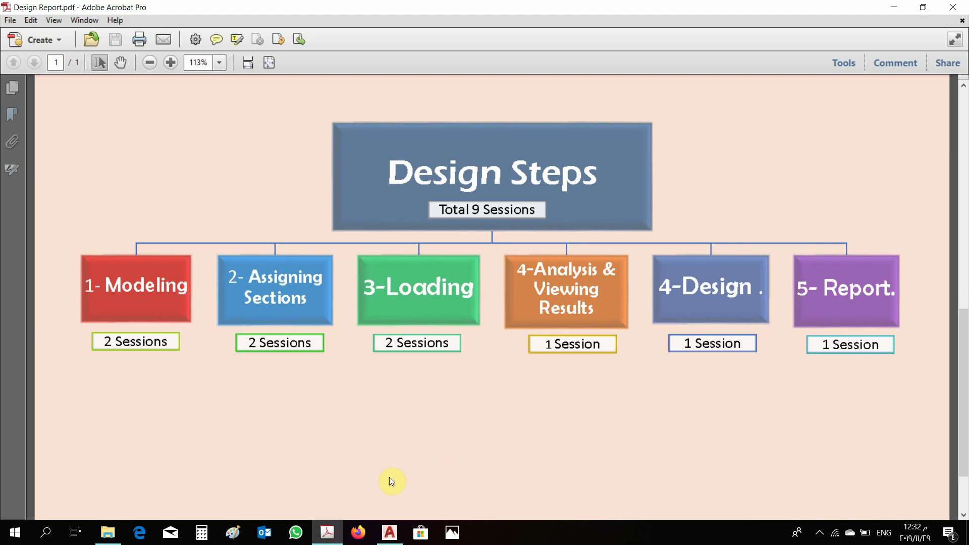
Switch to AutoCAD and turn off the grid in the empty drawing.
left_click(327, 532)
left_click(326, 532)
left_click(389, 532)
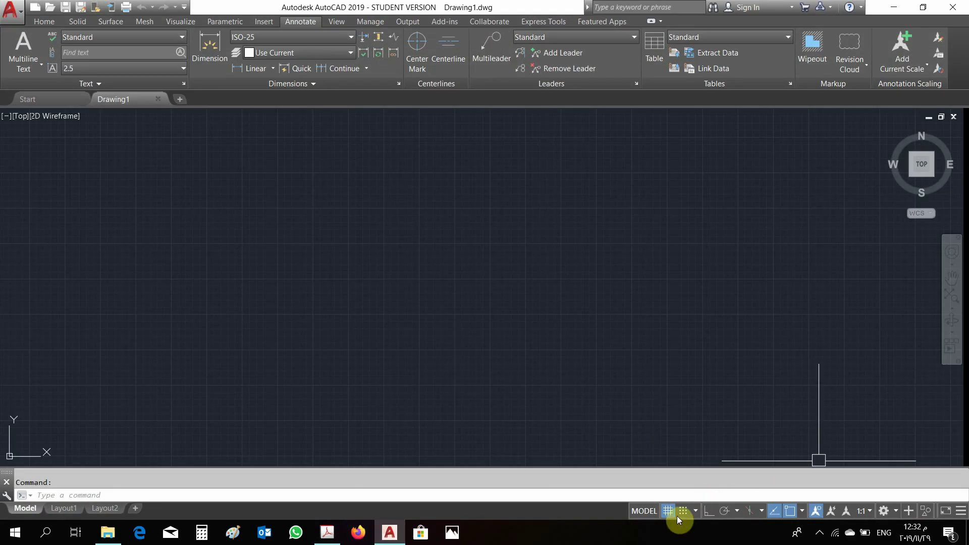
left_click(668, 511)
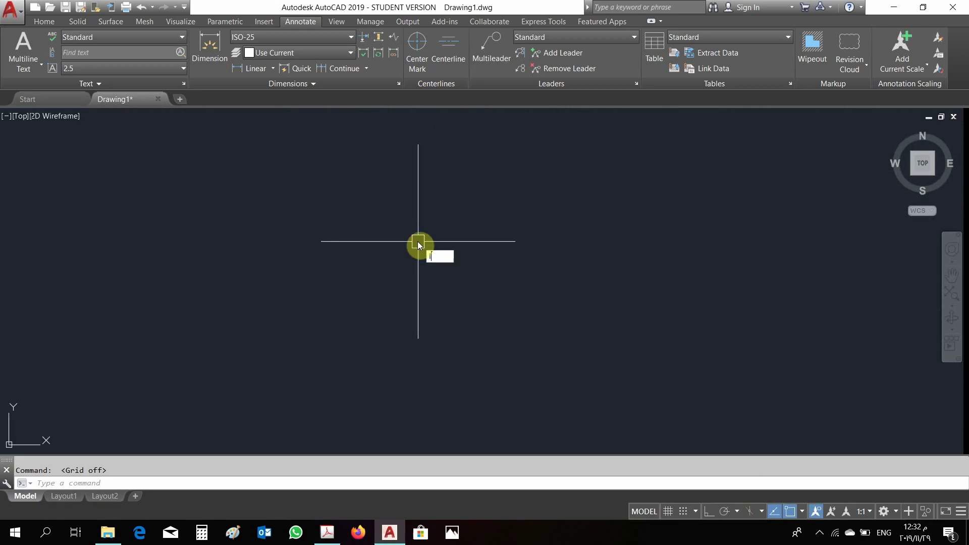
Draw a horizontal line 15 units long with Ortho mode on and zoom to show it.
type("l")
key("Return")
left_click(391, 214)
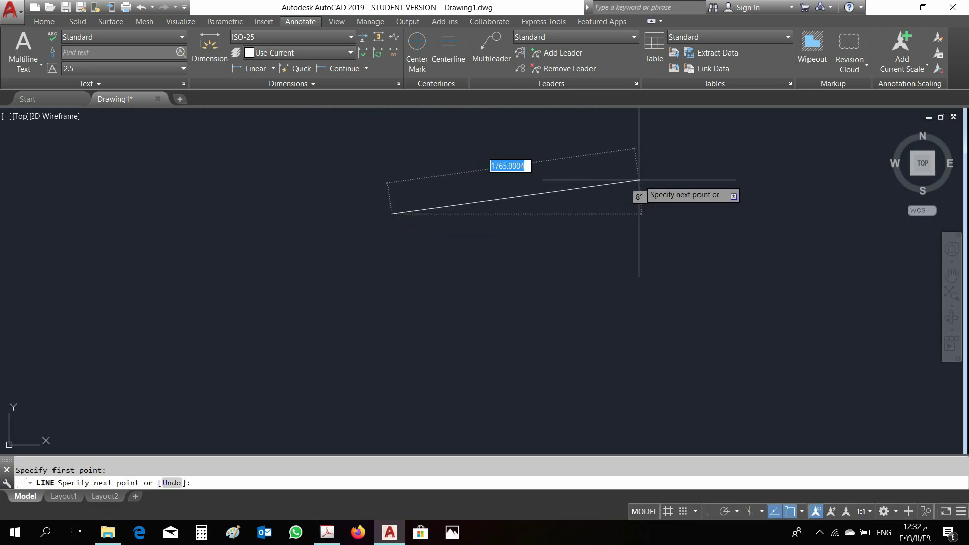
key("F8")
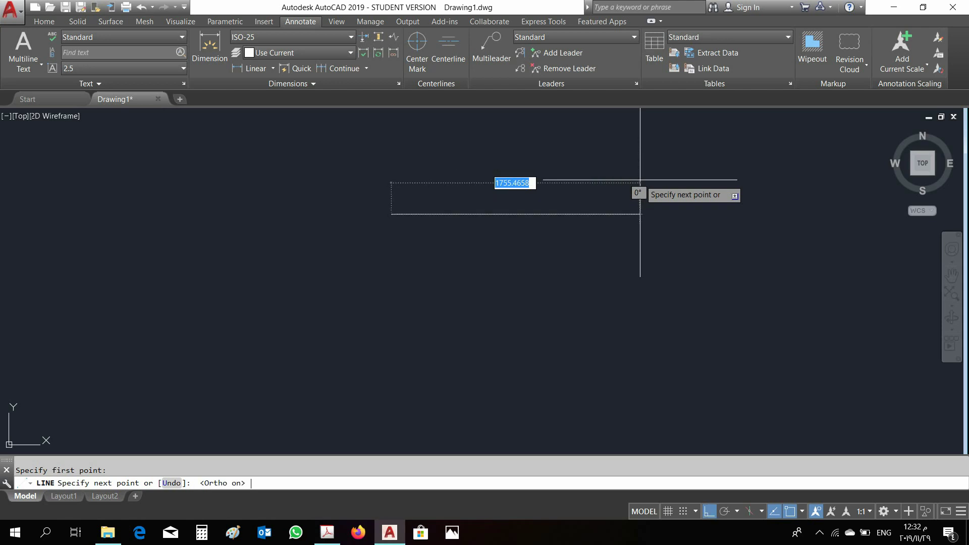
type("15")
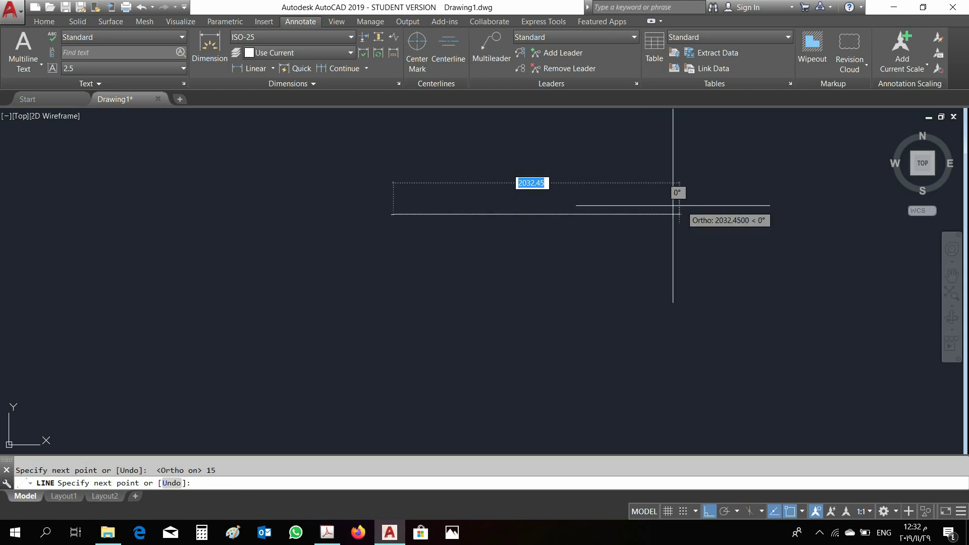
key("Escape")
middle_click(476, 282)
middle_click(476, 282)
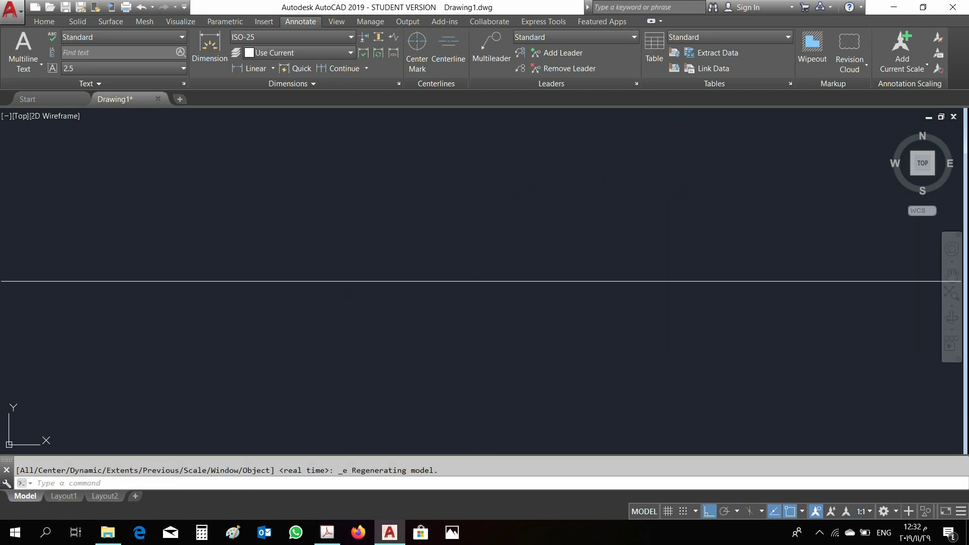
scroll(476, 282, "down", 4)
middle_click_drag(560, 316, 574, 237)
scroll(580, 272, "down", 2)
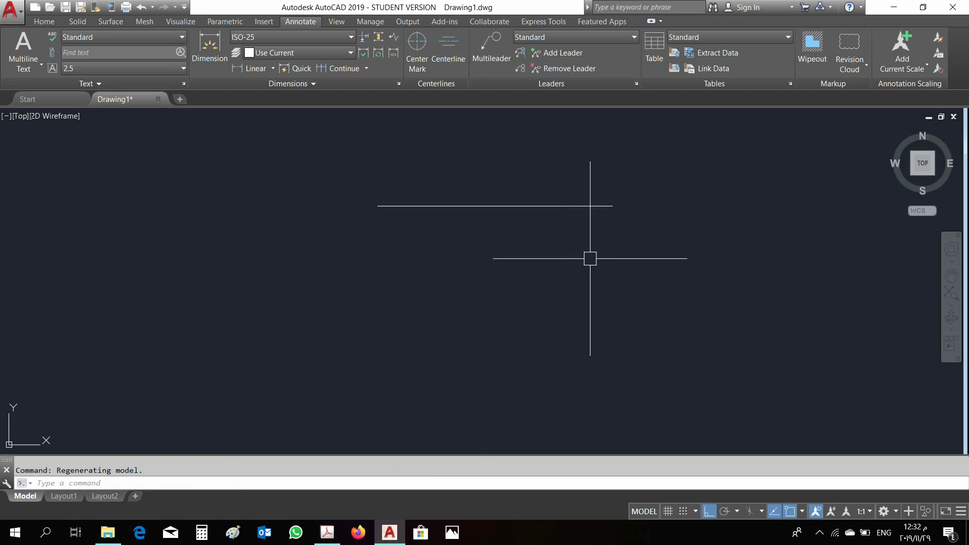
type("l")
key("Return")
left_click(612, 205)
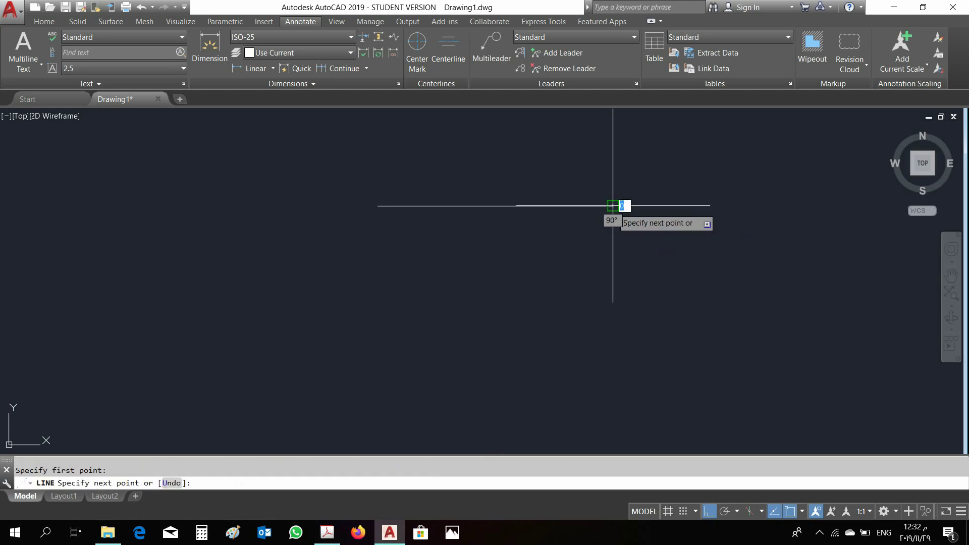
type("220")
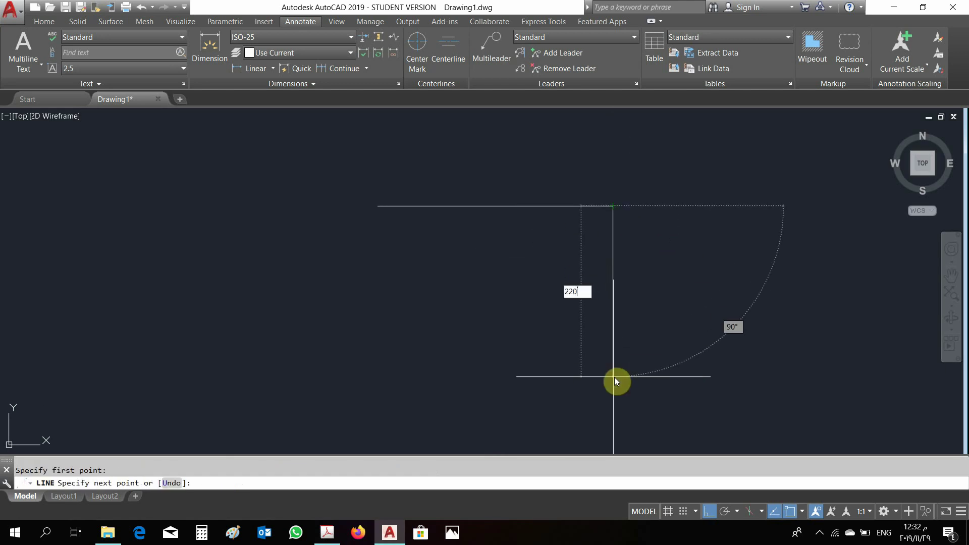
key("Return")
key("Escape")
left_click(660, 307)
left_click(534, 373)
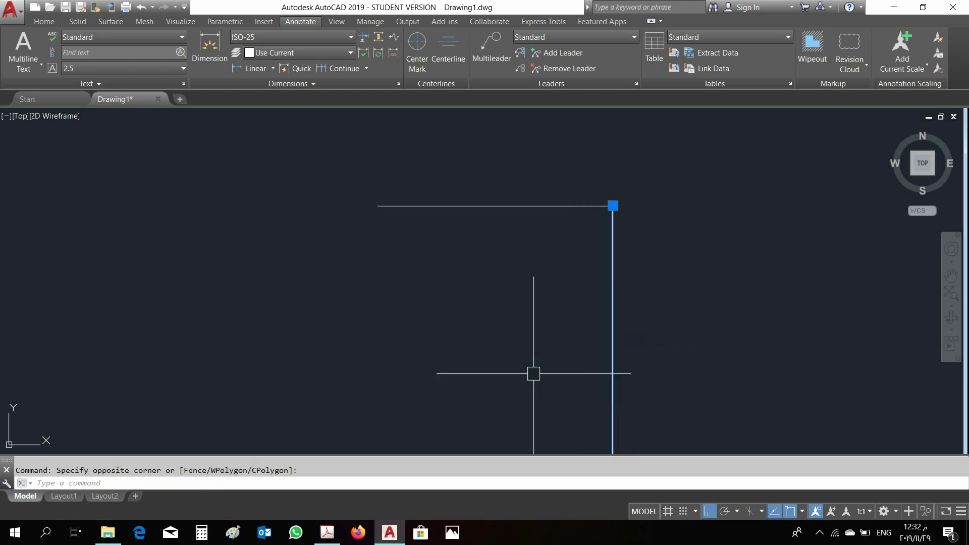
key("Delete")
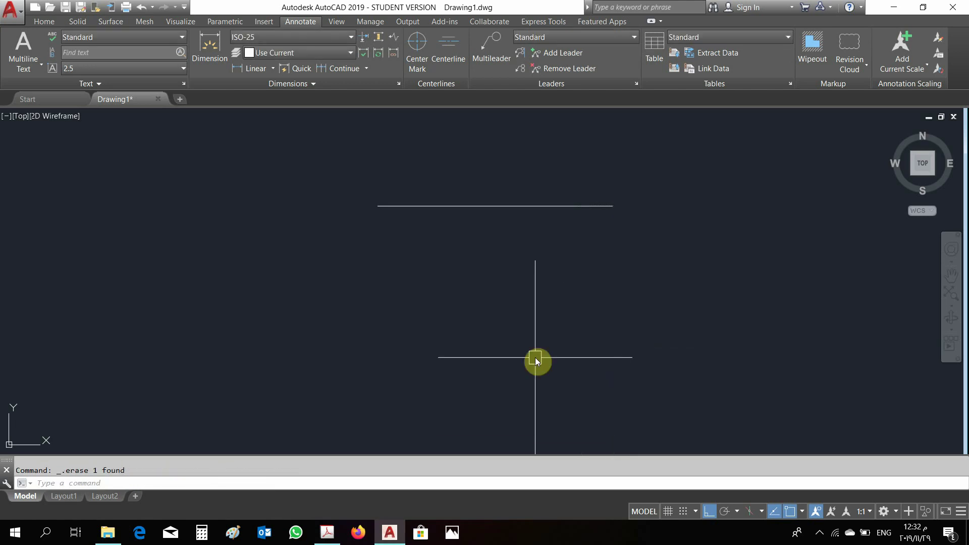
Draw a 20-unit line straight down from the right end of the horizontal line.
type("l")
key("Return")
left_click(612, 206)
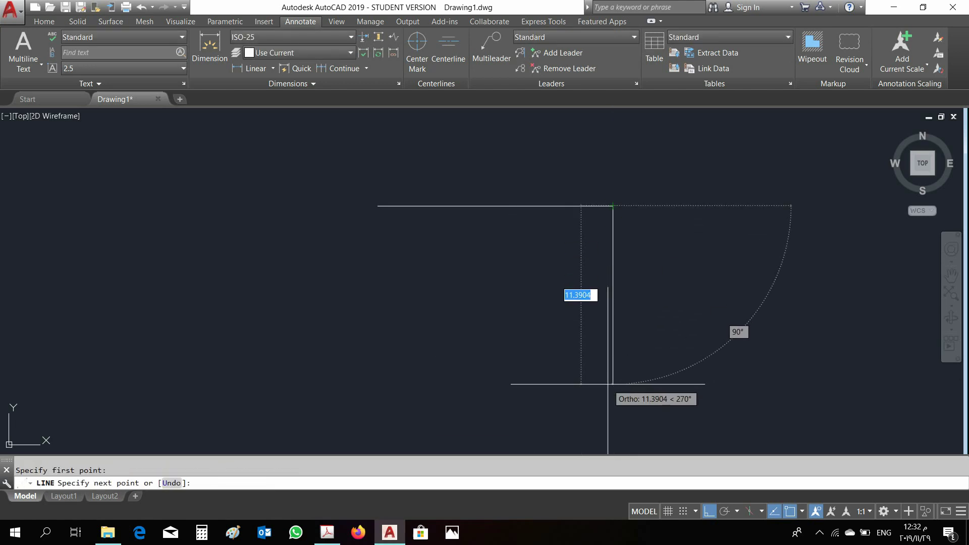
type("30")
key("Return")
key("Escape")
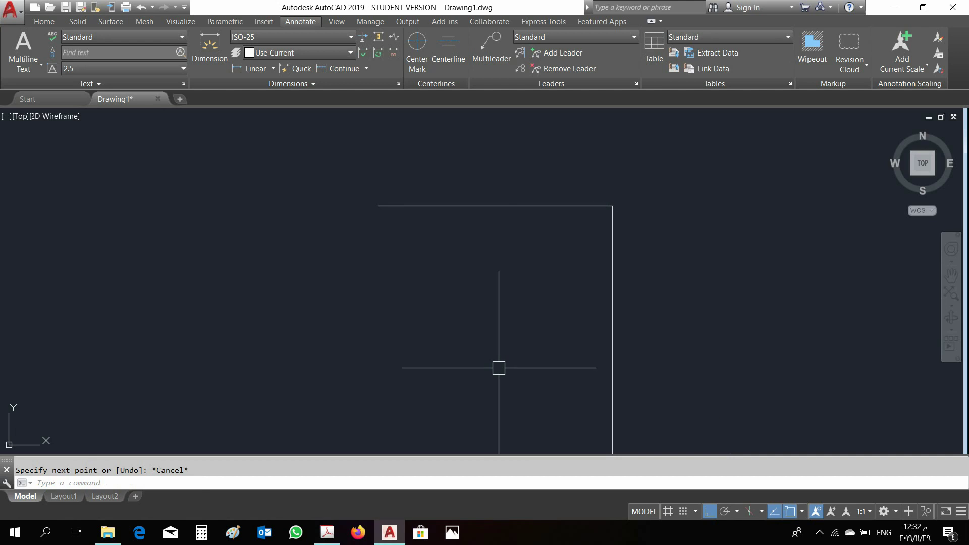
scroll(521, 271, "down", 4)
middle_click_drag(507, 293, 504, 270)
scroll(500, 264, "up", 2)
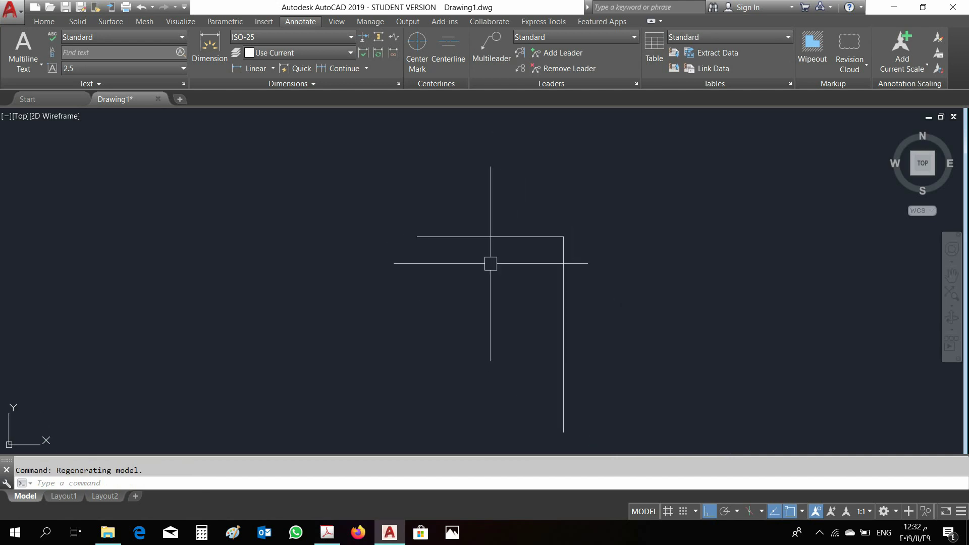
Offset the horizontal line downward four times at 5-unit spacing, down to the lower end of the vertical line.
key("Return")
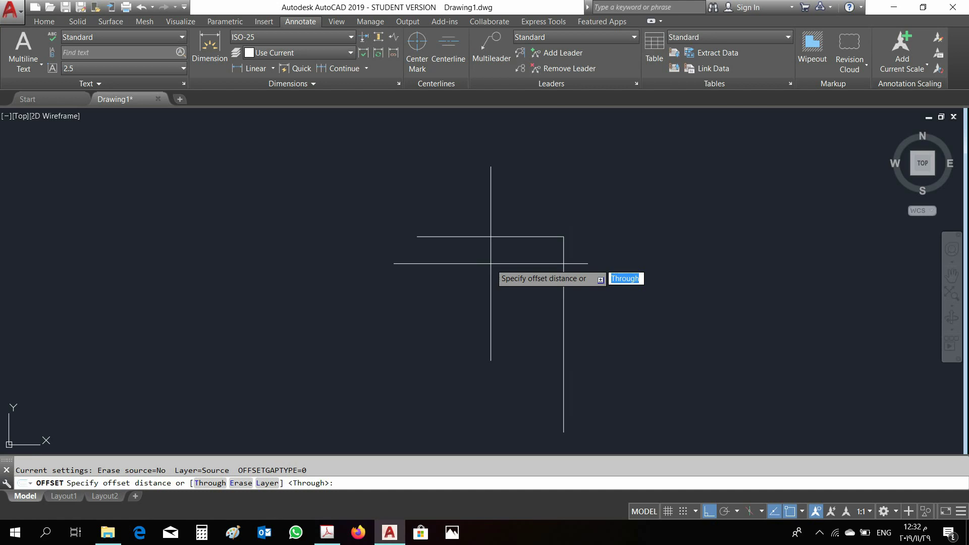
type("5")
key("Return")
left_click(498, 236)
left_click(502, 285)
left_click(502, 286)
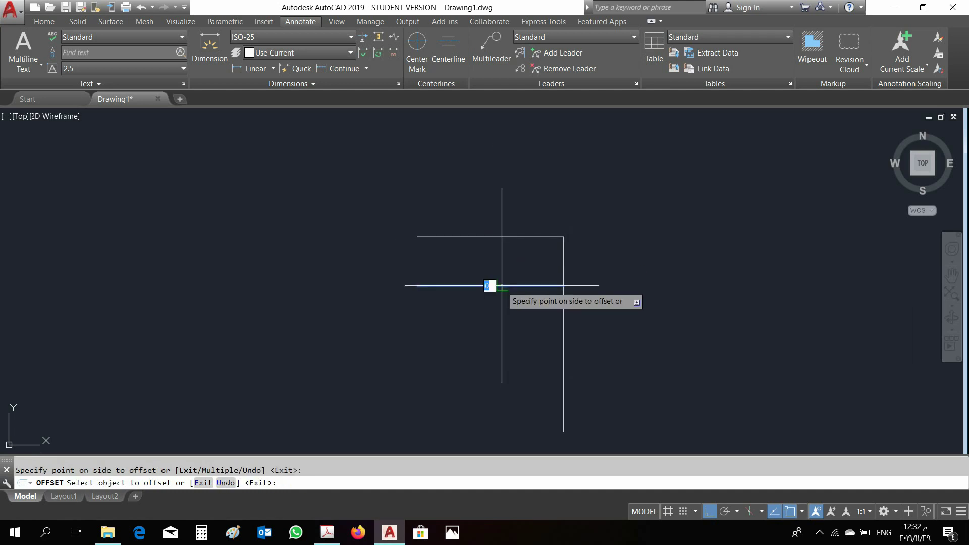
left_click(502, 315)
left_click(509, 334)
left_click(516, 359)
left_click(544, 383)
left_click(542, 414)
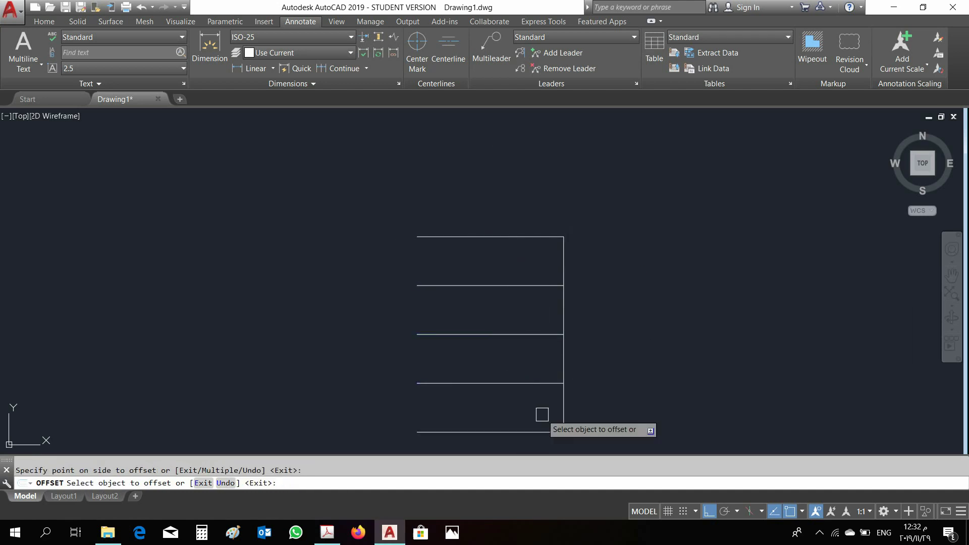
key("Escape")
Switch the drawing to the SW Isometric view.
scroll(659, 299, "up", 1)
scroll(616, 289, "down", 3)
middle_click_drag(616, 290, 577, 292)
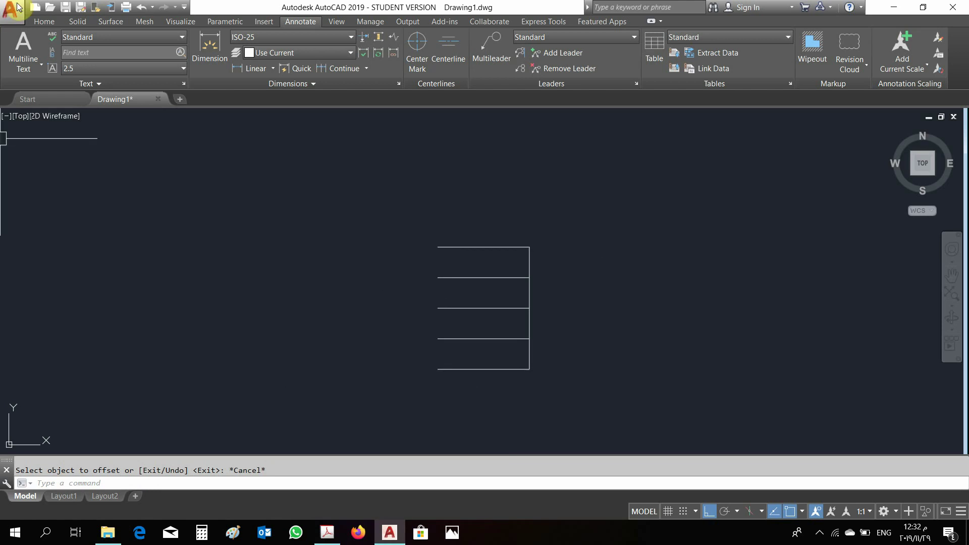
left_click(337, 21)
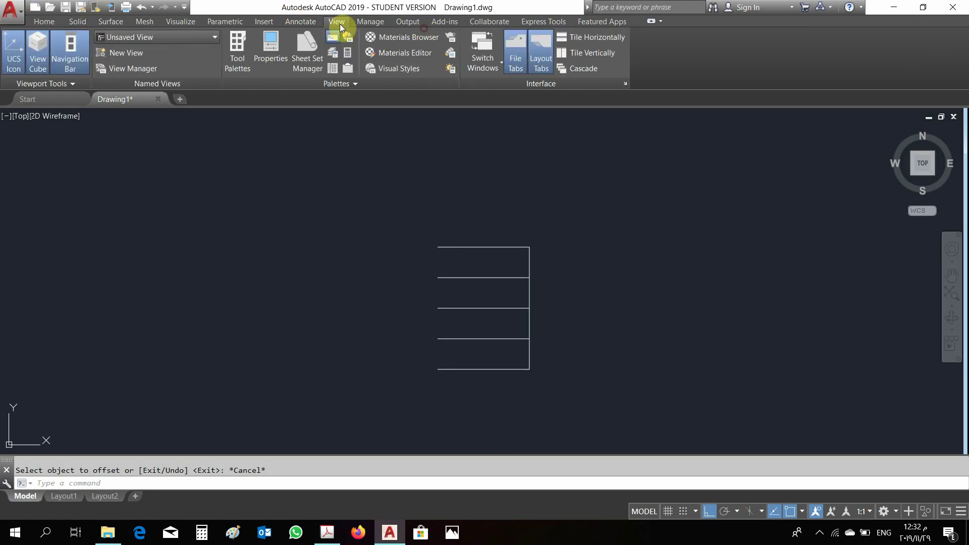
left_click(152, 38)
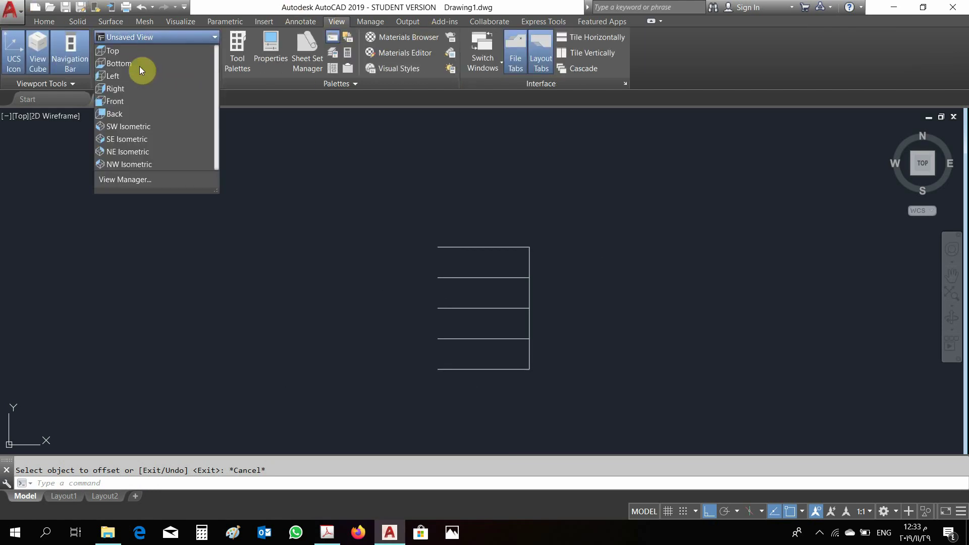
left_click(136, 127)
Draw a vertical line upward along Z from the corner where the long line meets the frontmost parallel line.
scroll(504, 196, "down", 2)
middle_click_drag(505, 196, 486, 194)
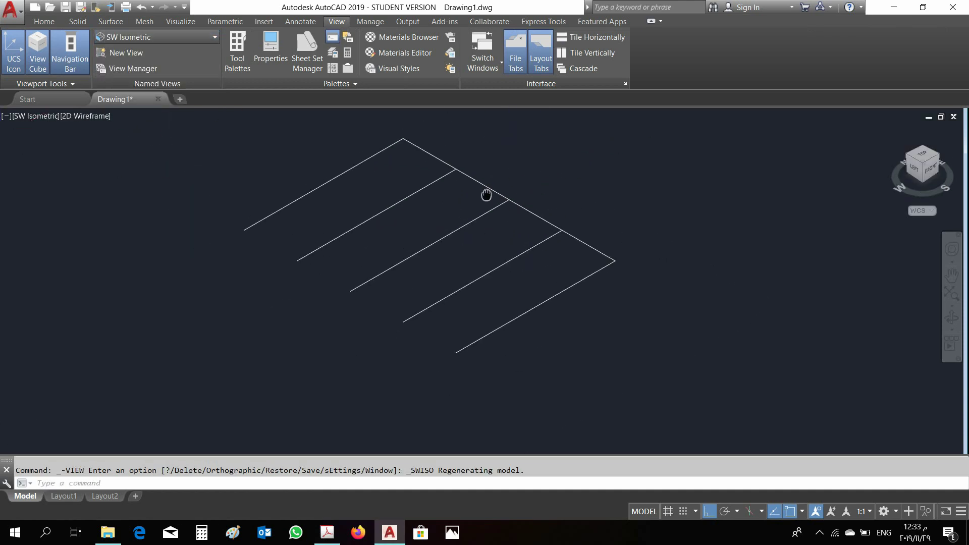
middle_click_drag(627, 182, 610, 202)
type("l")
key("Return")
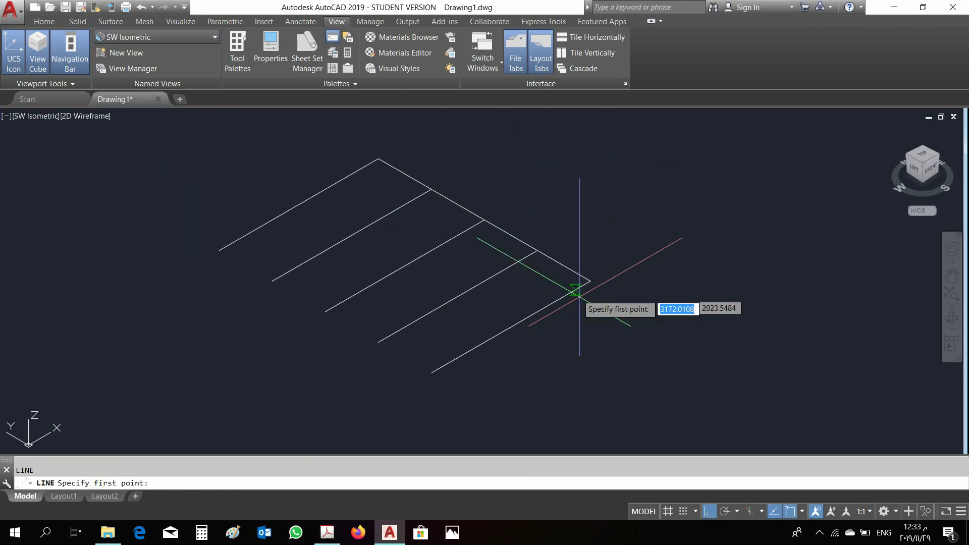
left_click(590, 281)
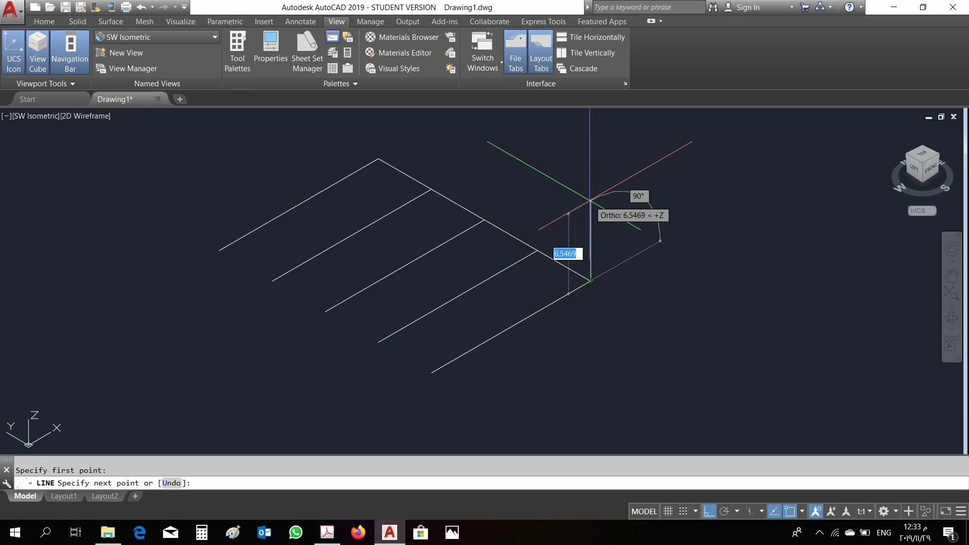
left_click(590, 206)
key("Escape")
Copy the vertical Z line from its base to the free end of the frontmost parallel line.
left_click_drag(617, 223, 577, 249)
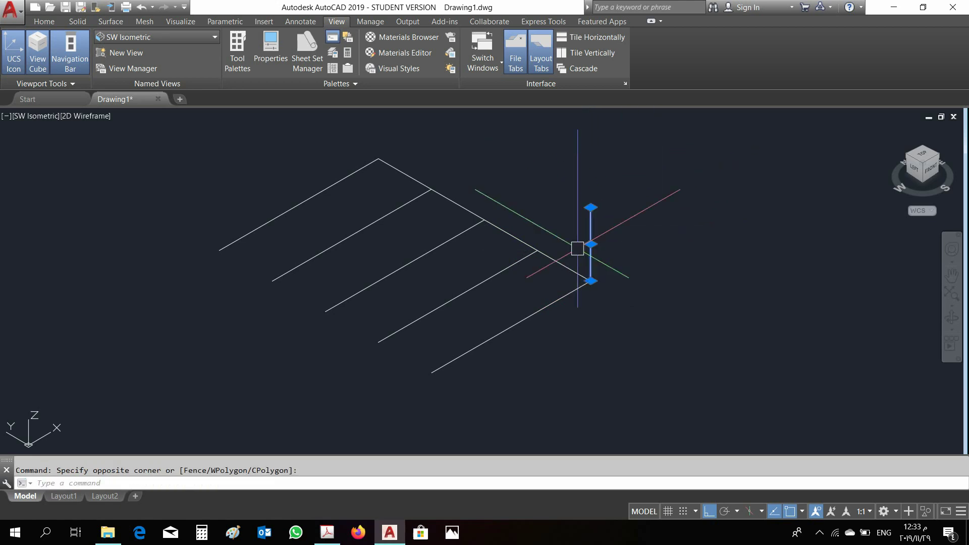
type("co")
key("Return")
left_click(590, 281)
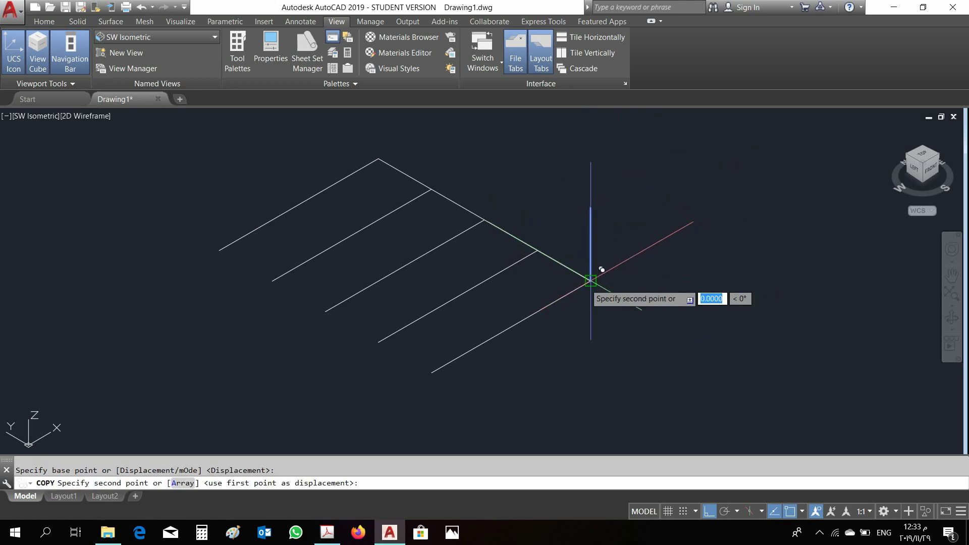
left_click(443, 362)
key("Escape")
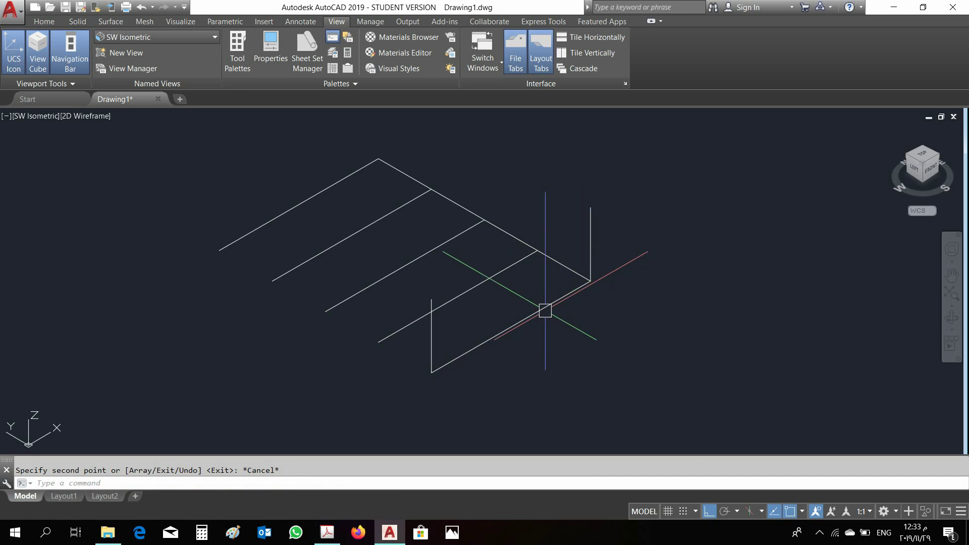
Copy the two vertical Z lines together to the ends of the four remaining parallel lines.
left_click(608, 211)
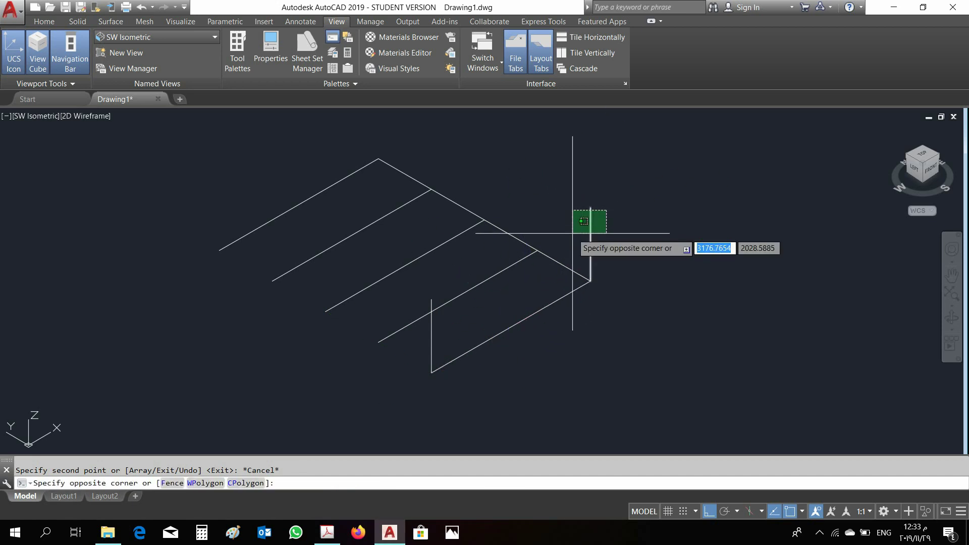
left_click(575, 231)
left_click(454, 334)
left_click(432, 350)
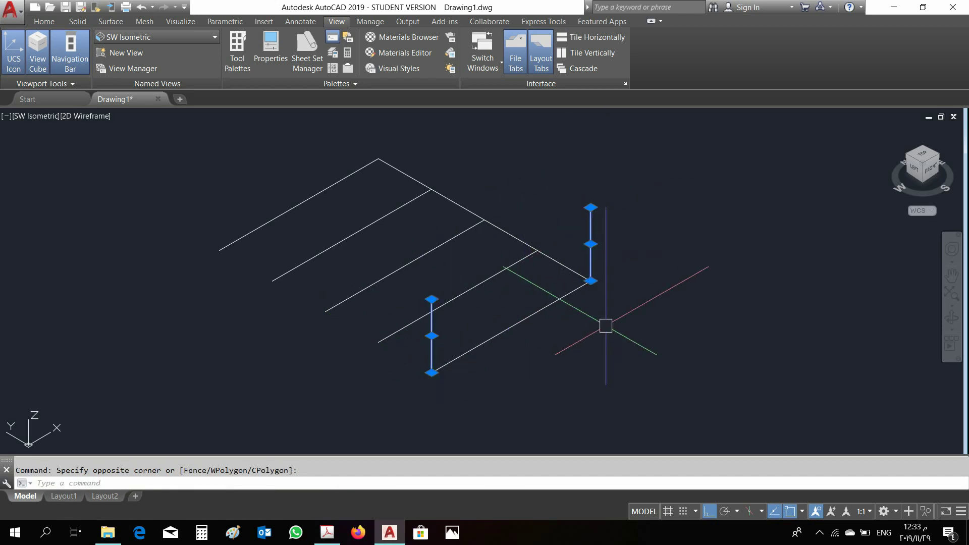
type("co")
key("Return")
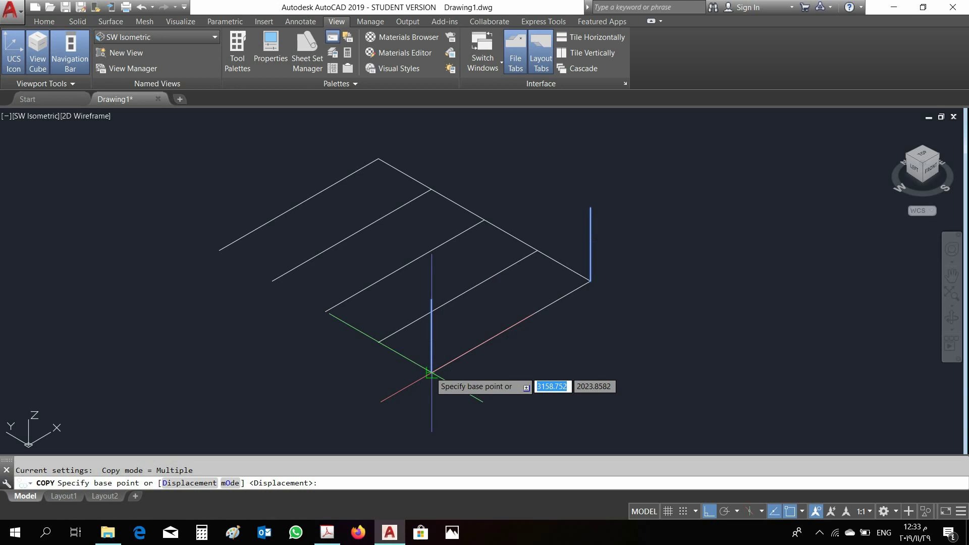
left_click(432, 372)
left_click(378, 342)
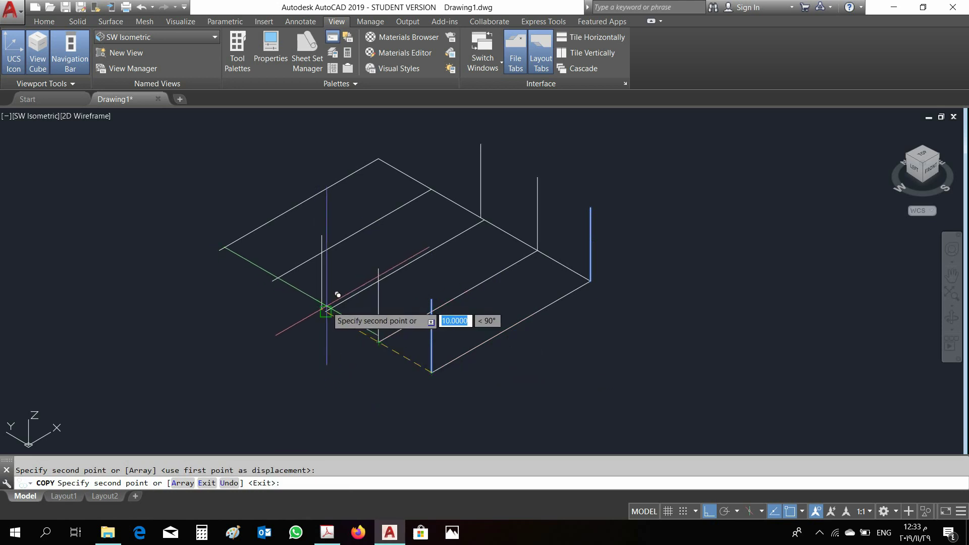
left_click(342, 299)
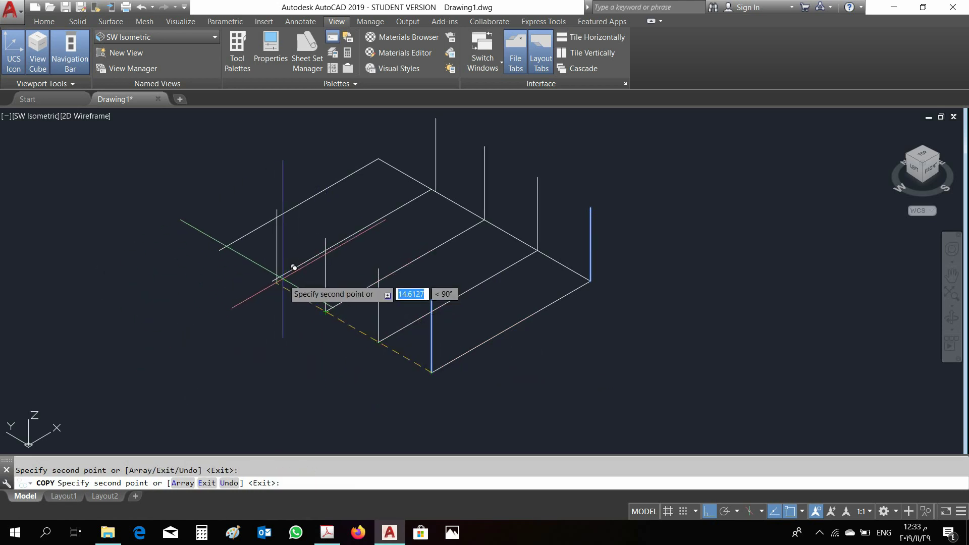
left_click(271, 281)
left_click(220, 249)
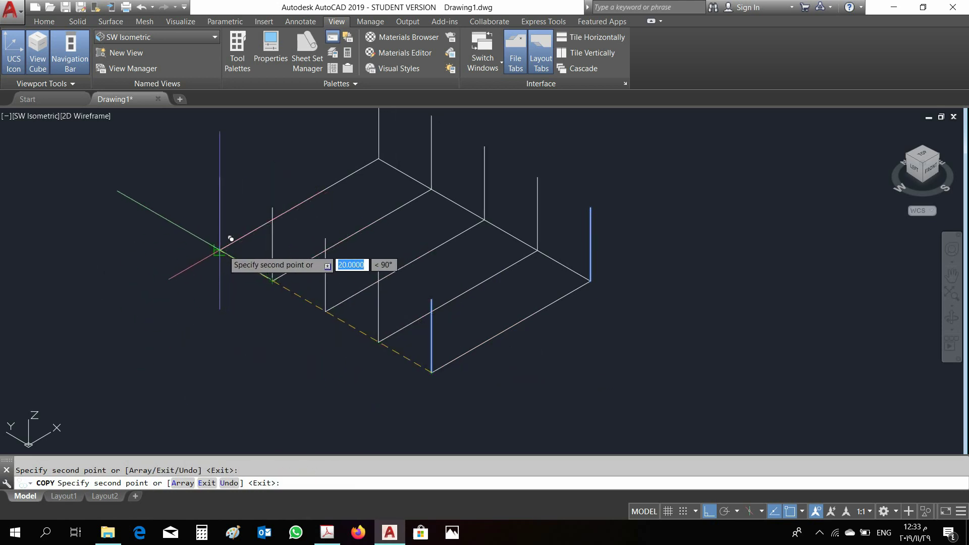
key("Escape")
Move the five parallel lines together vertically from the column bases to the column tops.
left_click(503, 330)
left_click(480, 283)
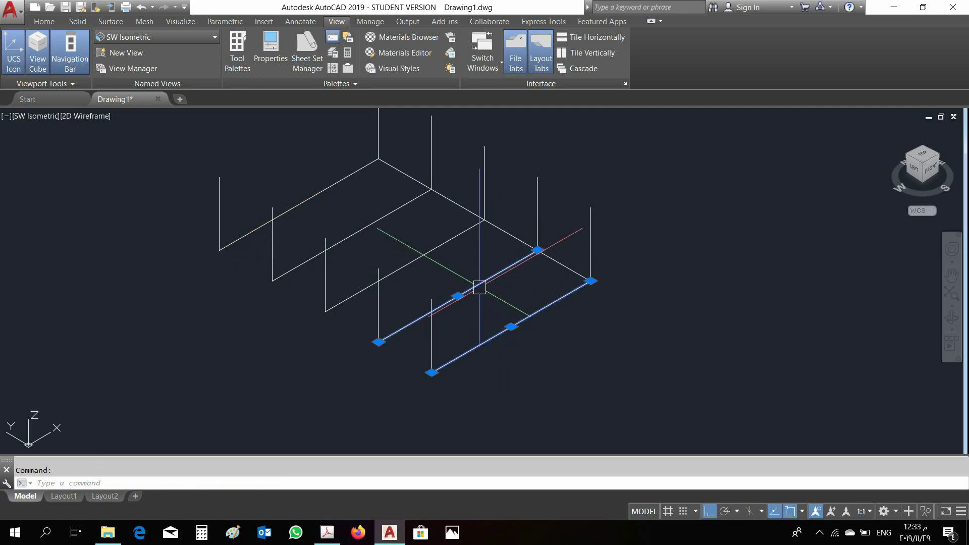
left_click(435, 256)
left_click(381, 222)
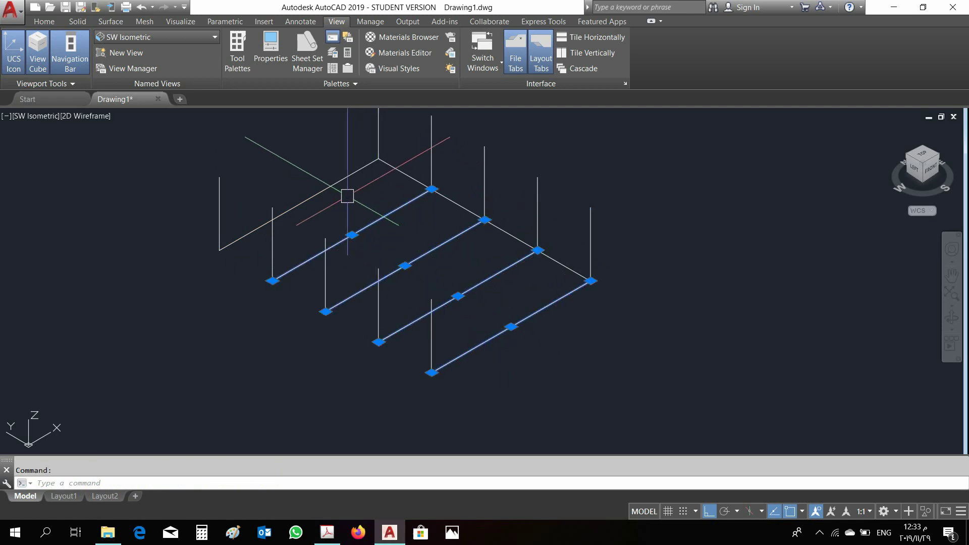
left_click(336, 188)
middle_click_drag(383, 212, 383, 242)
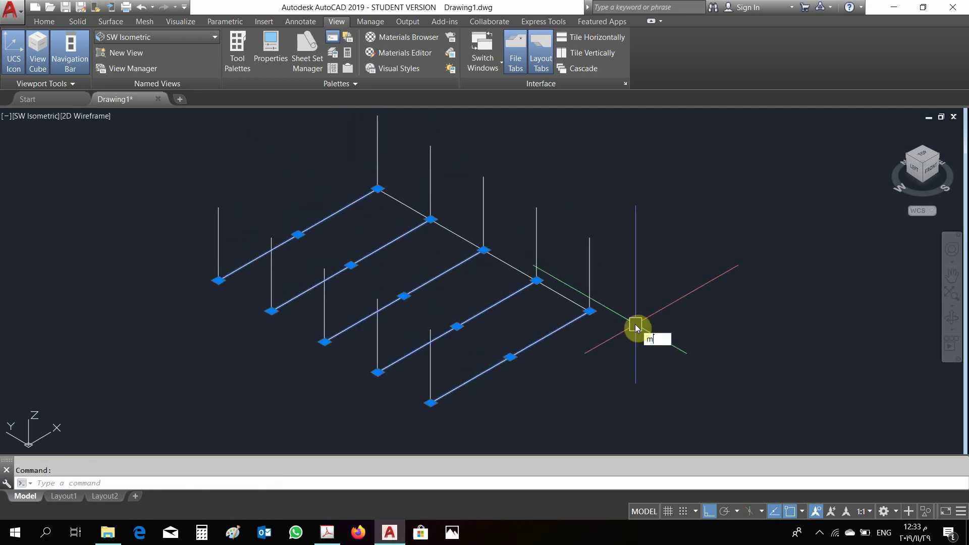
key("Return")
left_click(431, 402)
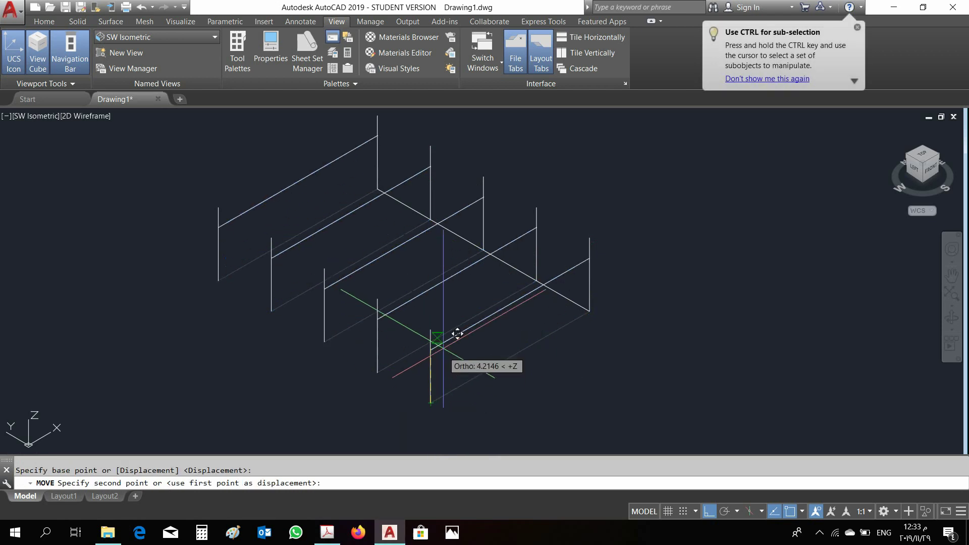
left_click(435, 329)
key("Escape")
Move the long line connecting the frames from its column base up to the column top.
left_click(551, 290)
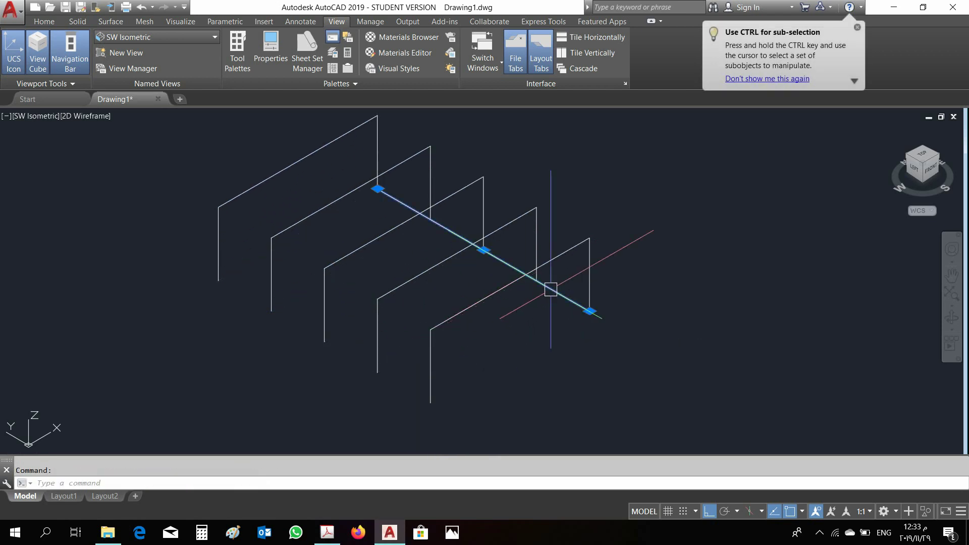
middle_click_drag(689, 311, 632, 357)
key("Return")
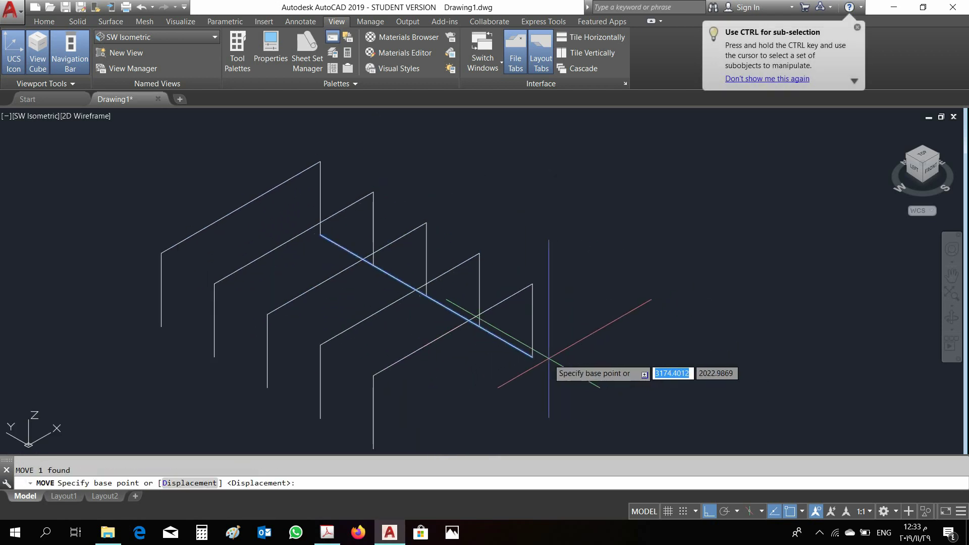
left_click(533, 356)
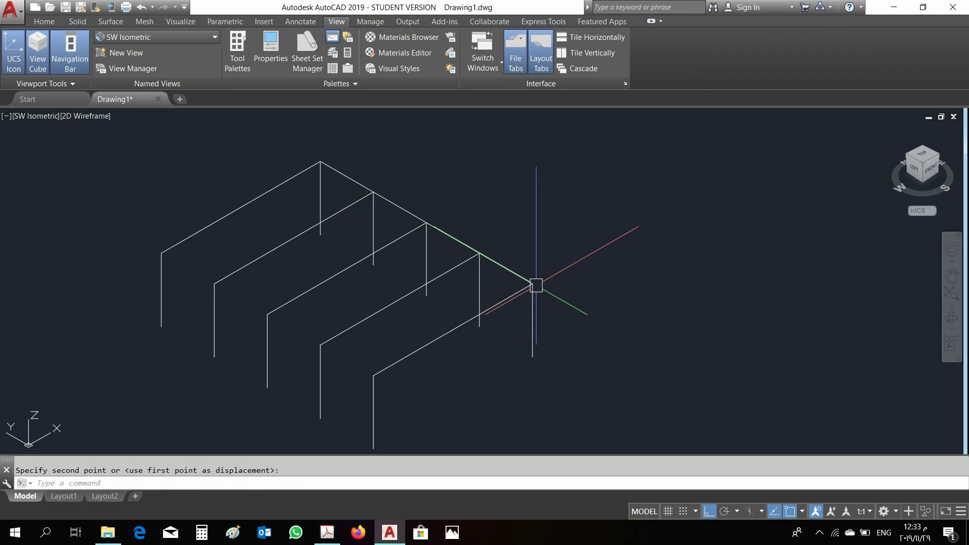
key("Escape")
scroll(615, 290, "down", 3)
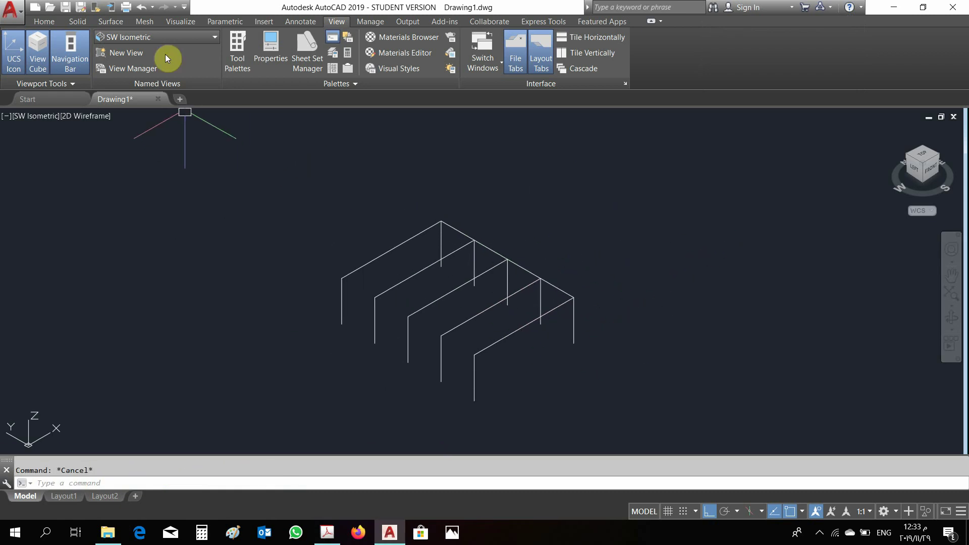
In the Top view, offset the long line repeatedly by 1 across the frames up to the free ends of the parallel beams.
left_click(207, 41)
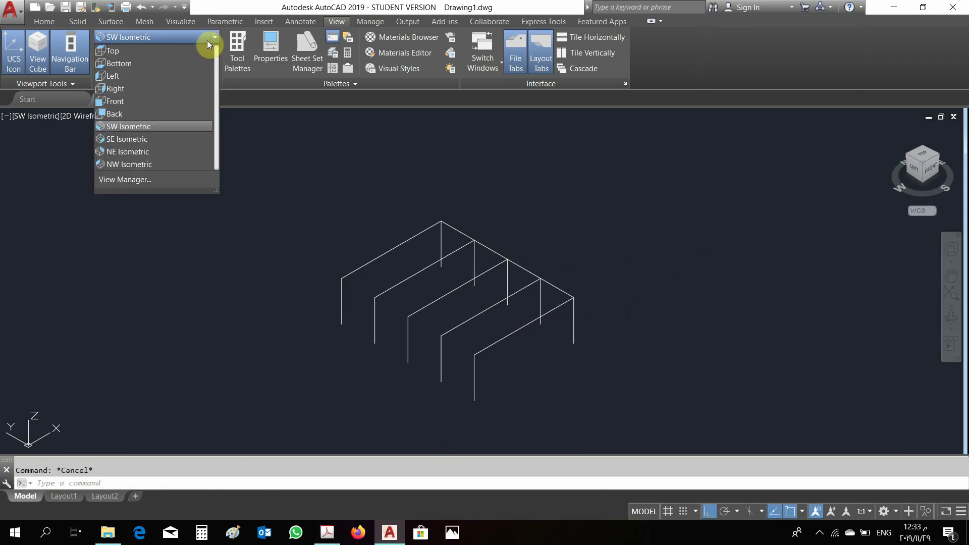
left_click(156, 50)
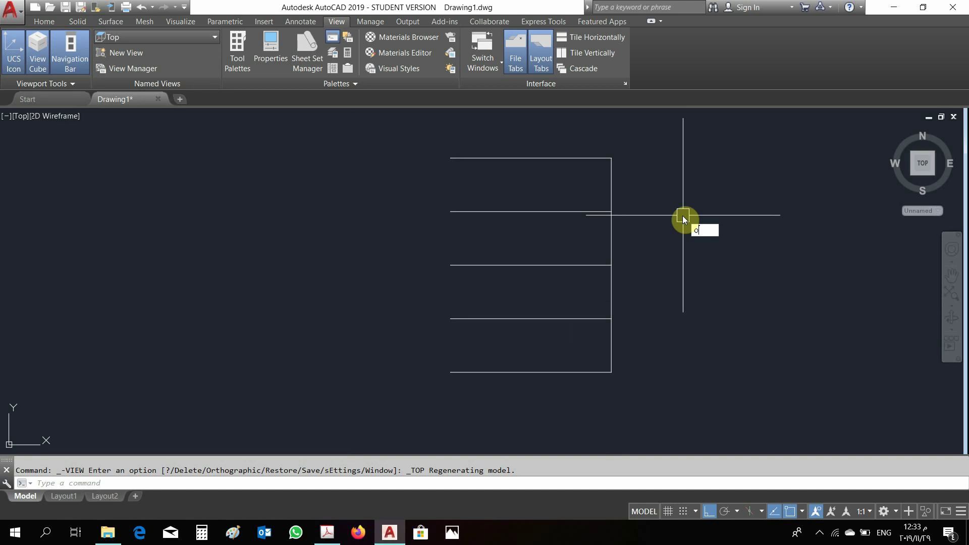
key("Return")
key("Return")
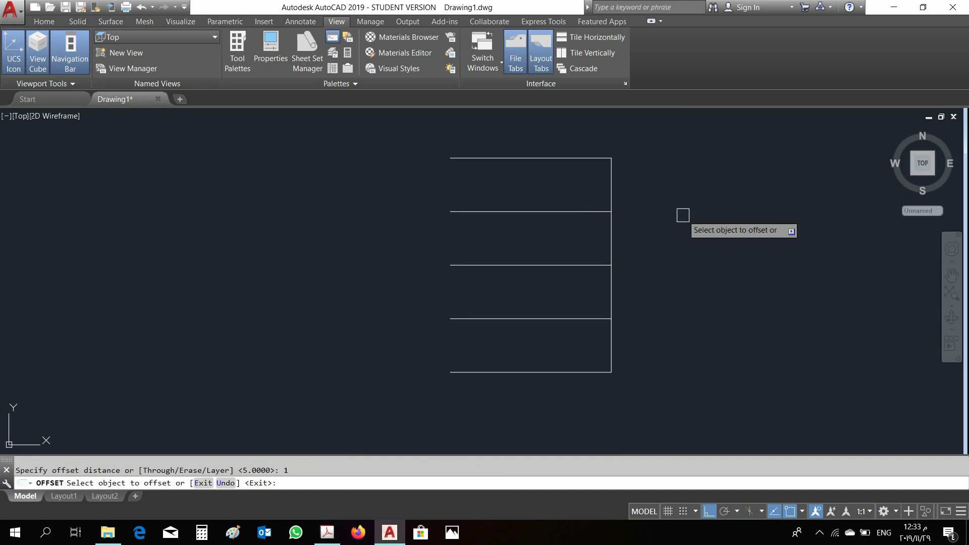
left_click(611, 238)
left_click(596, 227)
left_click(599, 222)
left_click(551, 242)
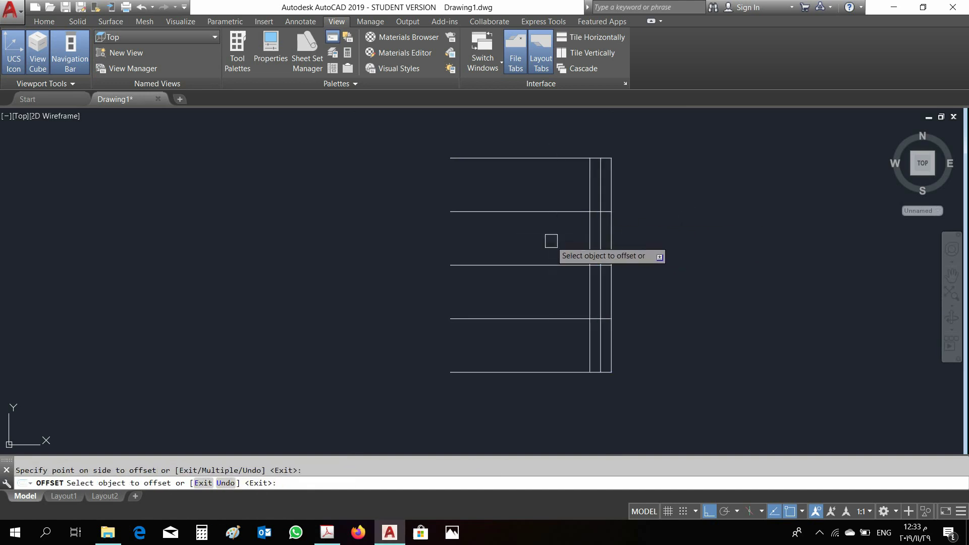
left_click(588, 225)
left_click(547, 243)
left_click(578, 227)
left_click(547, 238)
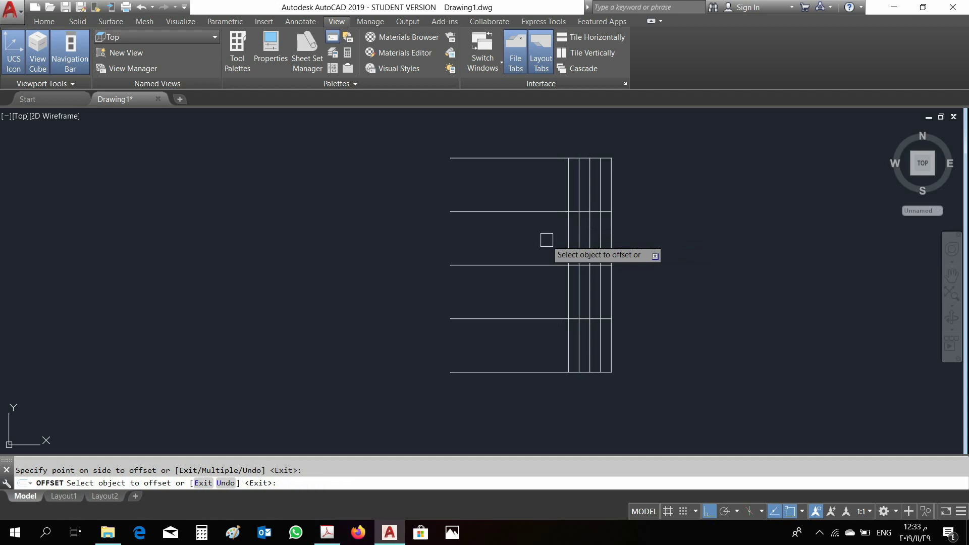
left_click(568, 225)
left_click(546, 234)
left_click(555, 232)
left_click(538, 227)
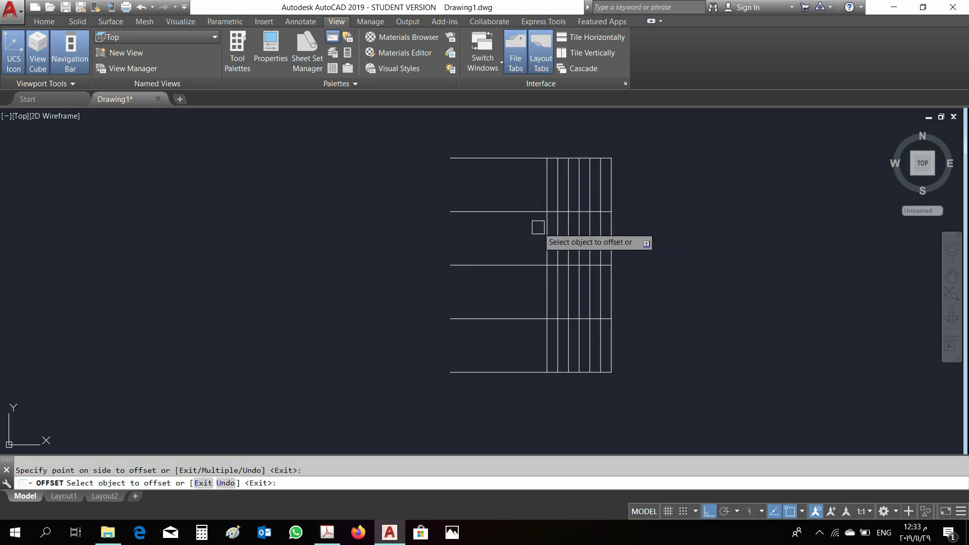
left_click(546, 250)
left_click(533, 227)
left_click(536, 228)
left_click(499, 238)
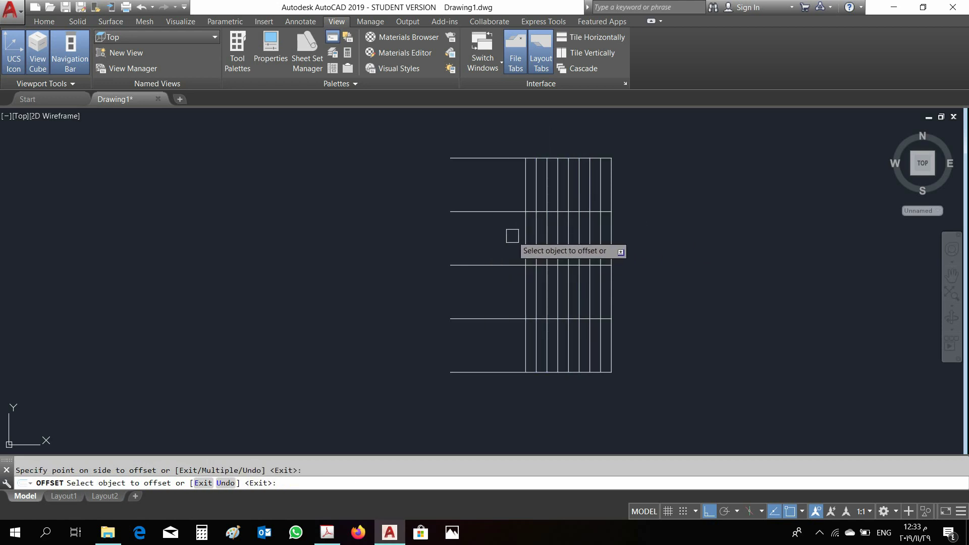
left_click(525, 243)
left_click(504, 237)
left_click(514, 238)
left_click(496, 233)
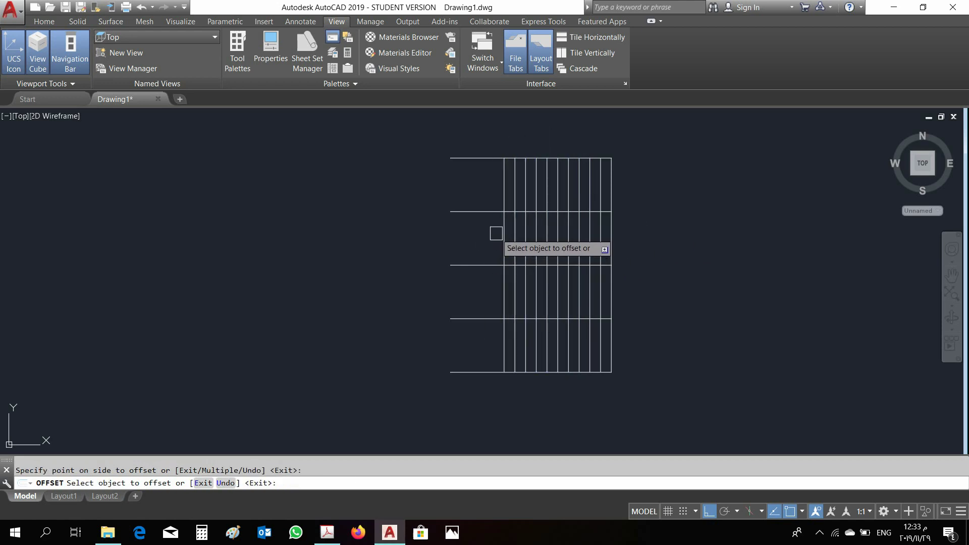
left_click(504, 237)
left_click(474, 241)
left_click(492, 232)
left_click(472, 239)
left_click(482, 241)
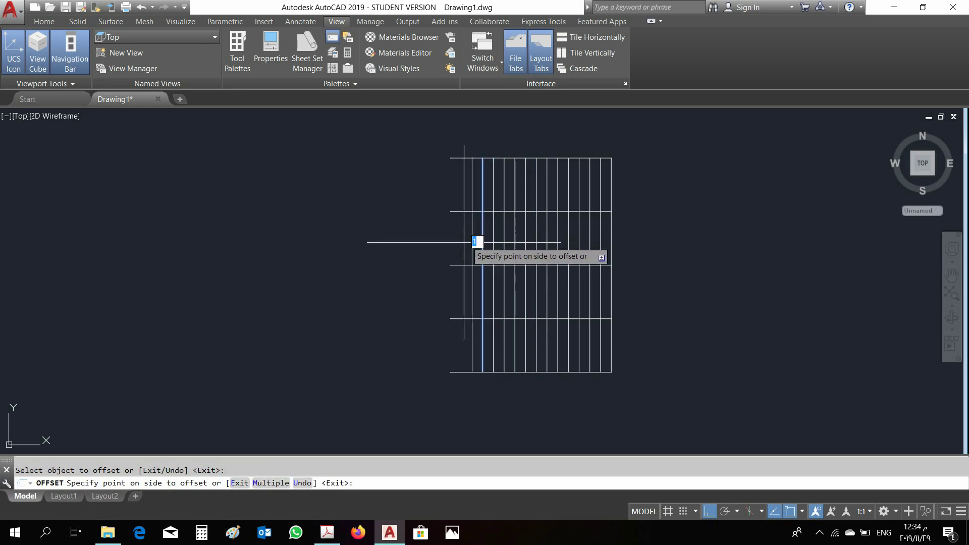
left_click(469, 238)
left_click(472, 242)
left_click(454, 248)
key("Escape")
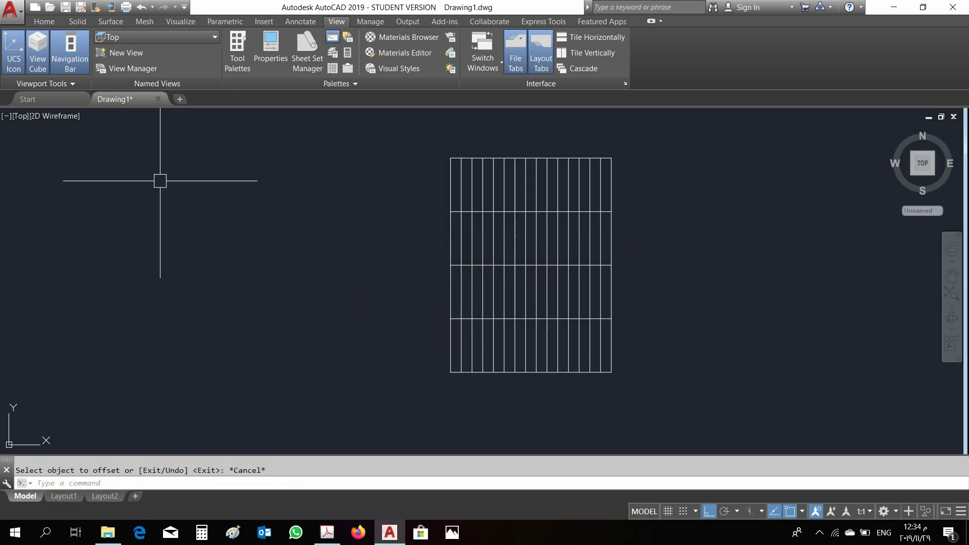
Return the drawing to the SW Isometric view and fit the whole structure to the drawing area.
left_click(149, 37)
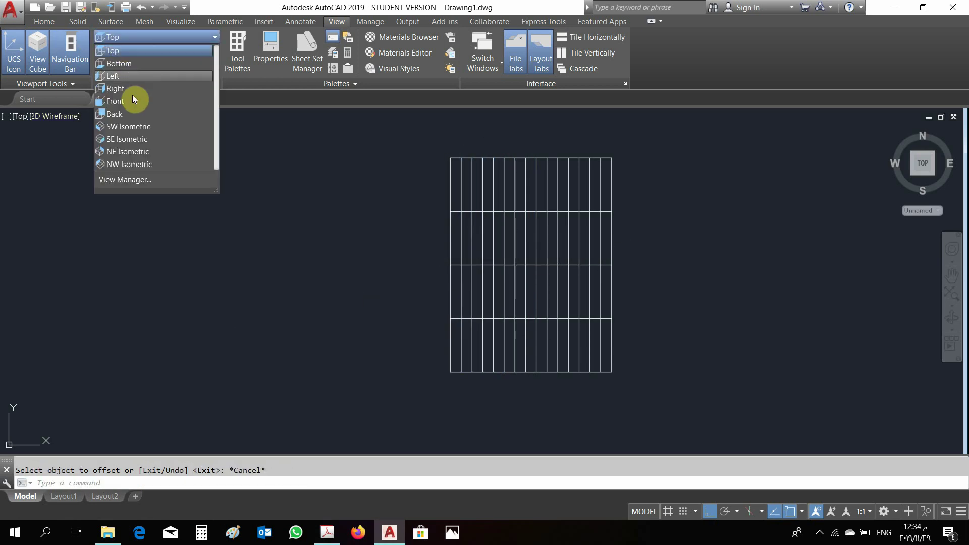
left_click(133, 126)
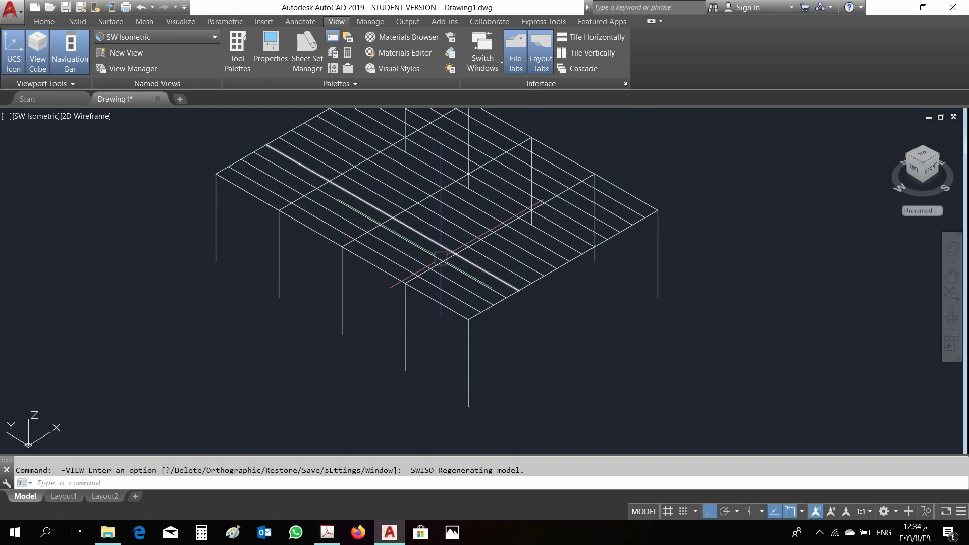
scroll(439, 303, "down", 3)
middle_click_drag(439, 303, 480, 281)
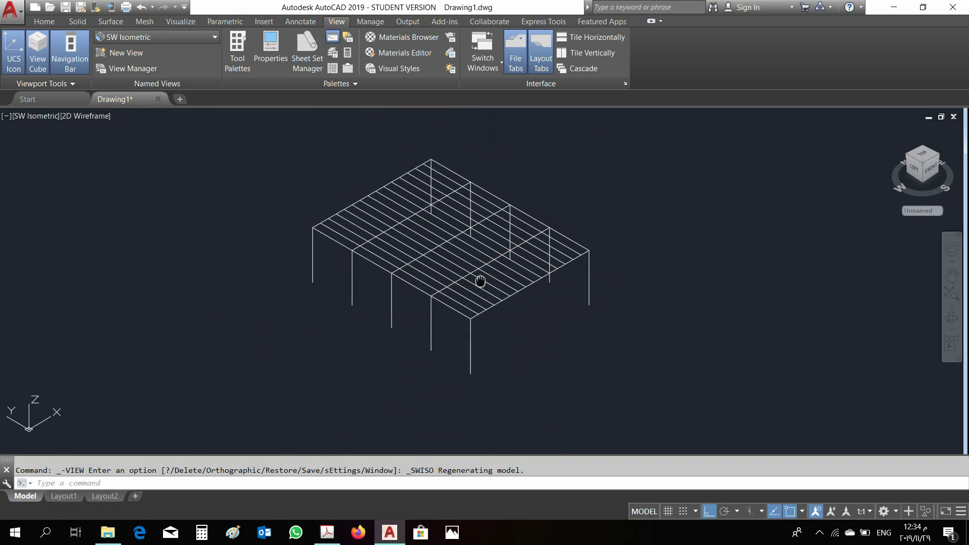
middle_click(616, 249)
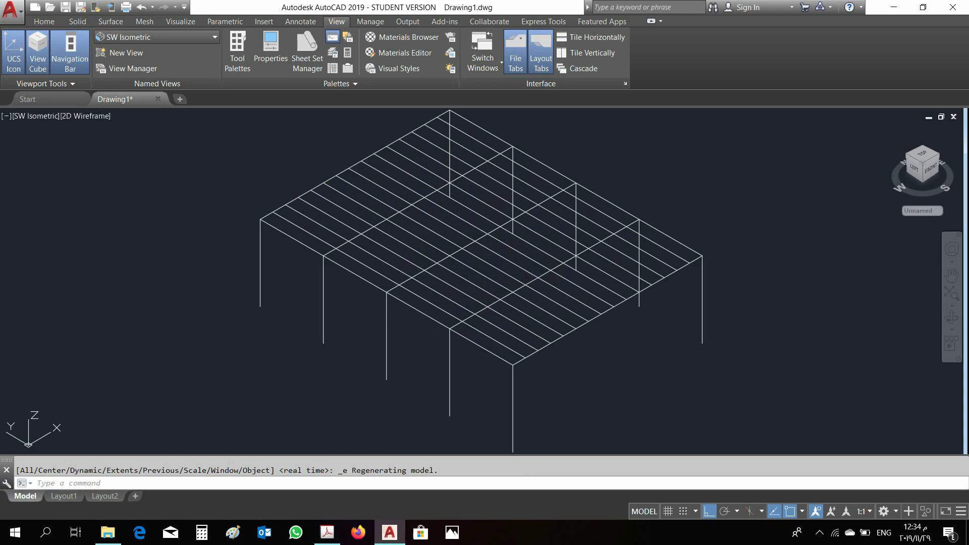
Purge all unused items from the drawing and close the Purge dialog.
key("Return")
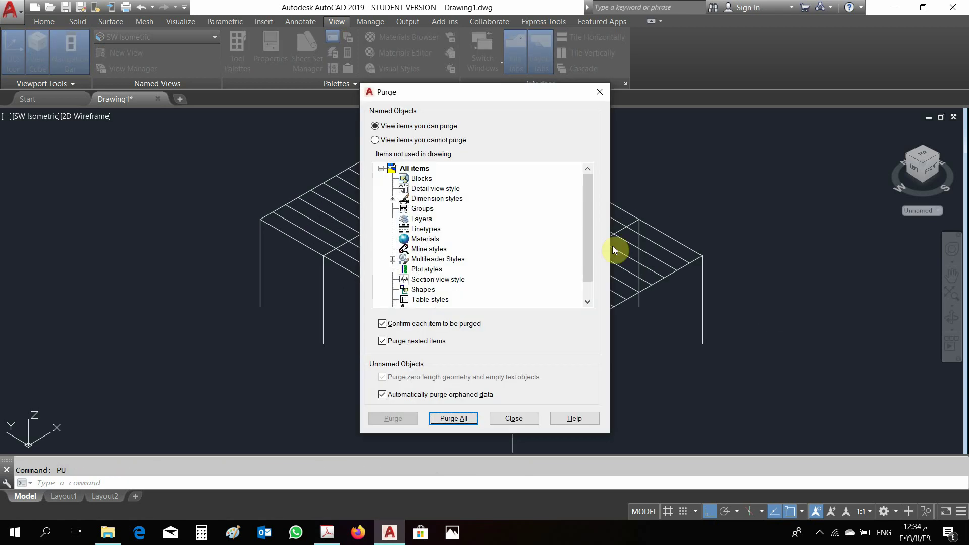
left_click(471, 419)
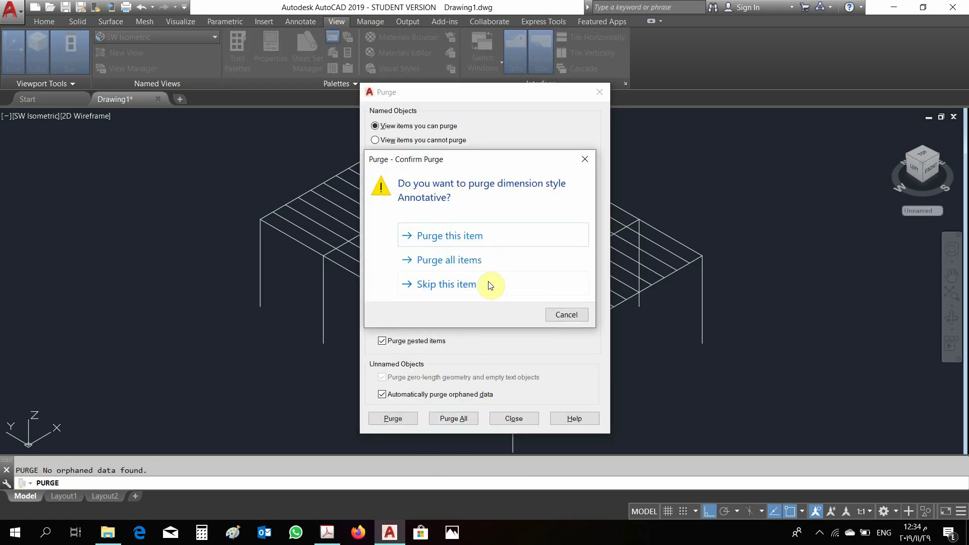
left_click(484, 261)
left_click(512, 418)
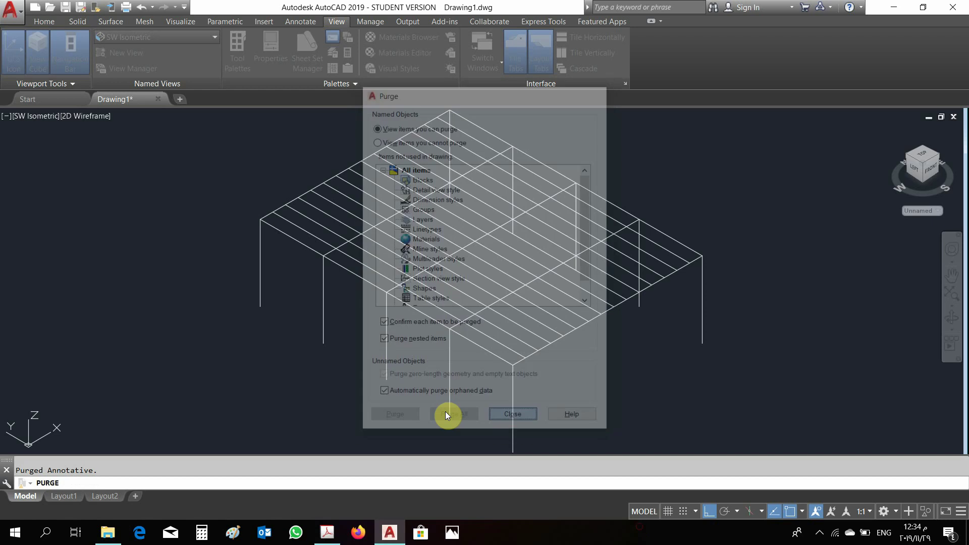
Start saving a copy of the drawing in another format, with AutoCAD 2007/LT2007 DXF (*.dxf) as the file type.
left_click(12, 11)
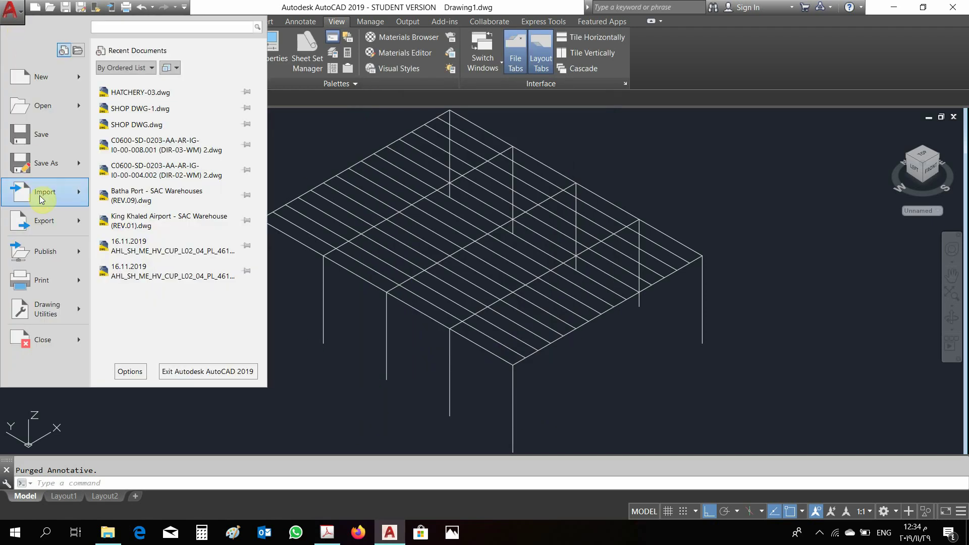
mouse_move(42, 164)
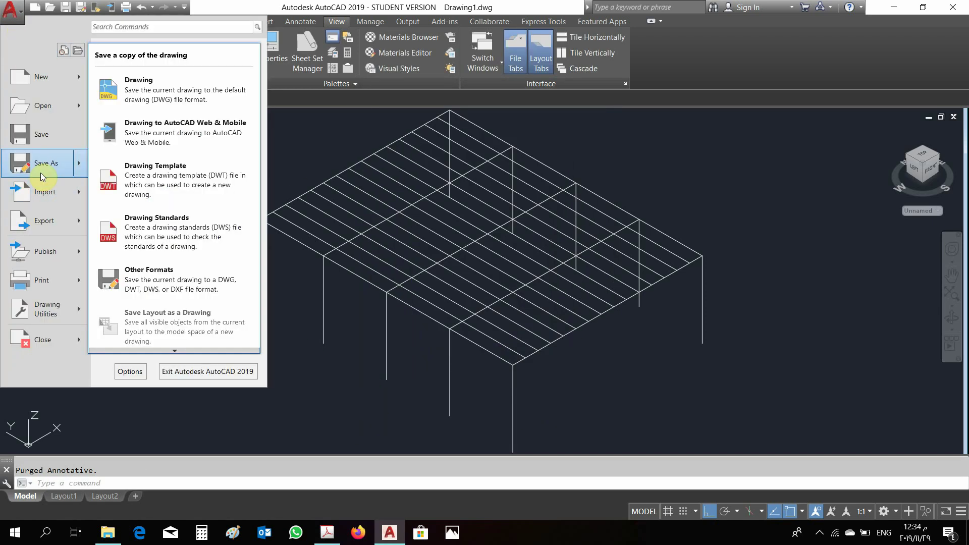
left_click(162, 285)
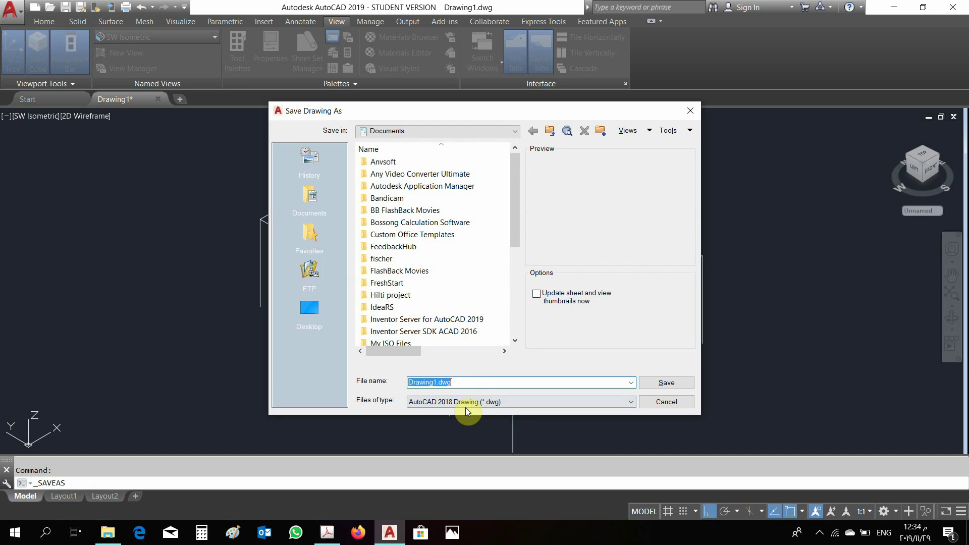
left_click(467, 402)
left_click(460, 509)
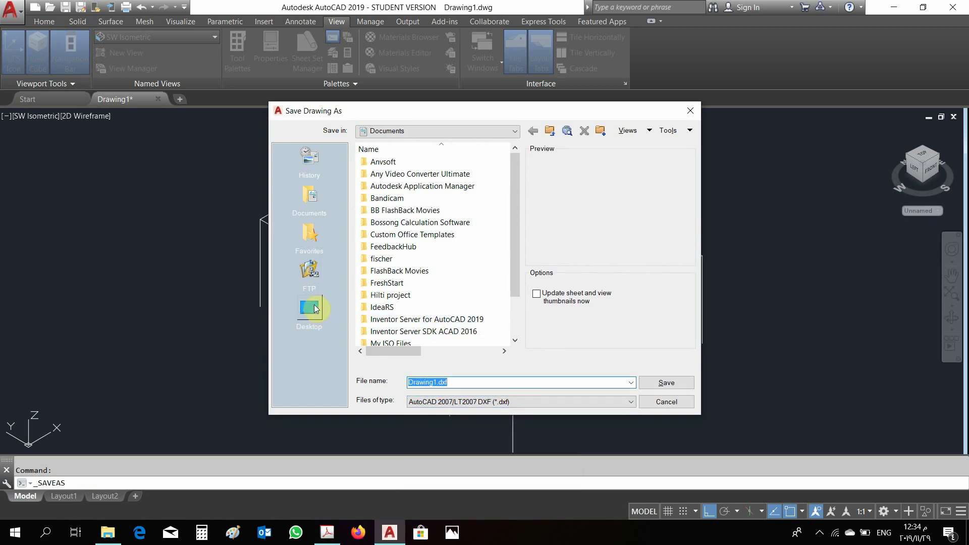
Choose the STAAD COURSE folder inside ENGINEERING on drive D: as the save location.
left_click(312, 308)
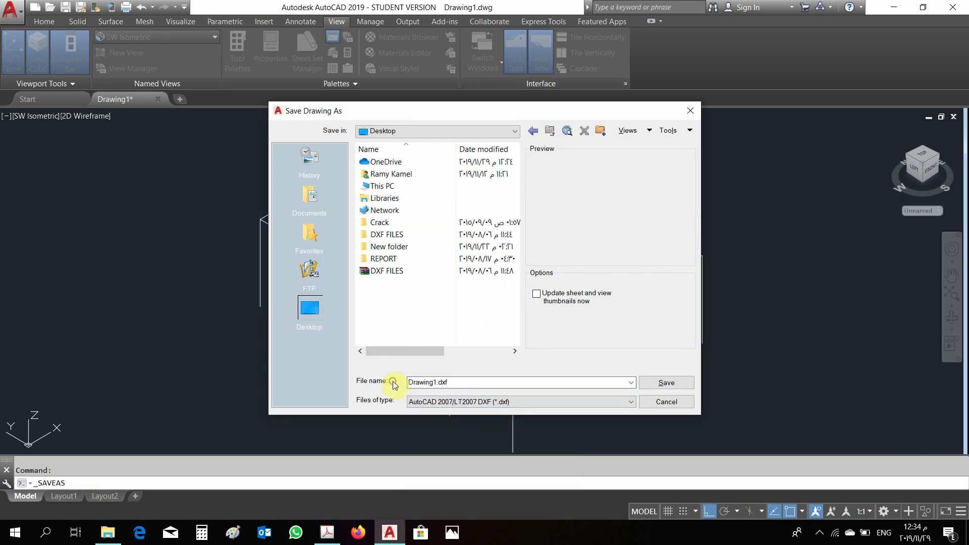
double_click(423, 190)
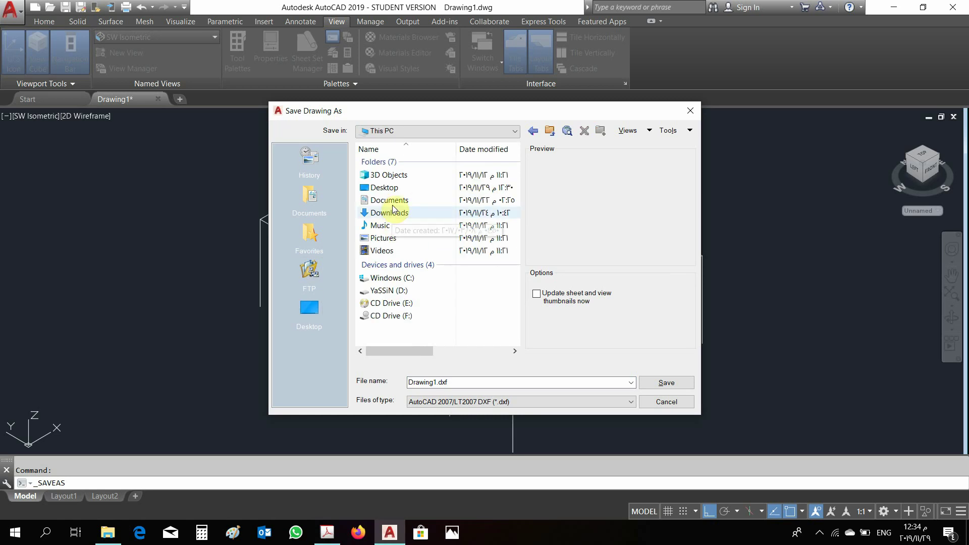
double_click(387, 290)
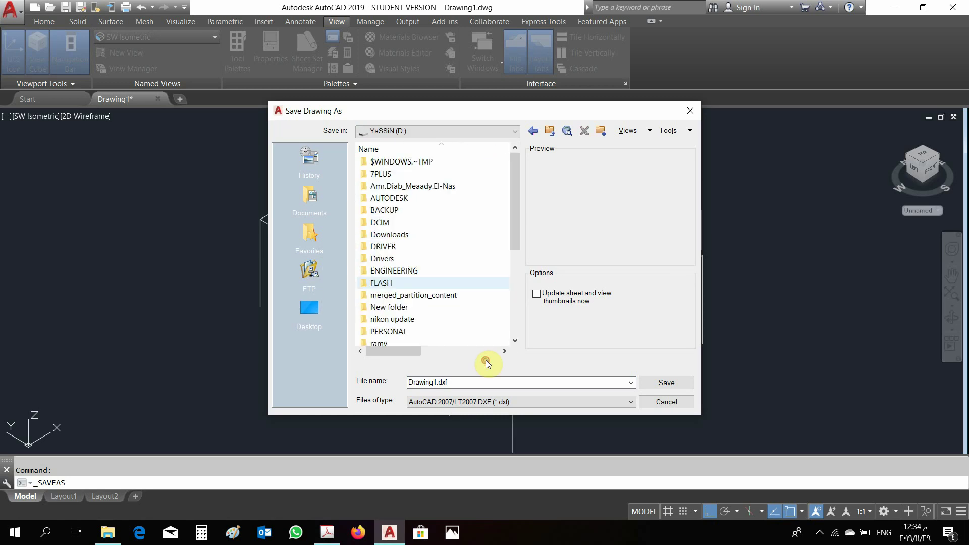
double_click(409, 272)
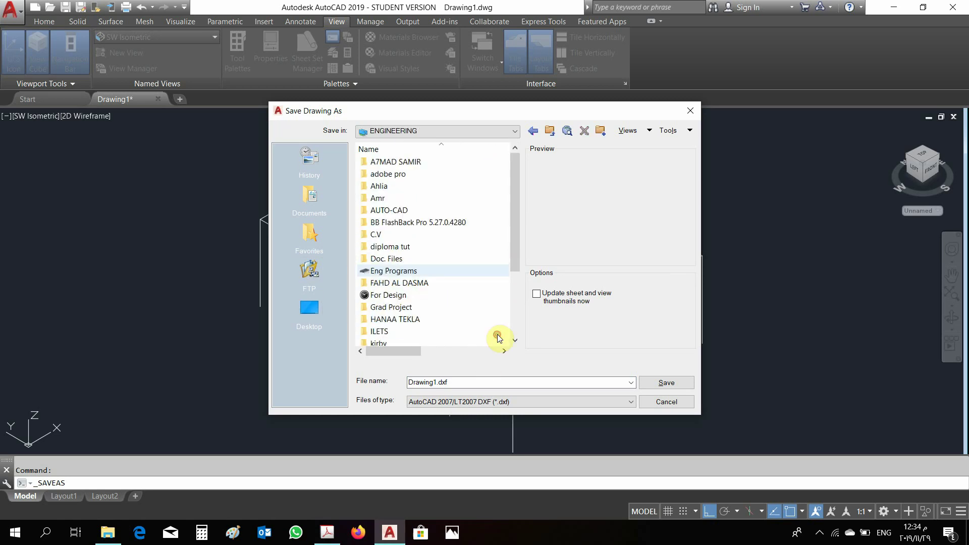
scroll(419, 318, "down", 2)
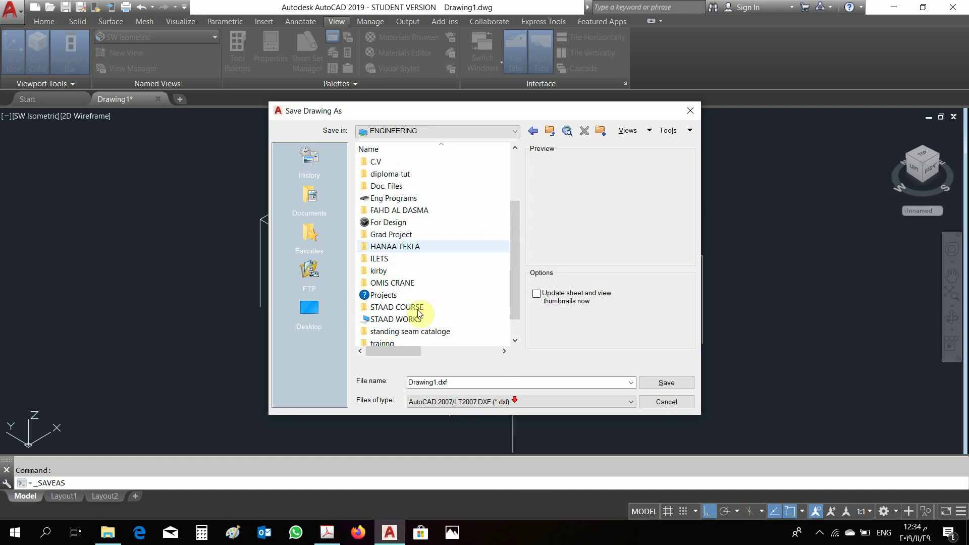
double_click(422, 308)
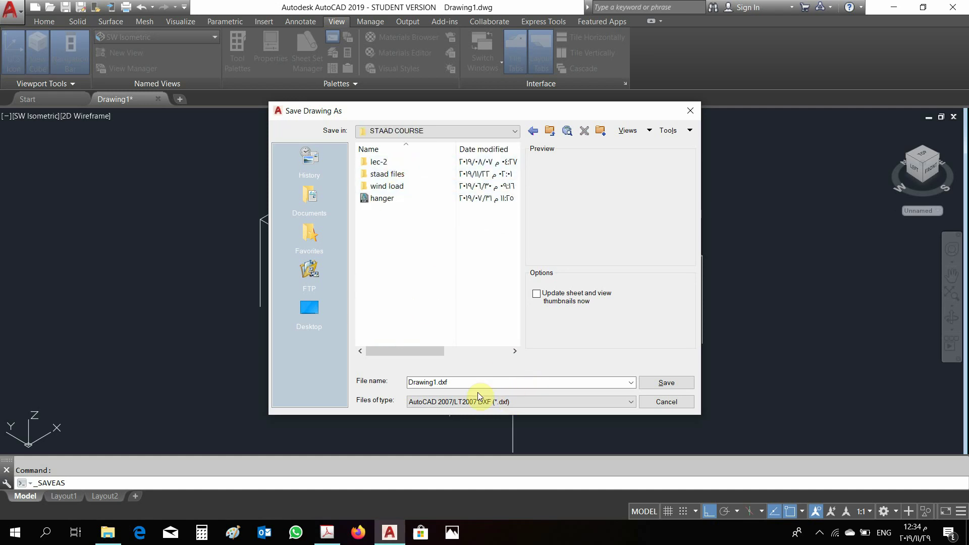
Save the DXF copy as Room-00 and close the drawing without resaving it in AutoCAD 2018 drawing format.
left_click(582, 475)
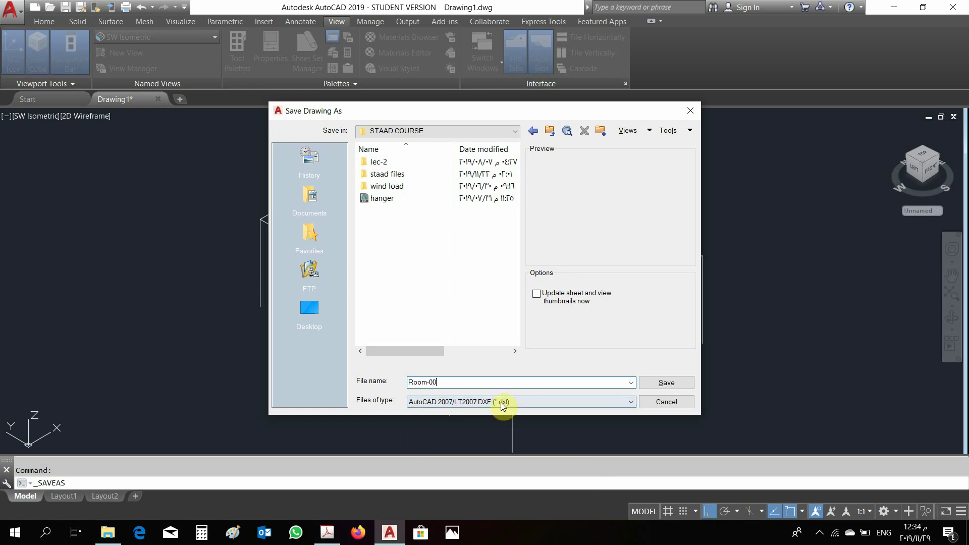
left_click(665, 383)
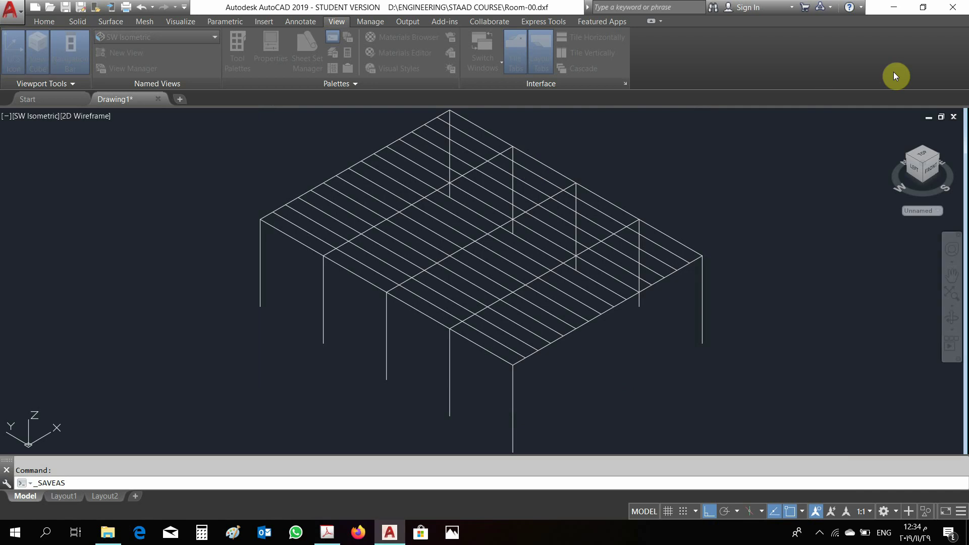
left_click(953, 117)
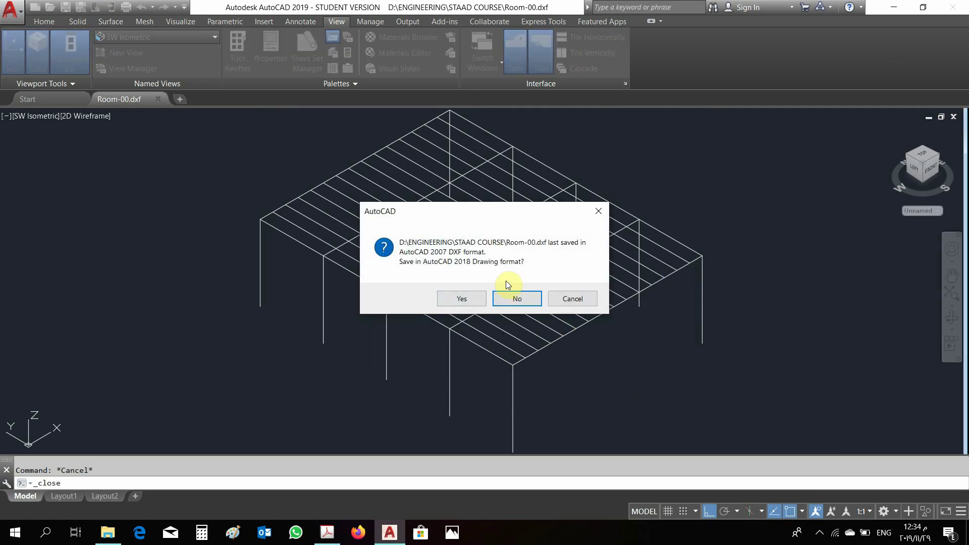
left_click(520, 303)
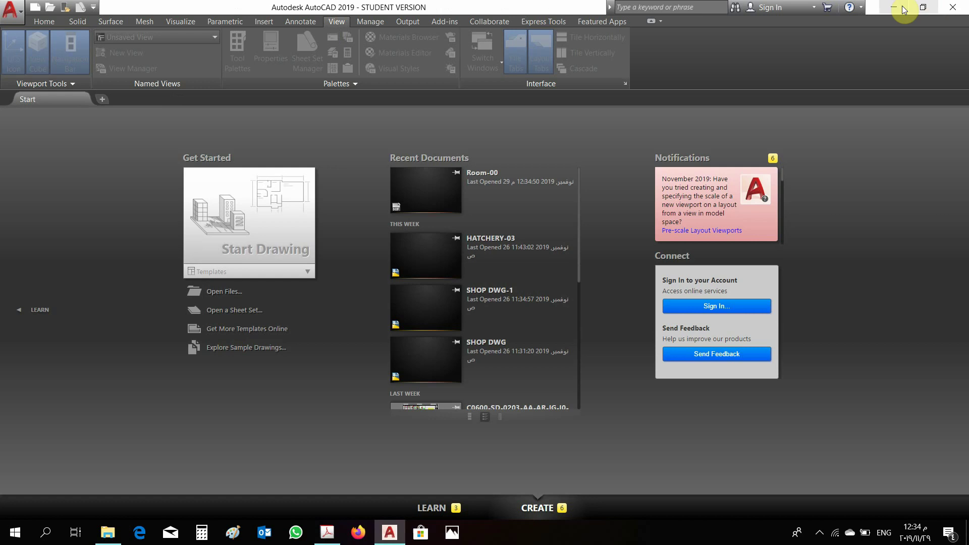
Clear the open windows from the desktop and start STAAD.Pro V8i.
key("alt+Tab")
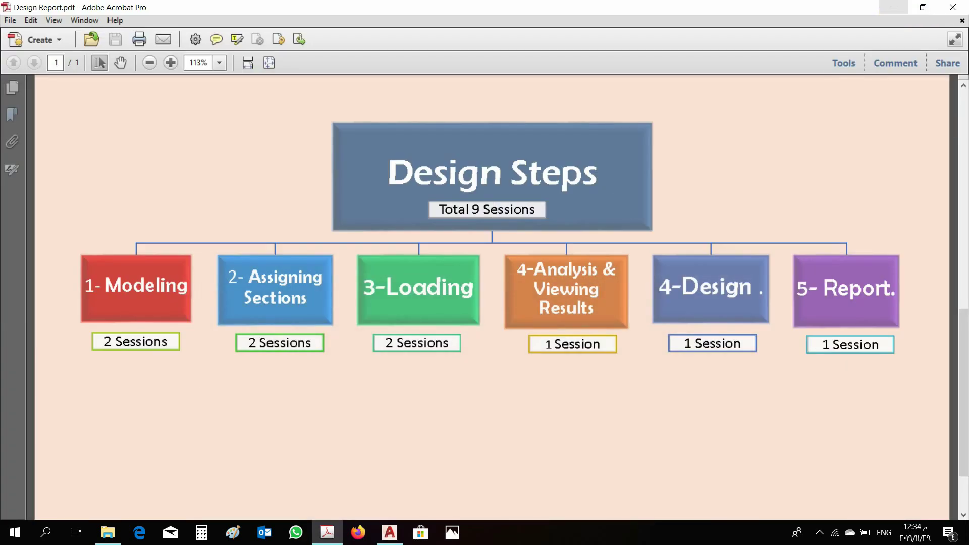
left_click(893, 7)
double_click(948, 35)
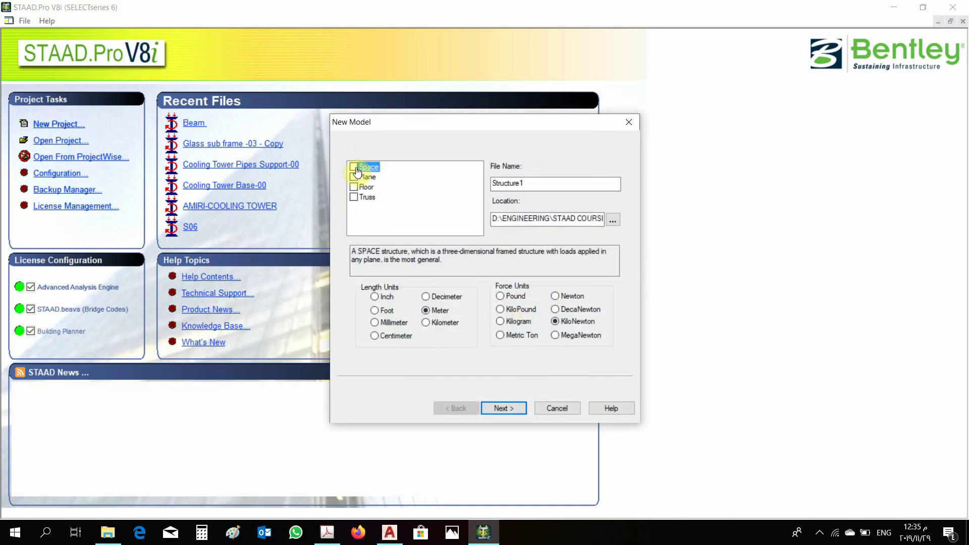
Name the new Space model Room-00 and set its location to the staad files folder inside STAAD COURSE.
left_click_drag(565, 184, 489, 190)
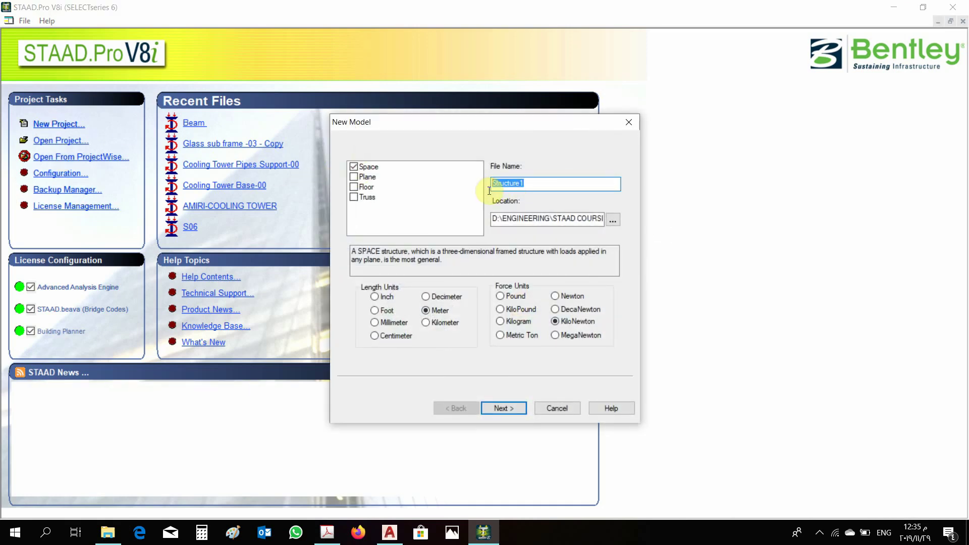
type("Room-00")
left_click(614, 220)
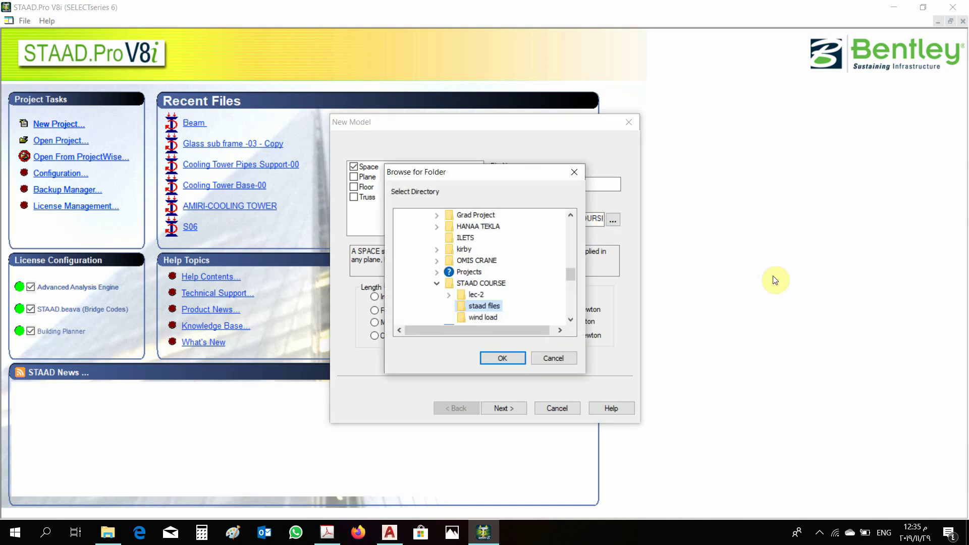
left_click(502, 358)
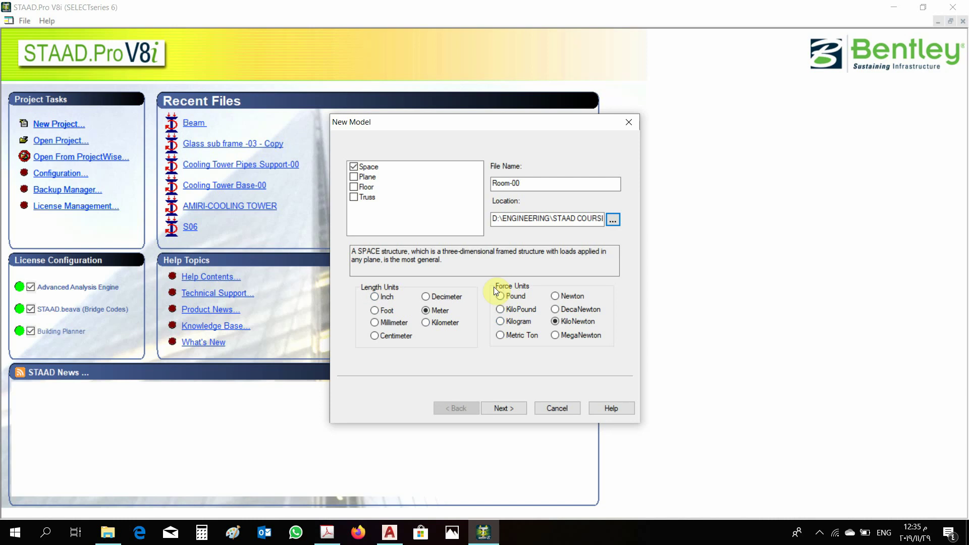
Set the new model's force units to Metric Ton and finish creating the model.
left_click(516, 335)
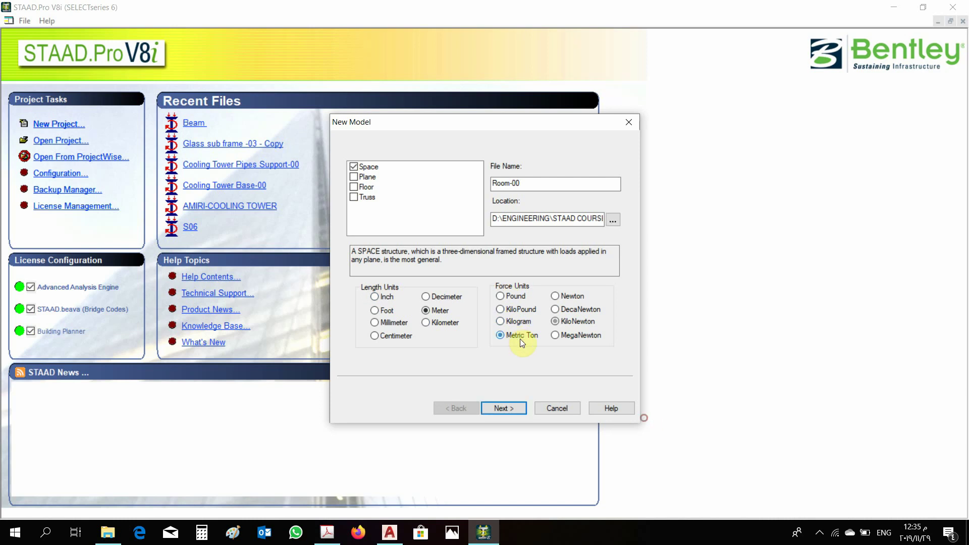
left_click(503, 408)
left_click(503, 407)
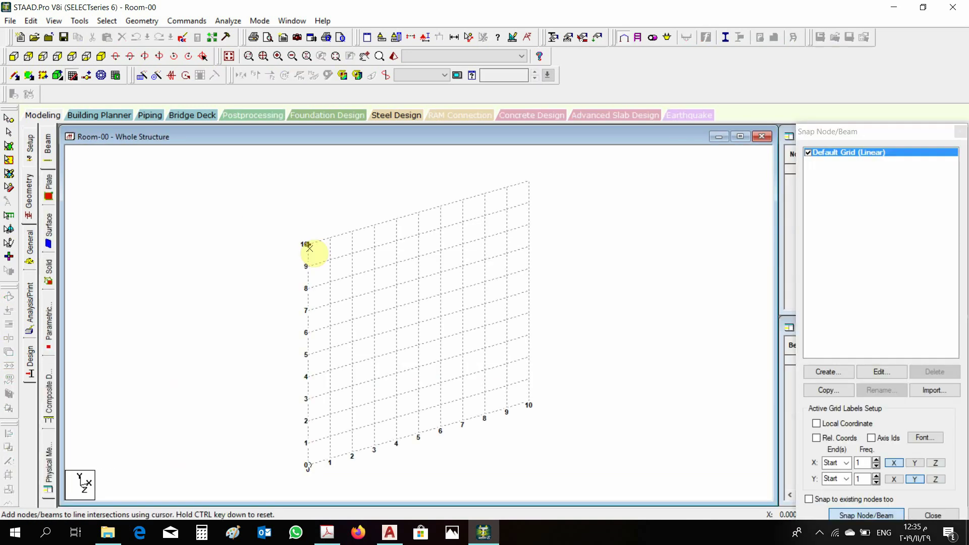
Start a 3D DXF import and open the Room-00 file from the STAAD COURSE folder inside ENGINEERING.
left_click(10, 21)
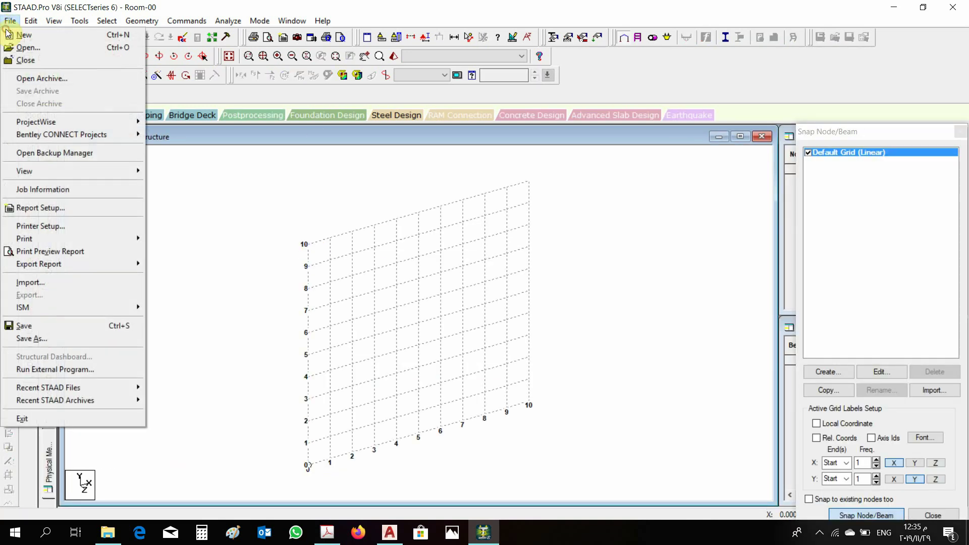
left_click(81, 283)
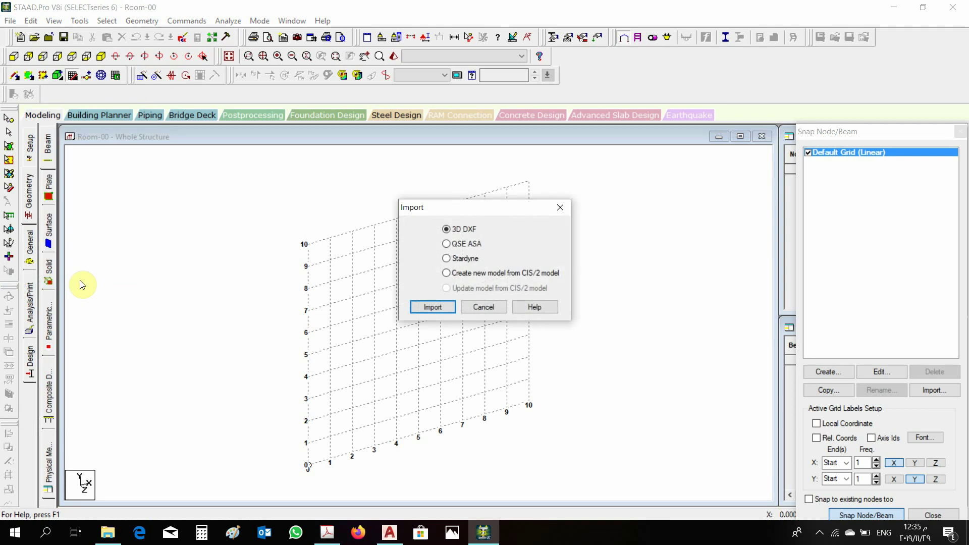
left_click(433, 307)
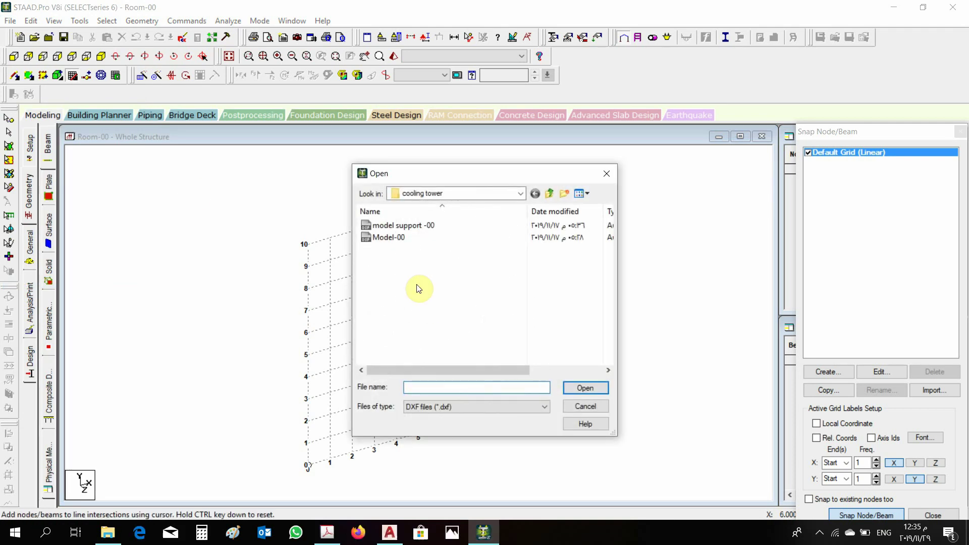
left_click(520, 193)
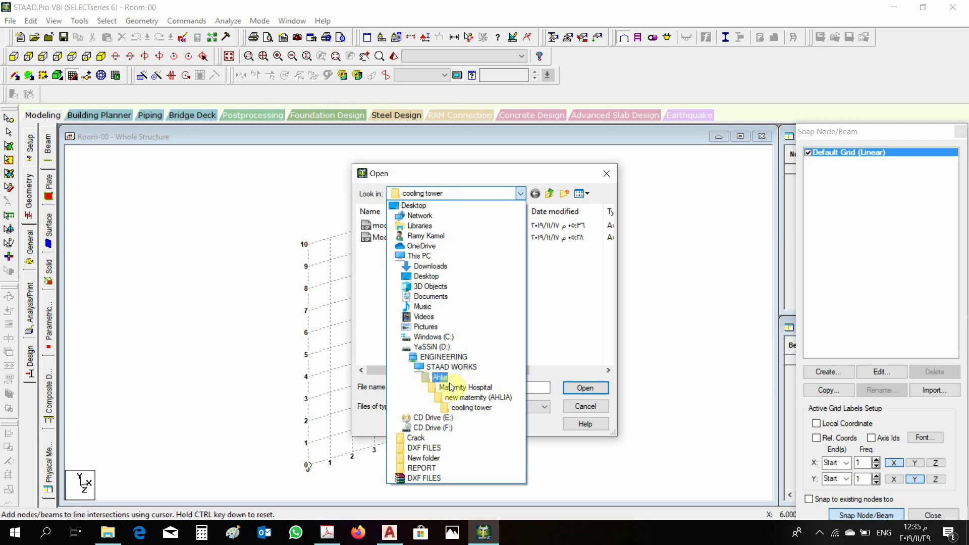
left_click(444, 357)
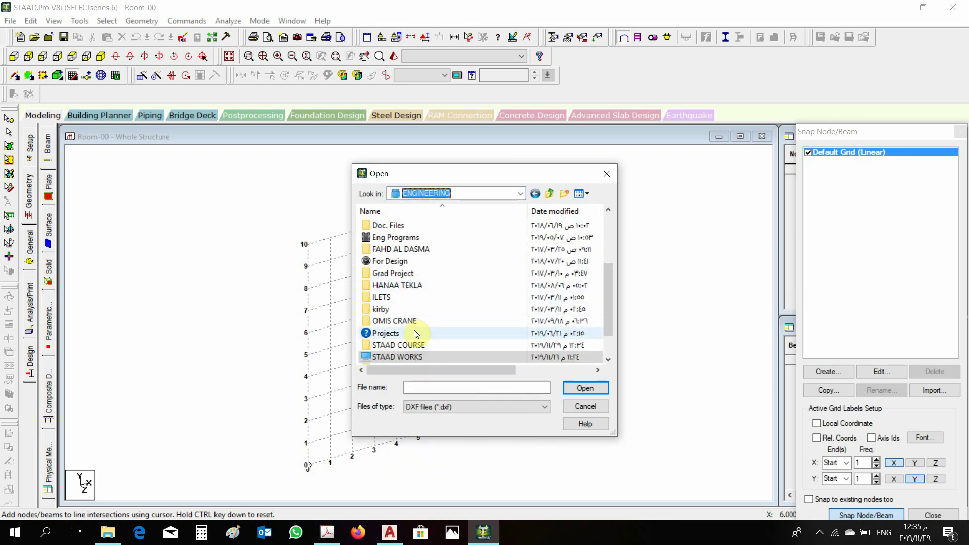
double_click(399, 345)
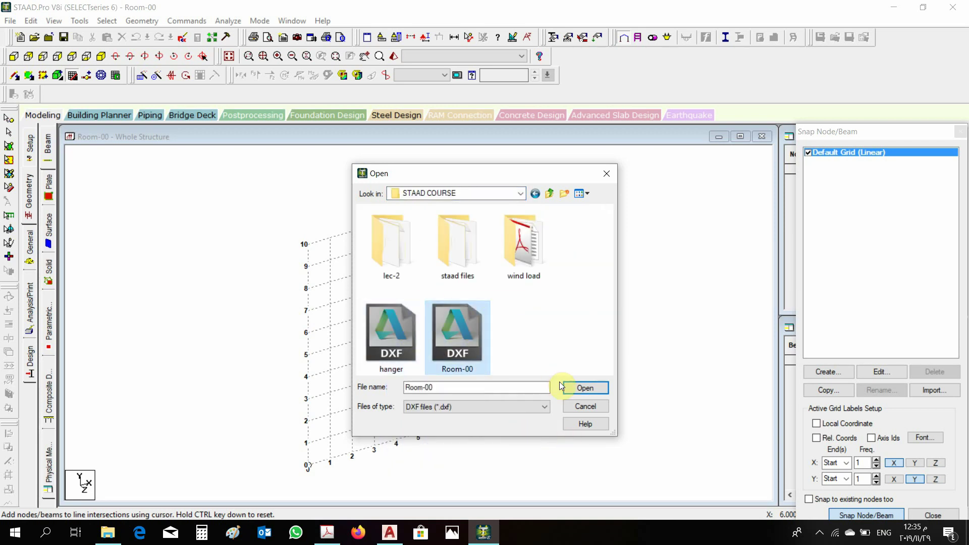
left_click(585, 388)
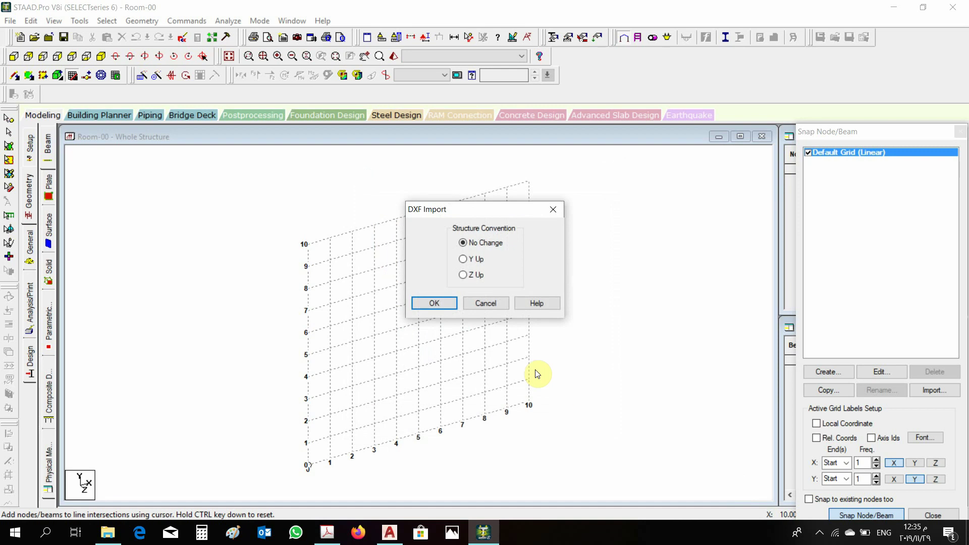
Import the DXF structure with the Y Up convention, using Meter and Metric Ton as the input units.
left_click(463, 258)
key("Return")
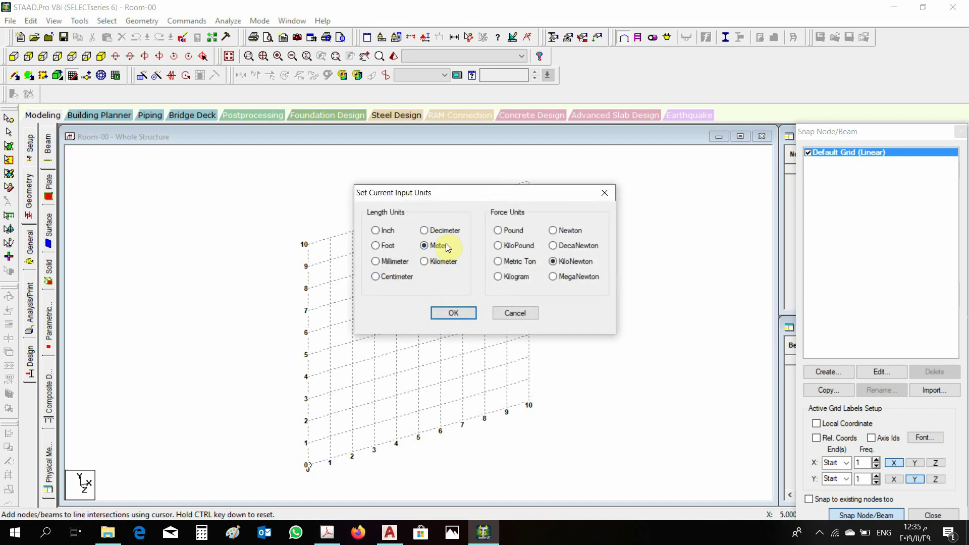
left_click(510, 261)
left_click(451, 317)
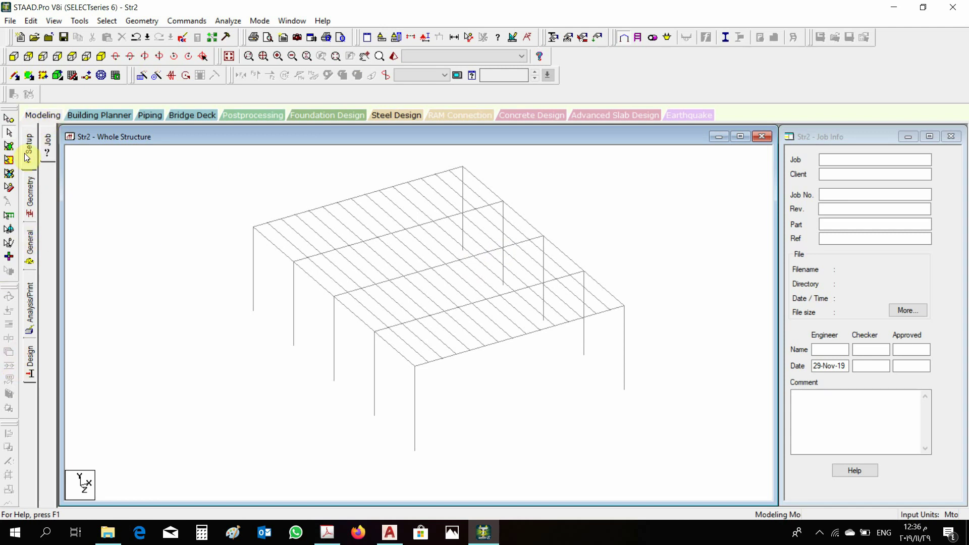
Fill in the job information with room as the job, the client's name, and a as the job number.
left_click(836, 158)
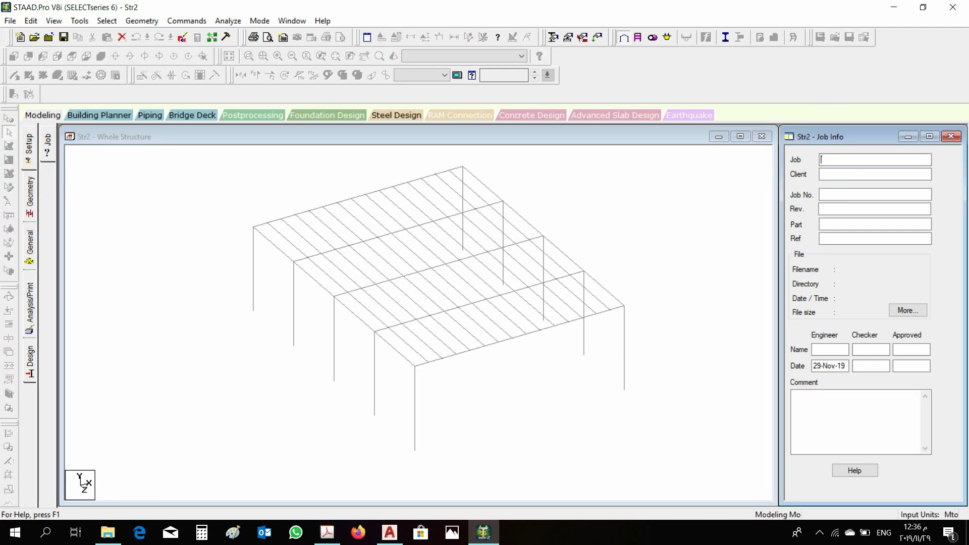
left_click(823, 174)
left_click(838, 194)
type("a")
key("shift+Tab")
key("shift+Tab")
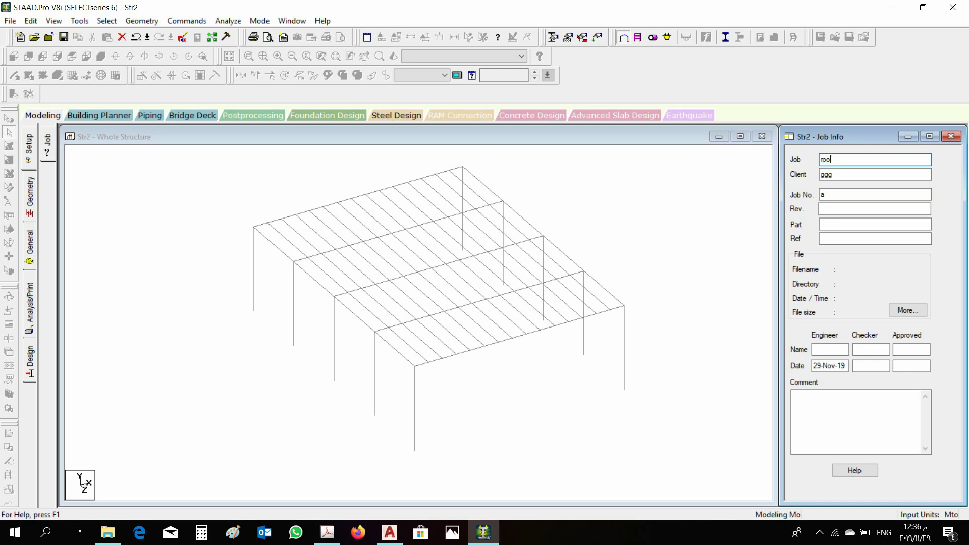
double_click(832, 174)
Set the job's revision to 0 and enter the engineer's initials.
left_click(839, 208)
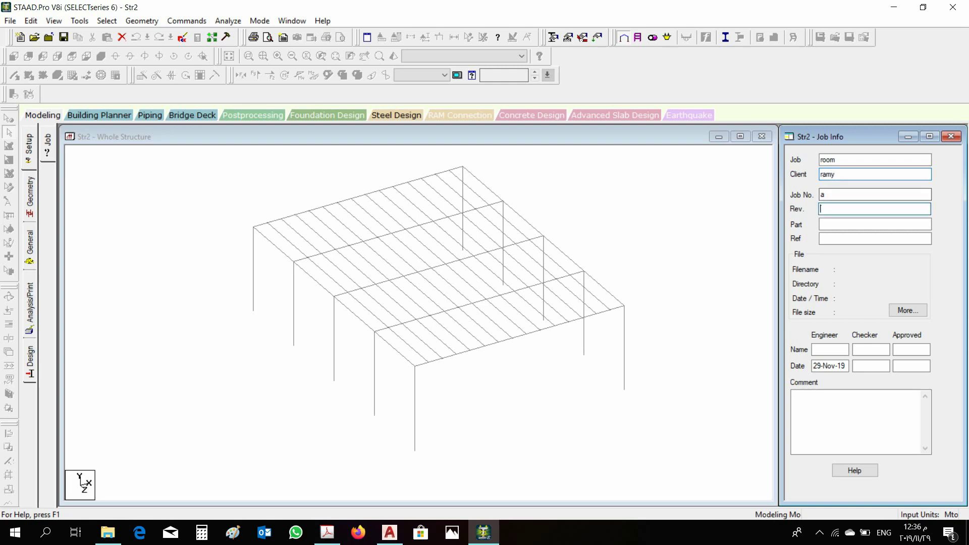
left_click(828, 224)
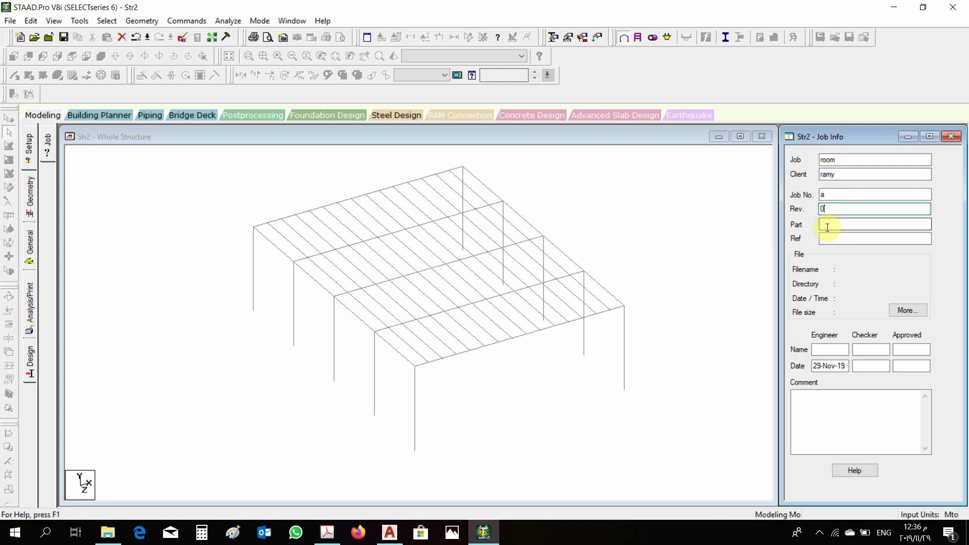
left_click(827, 349)
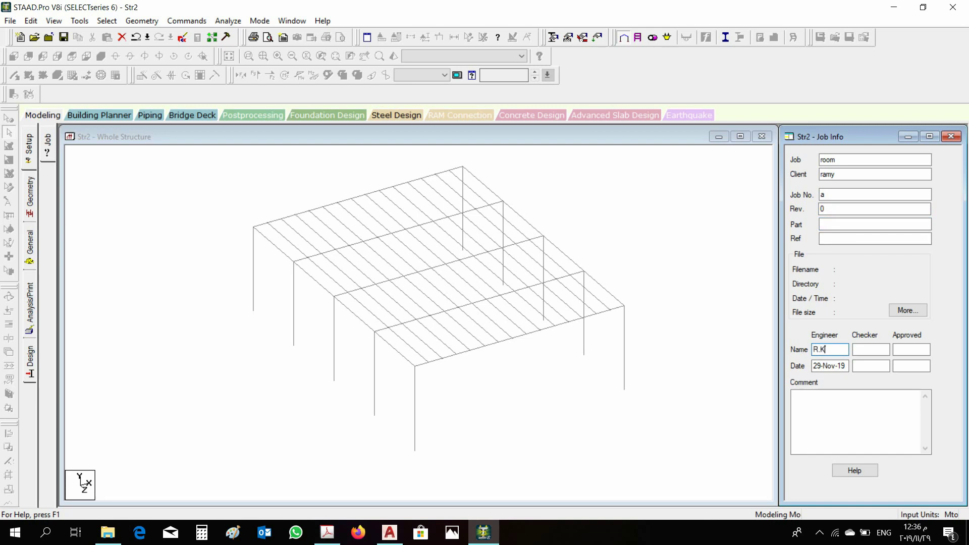
key("Tab")
Add the European IPE240 steel section from the section database to the structure's section properties.
left_click(34, 196)
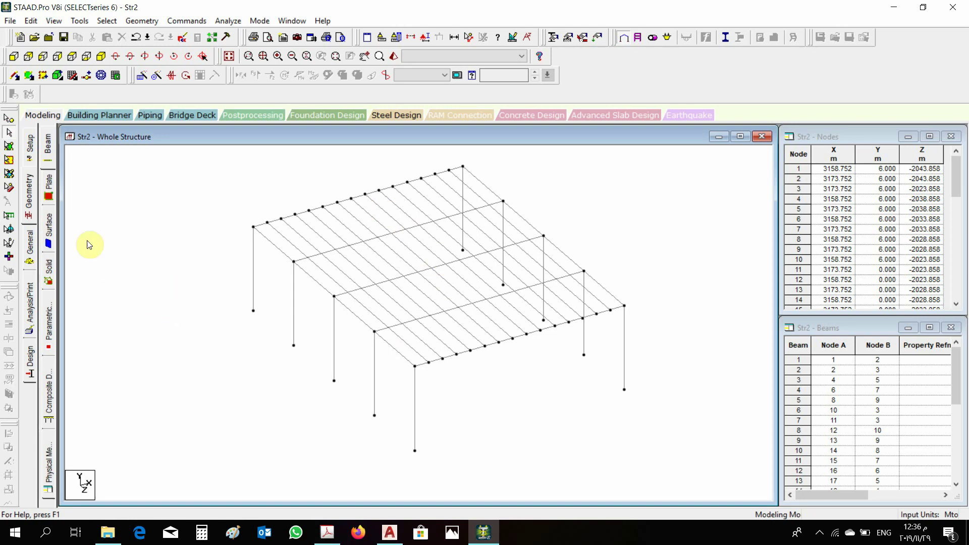
left_click(30, 255)
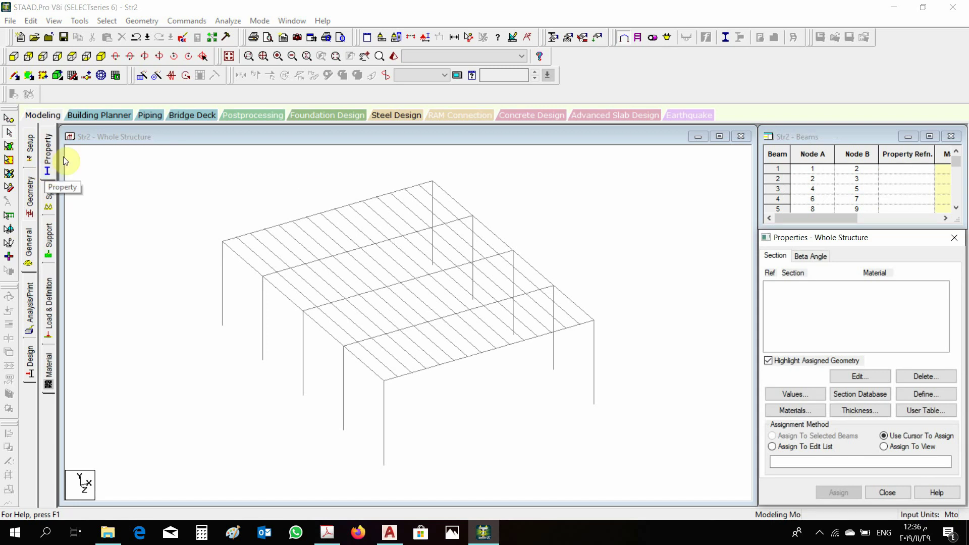
left_click(868, 398)
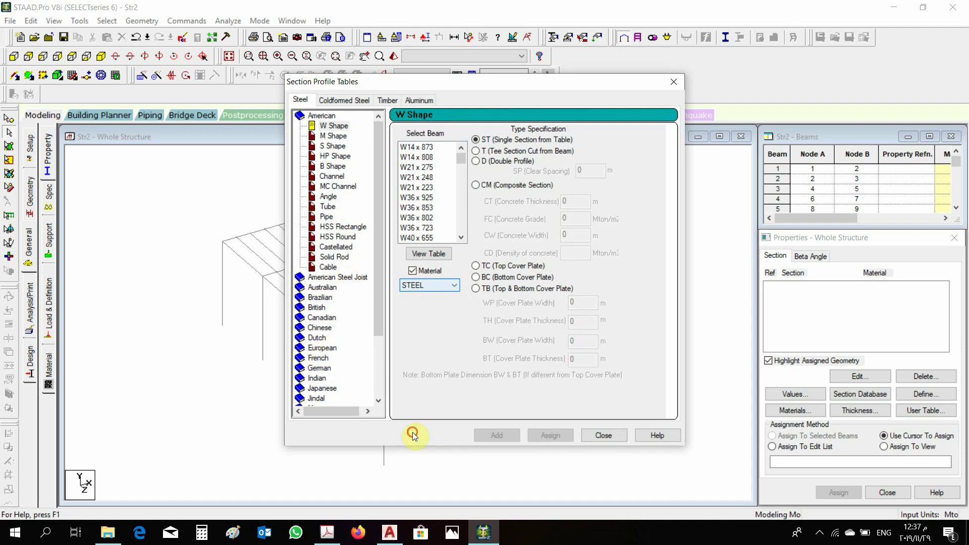
left_click(321, 348)
left_click(333, 206)
left_click(410, 197)
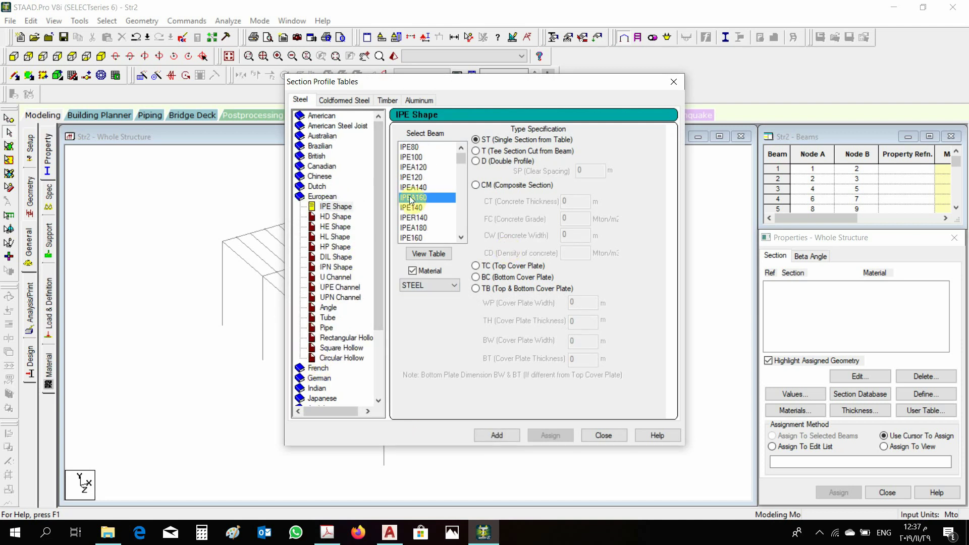
scroll(536, 255, "down", 2)
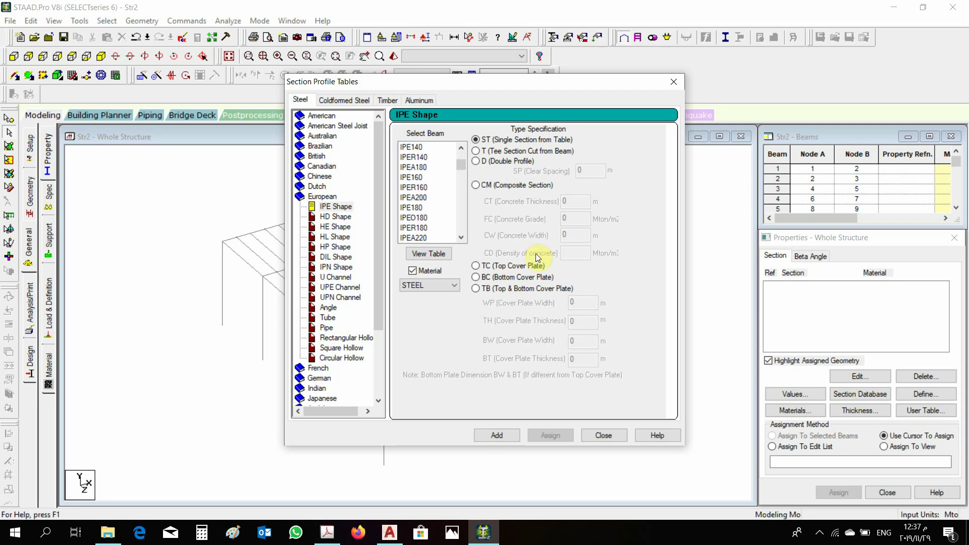
scroll(537, 256, "down", 3)
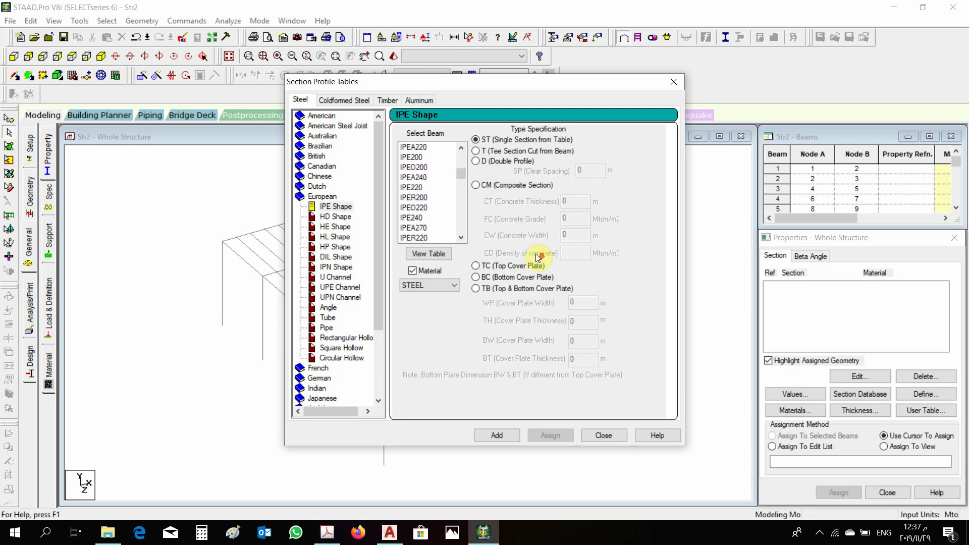
left_click(411, 218)
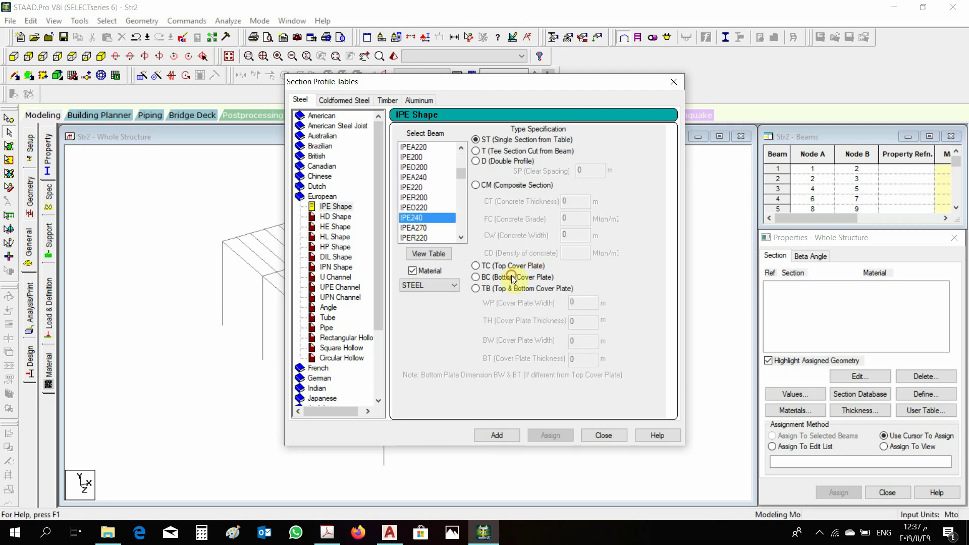
left_click(492, 437)
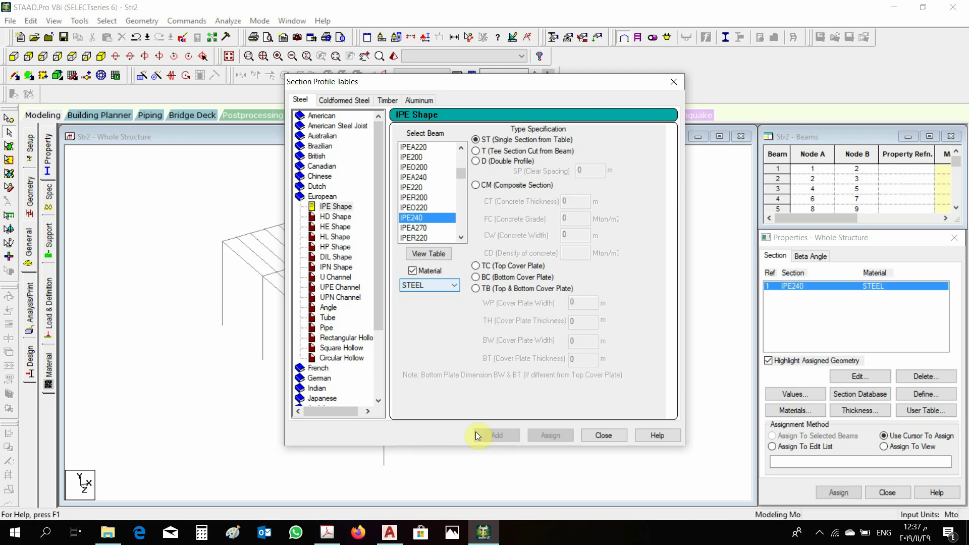
Add the European HE300A section with STEEL material to the structure's section properties.
left_click(335, 227)
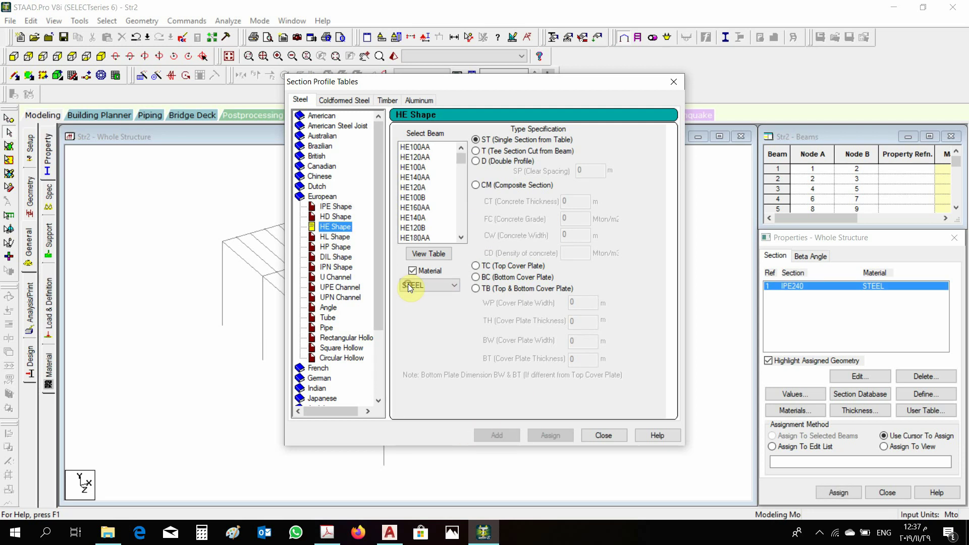
left_click(433, 196)
scroll(541, 246, "down", 2)
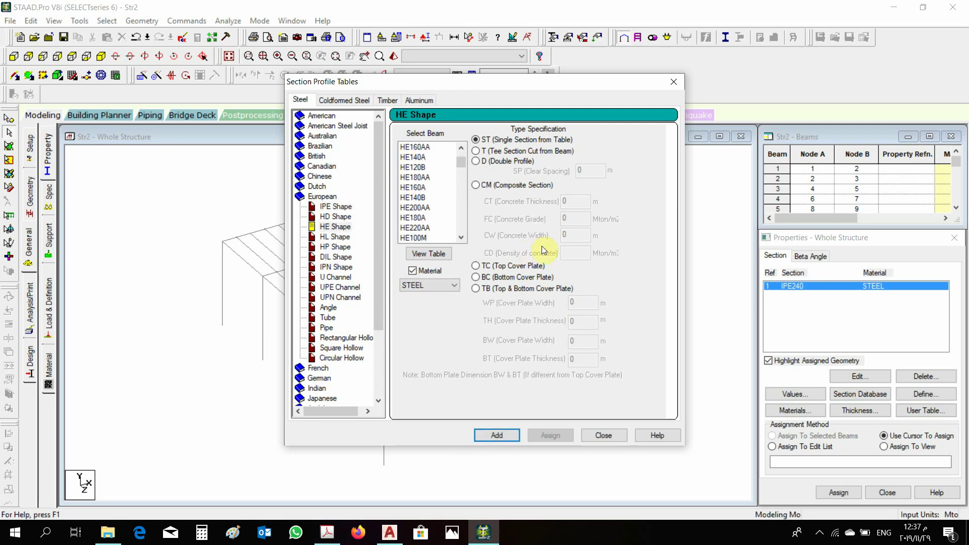
scroll(541, 246, "down", 4)
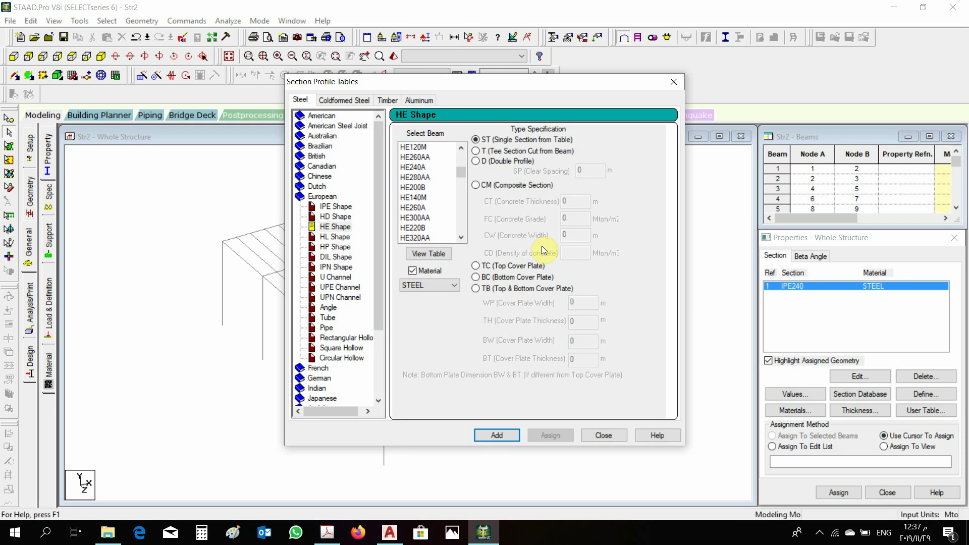
scroll(541, 246, "down", 1)
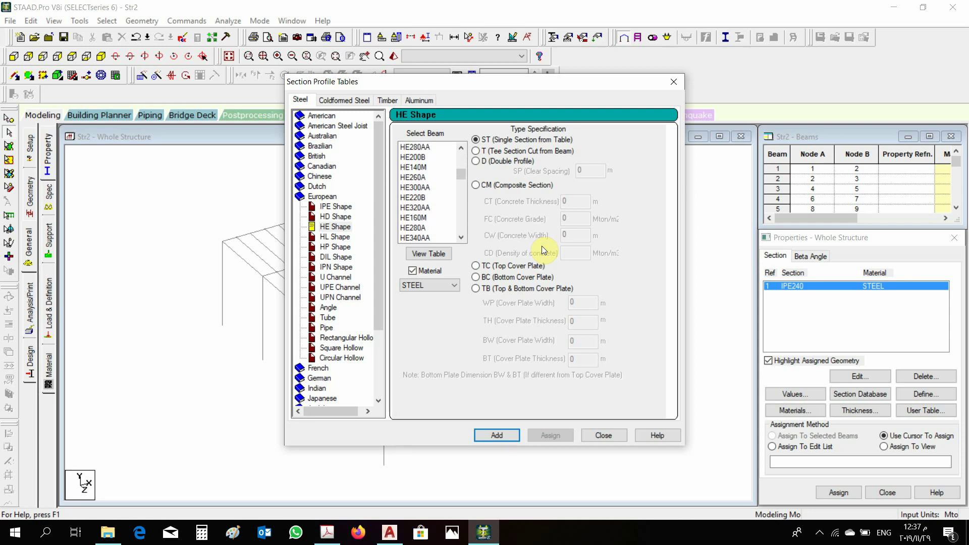
scroll(541, 246, "down", 2)
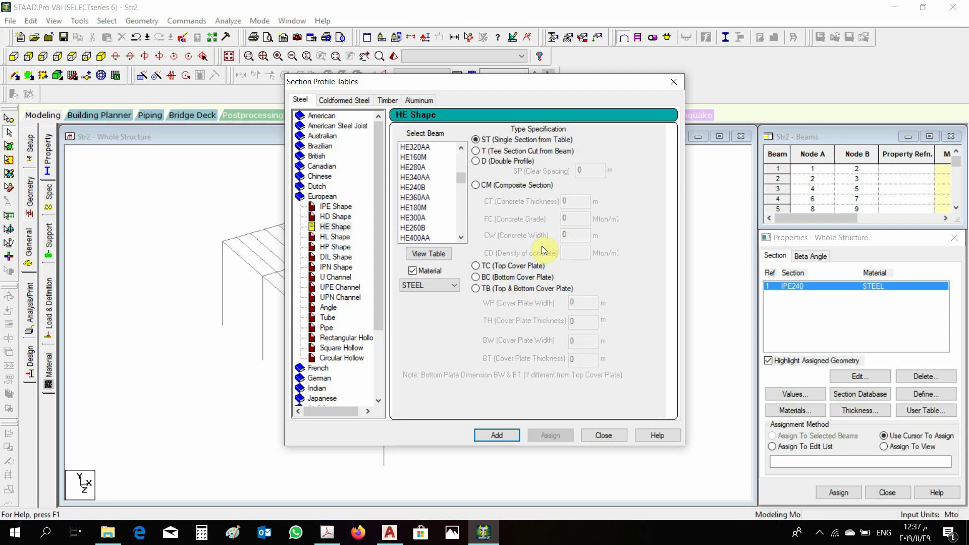
left_click(419, 218)
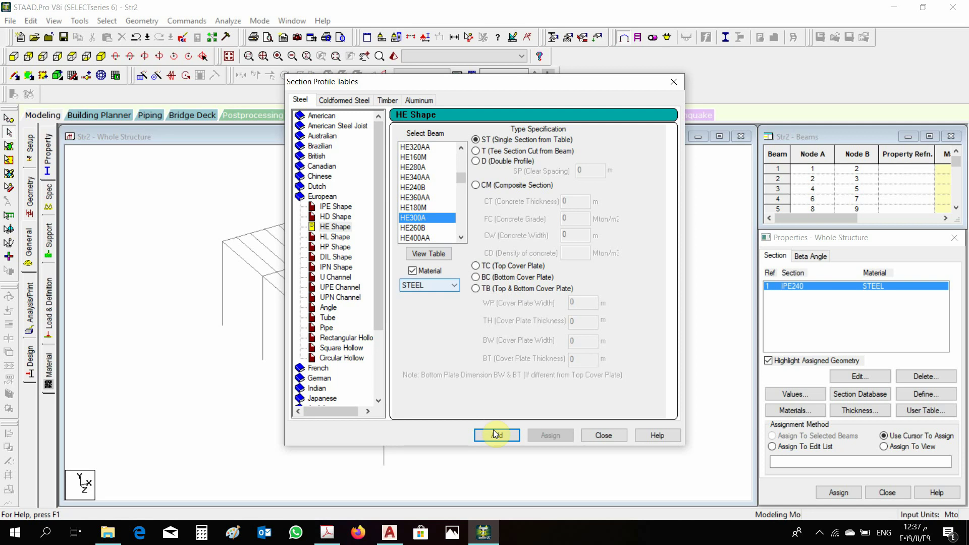
key("Return")
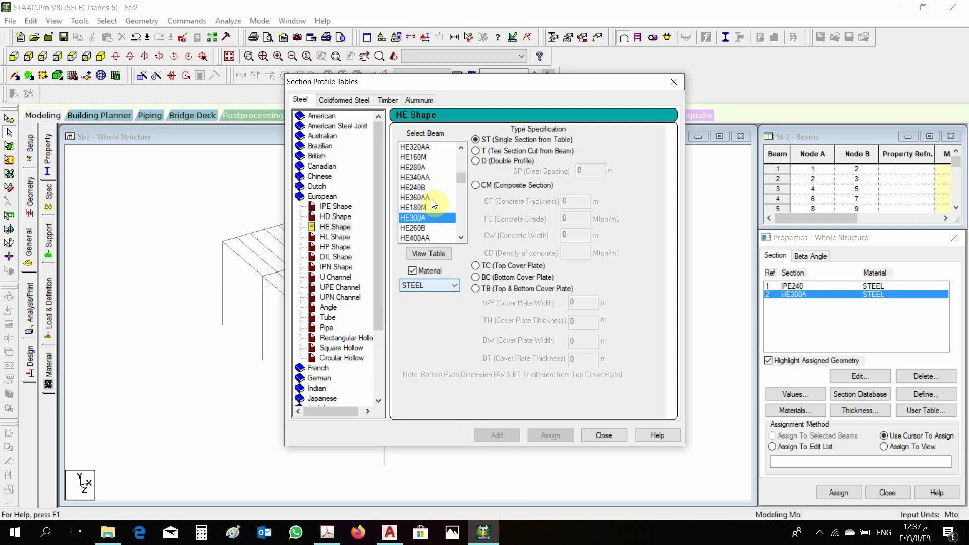
Add the European HE600A steel section to the section properties and close the section profile tables.
scroll(541, 252, "down", 3)
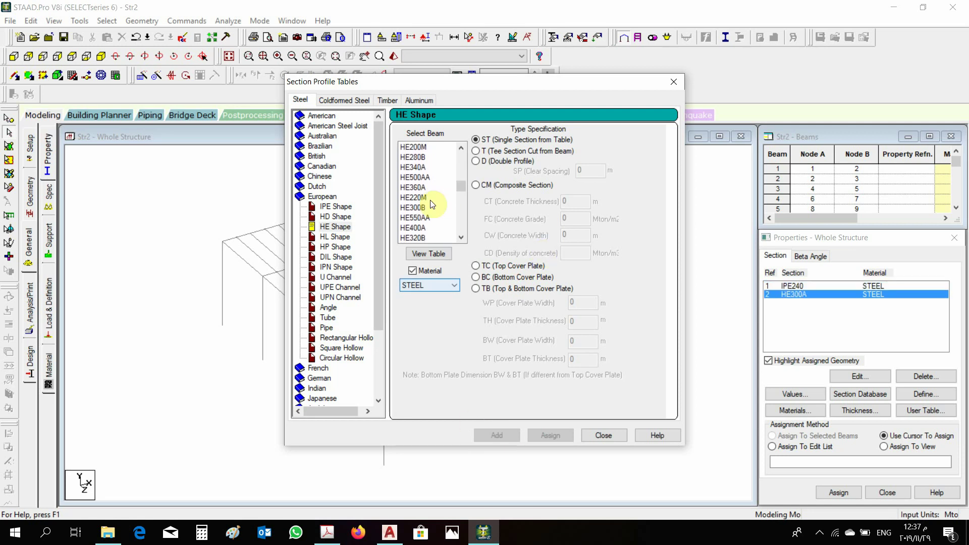
scroll(433, 205, "down", 3)
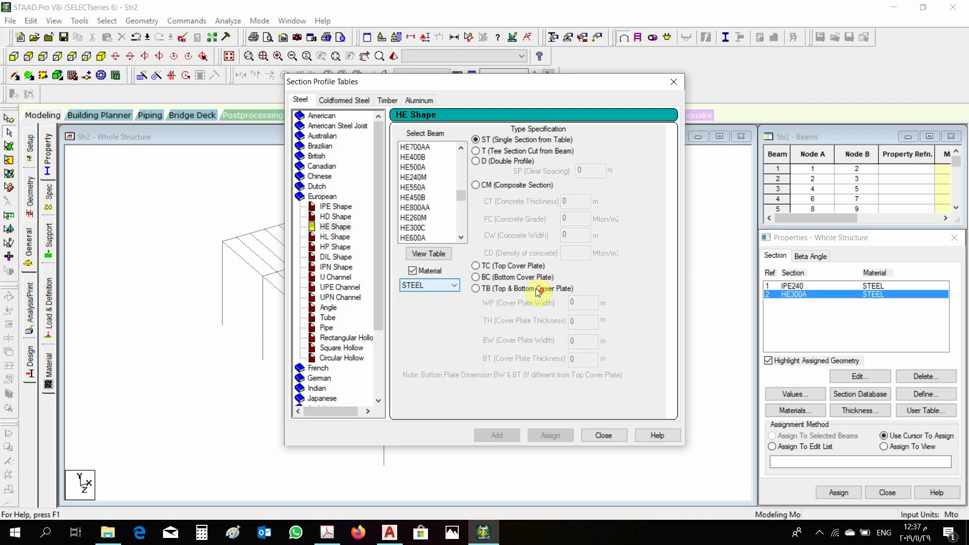
scroll(438, 223, "down", 3)
scroll(438, 222, "down", 2)
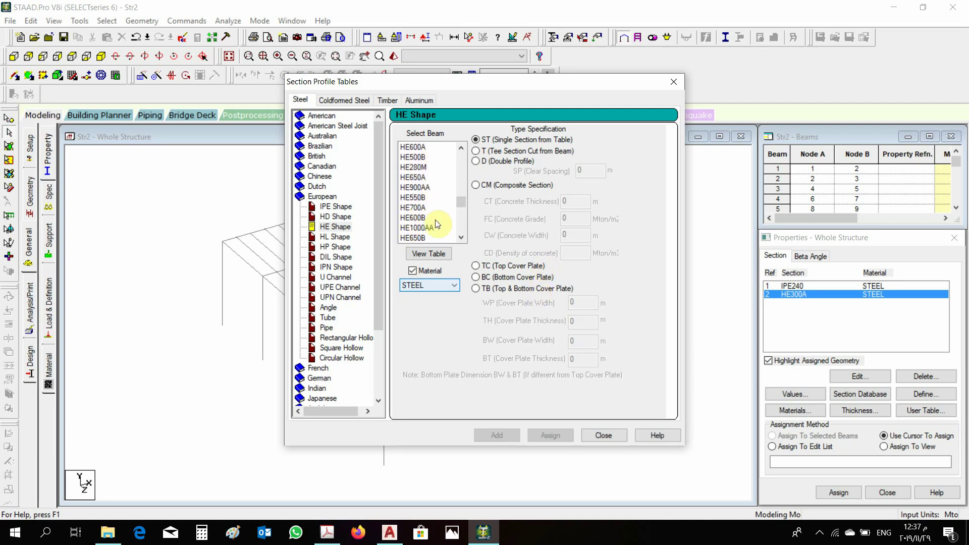
scroll(437, 227, "down", 1)
scroll(433, 200, "up", 1)
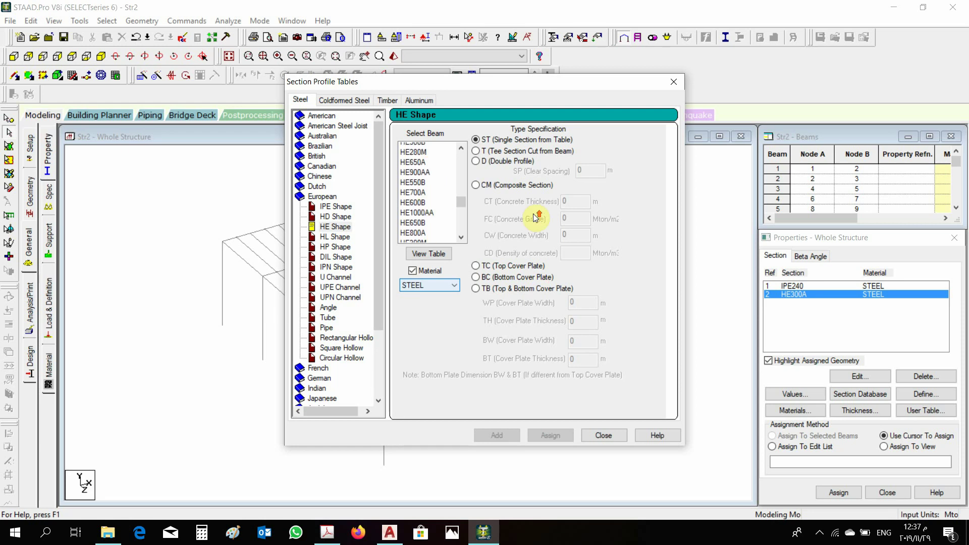
left_click(413, 147)
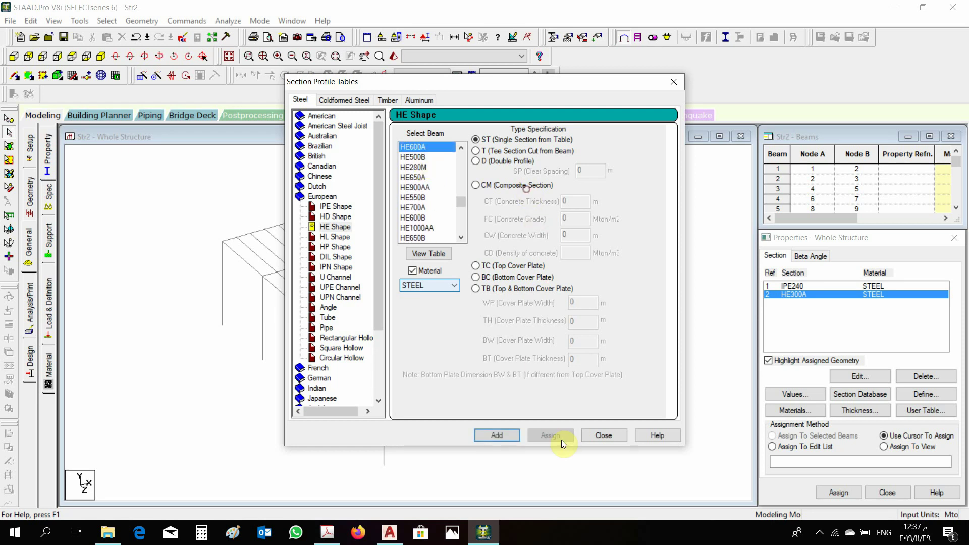
left_click(496, 435)
key("Escape")
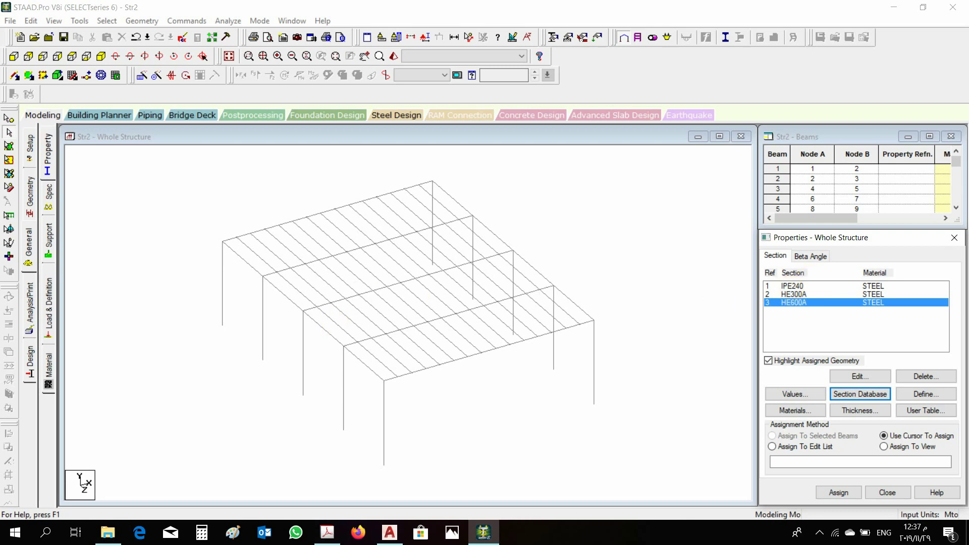
Assign the IPE240 section to all parallel roof purlins spanning across the frames, leaving out the middle frame's beam and column.
left_click(792, 285)
left_click(84, 79)
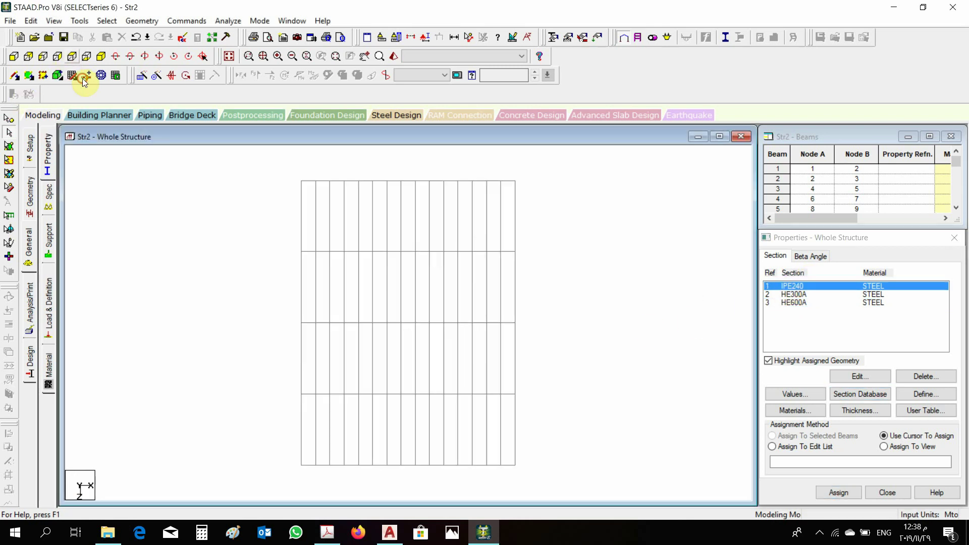
left_click_drag(538, 303, 305, 340)
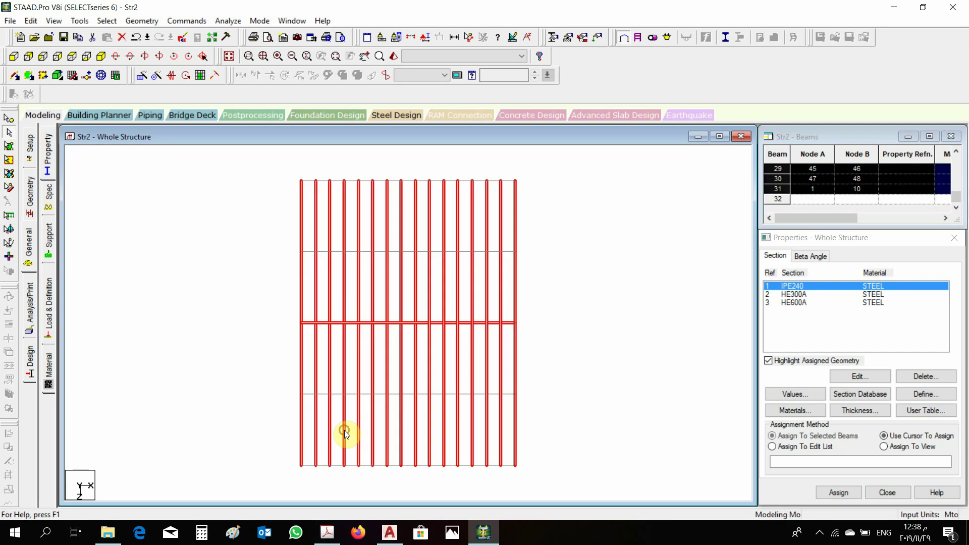
left_click(101, 56)
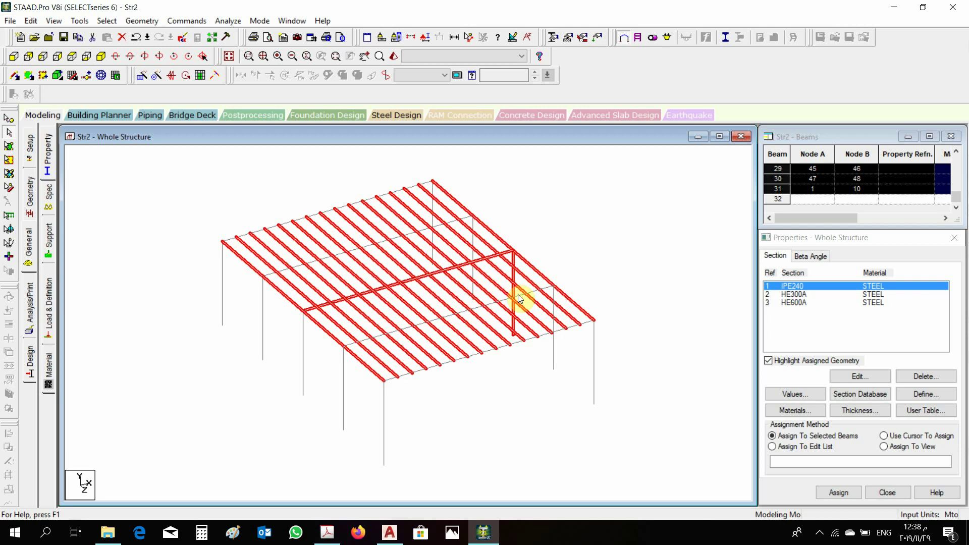
scroll(652, 392, "up", 3)
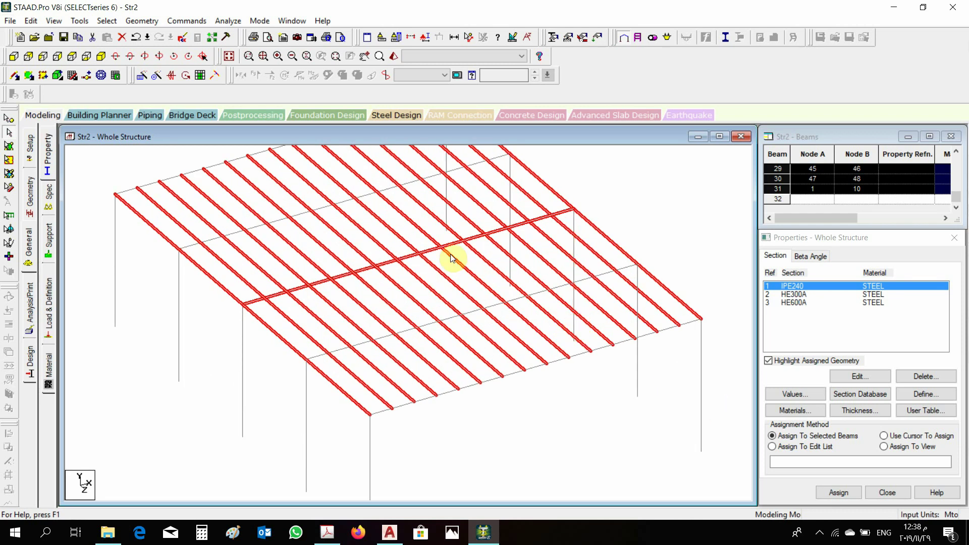
left_click(539, 316)
scroll(485, 293, "down", 3)
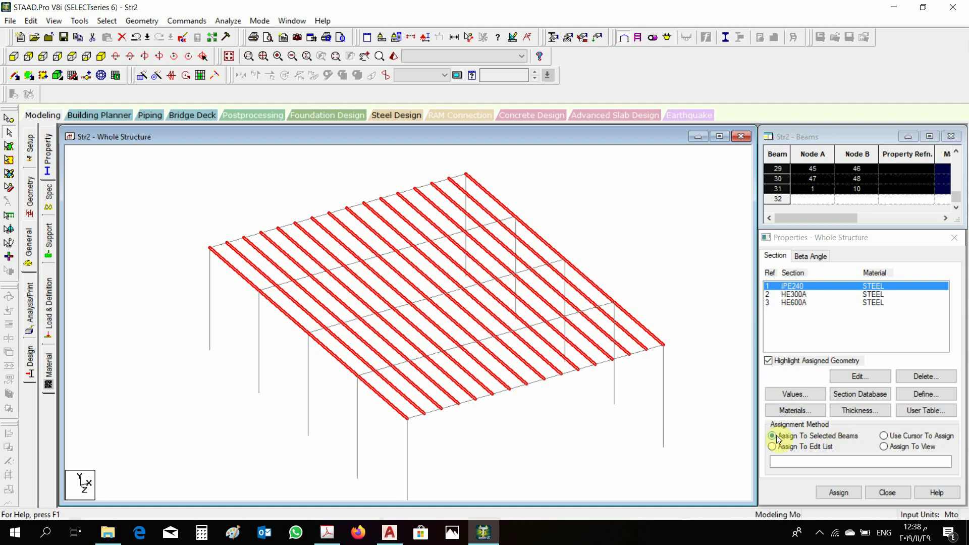
left_click(844, 496)
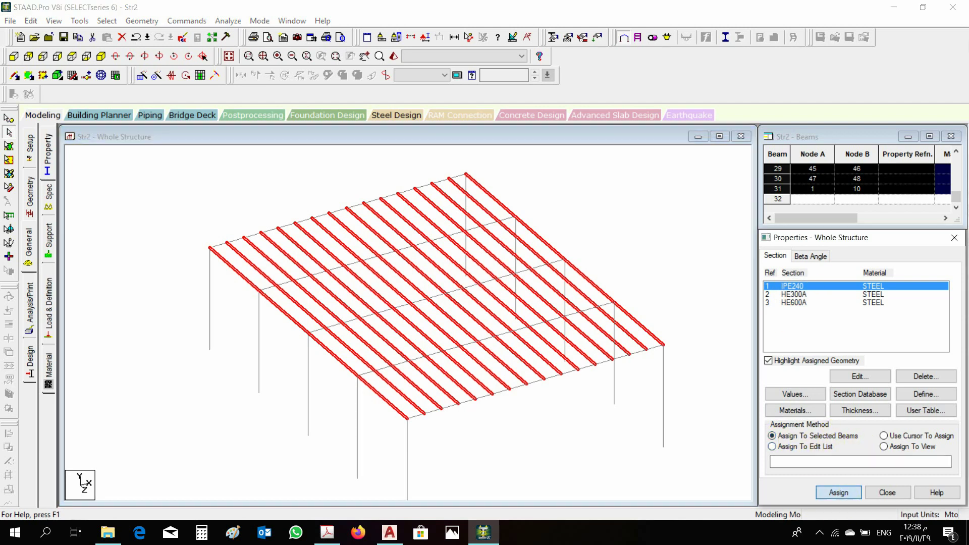
left_click(871, 404)
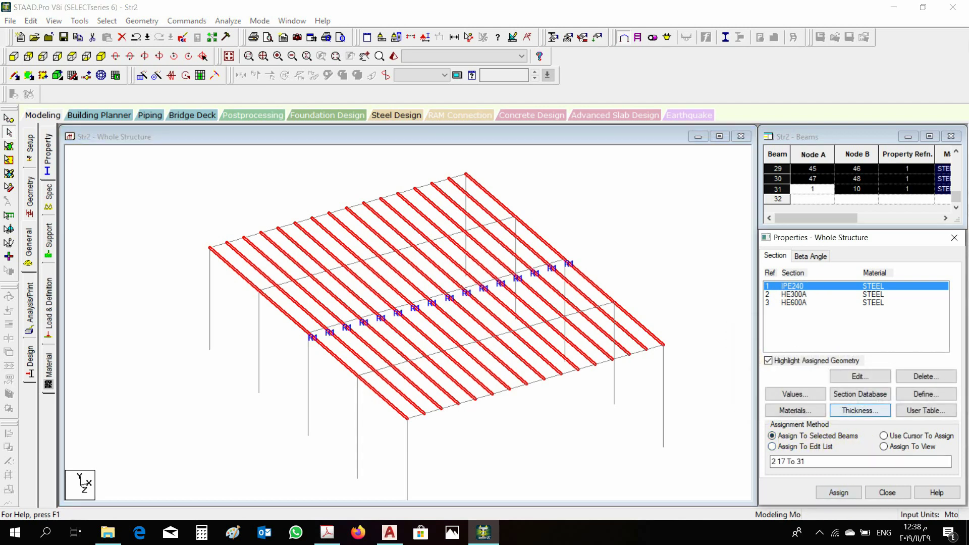
left_click(705, 292)
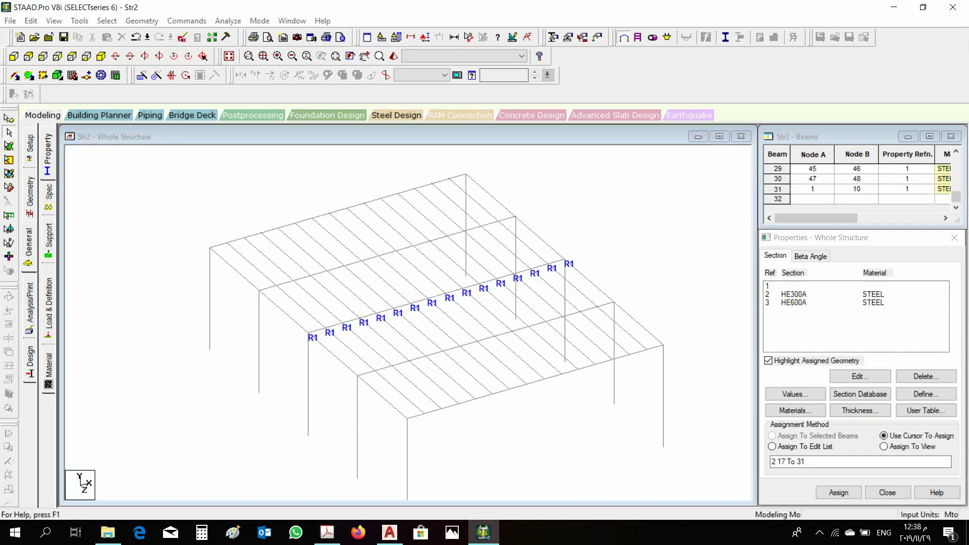
Assign the HE300A section to all columns on both sides of the five frames.
left_click(794, 294)
left_click(14, 57)
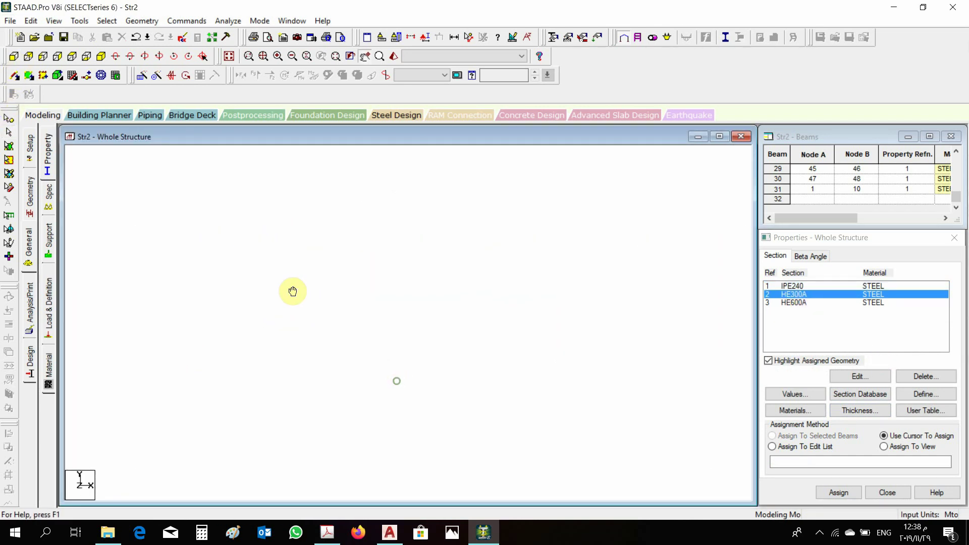
left_click(164, 385)
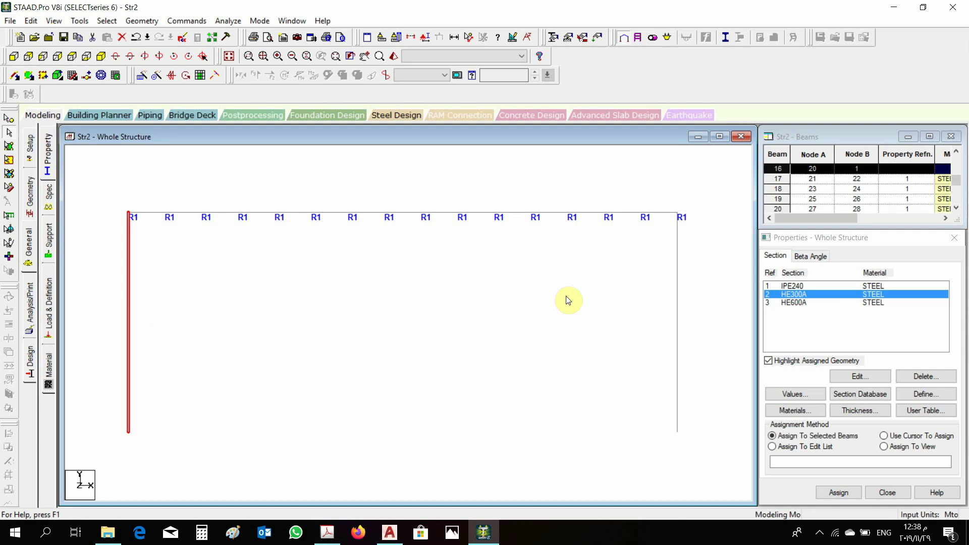
left_click(677, 287, "ctrl")
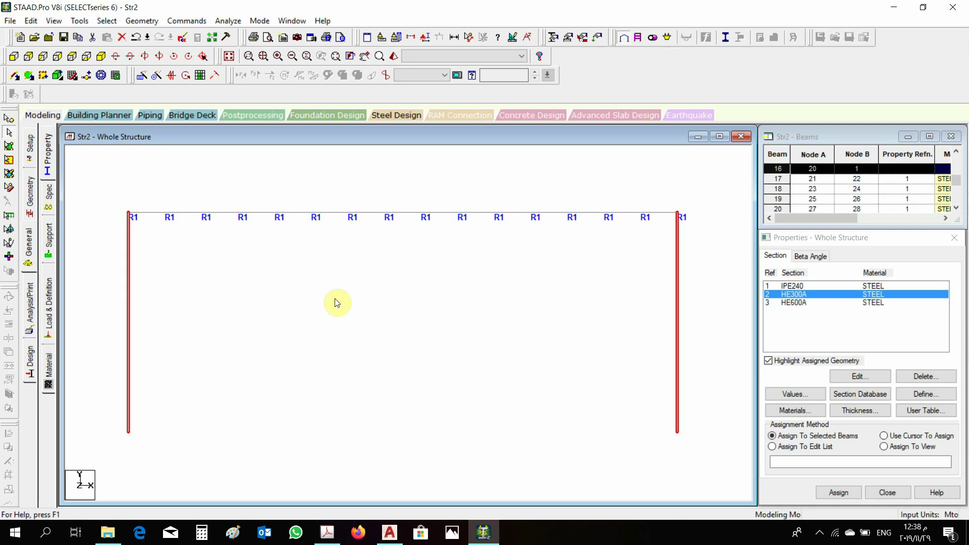
left_click(101, 56)
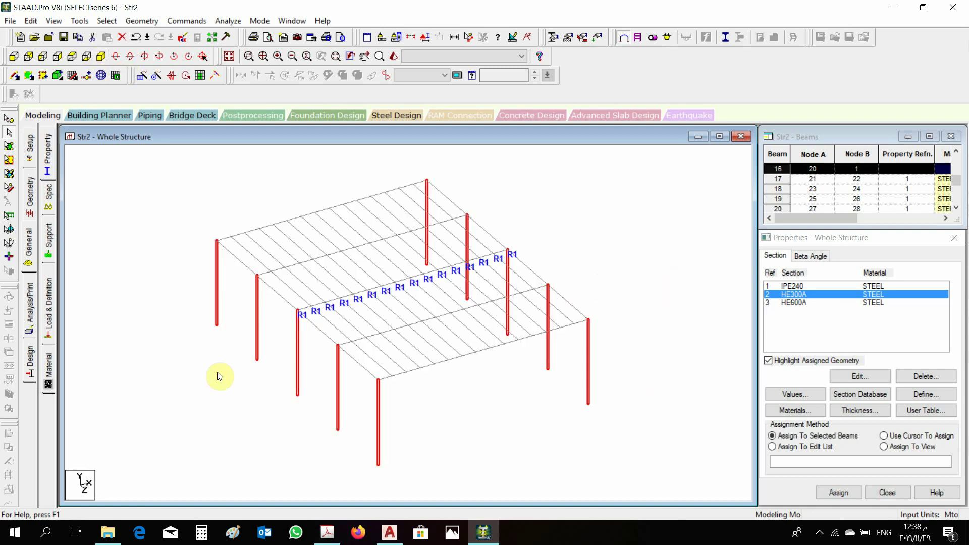
left_click(838, 492)
left_click(879, 401)
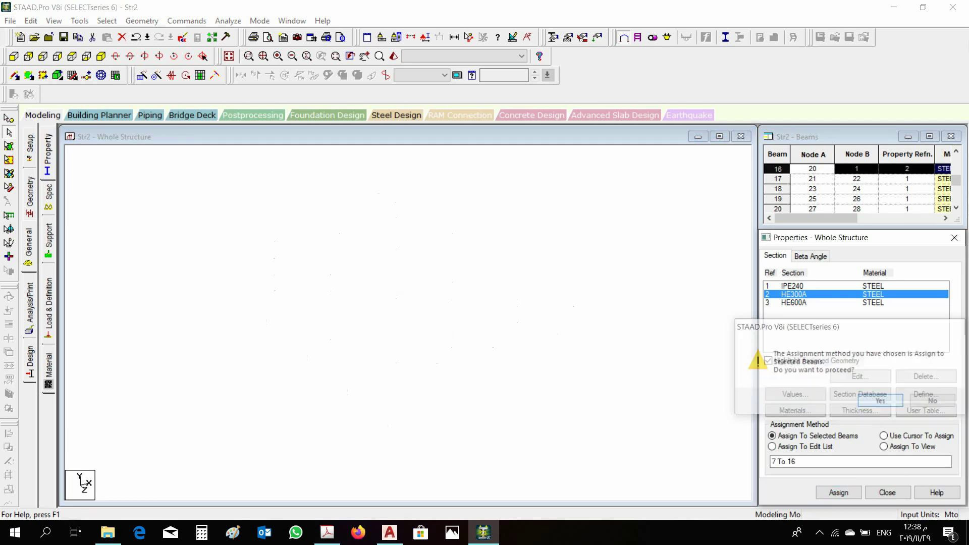
Assign the HE600A section to the main roof beams of all five frames and clear the selection.
left_click(802, 303)
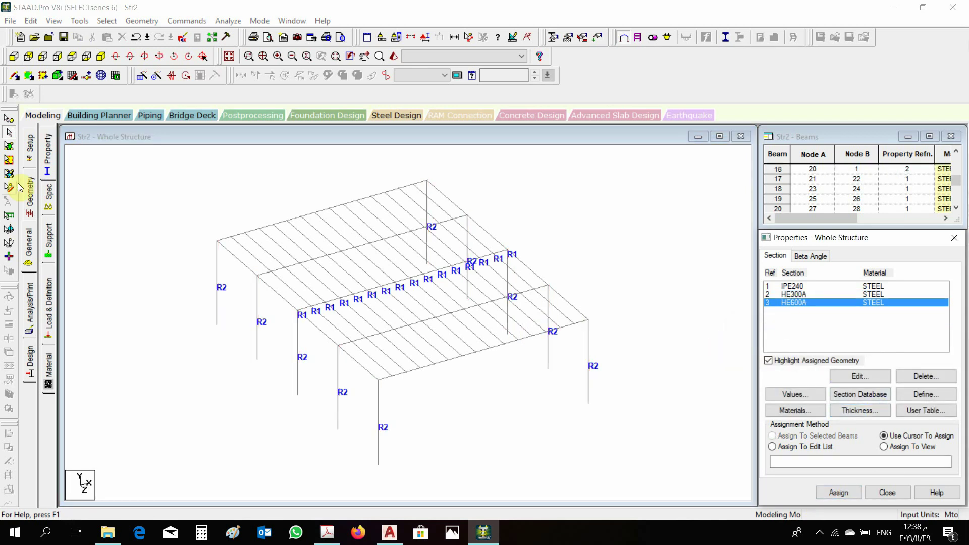
left_click(14, 56)
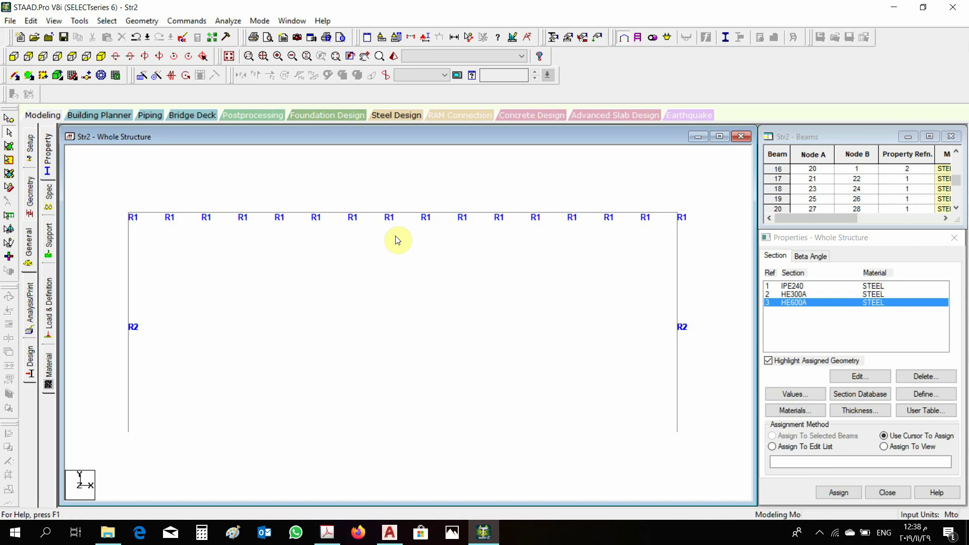
left_click(405, 218)
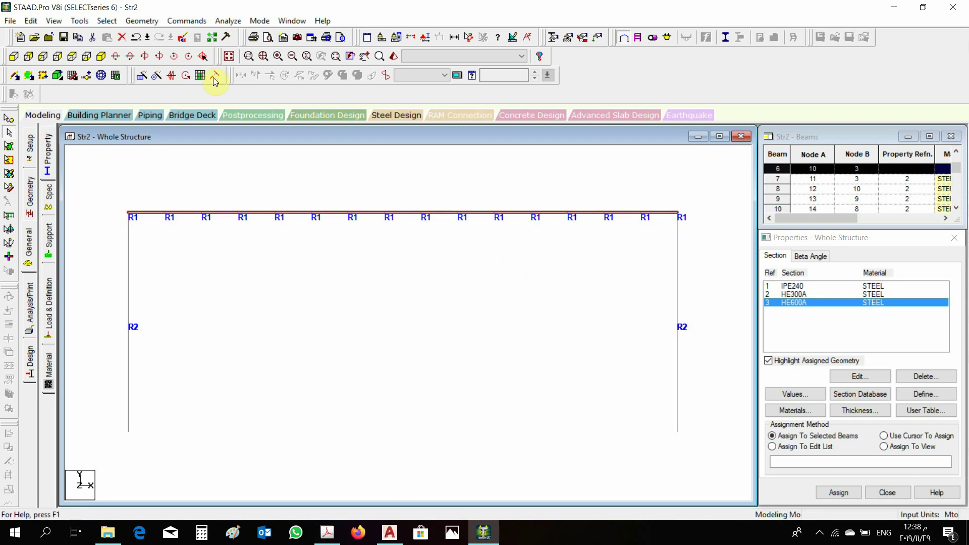
left_click(129, 71)
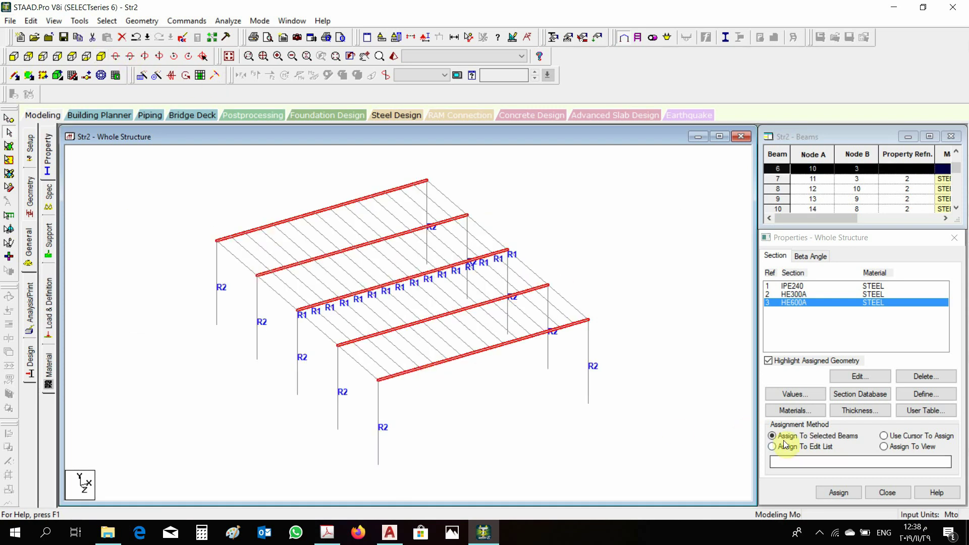
left_click(846, 493)
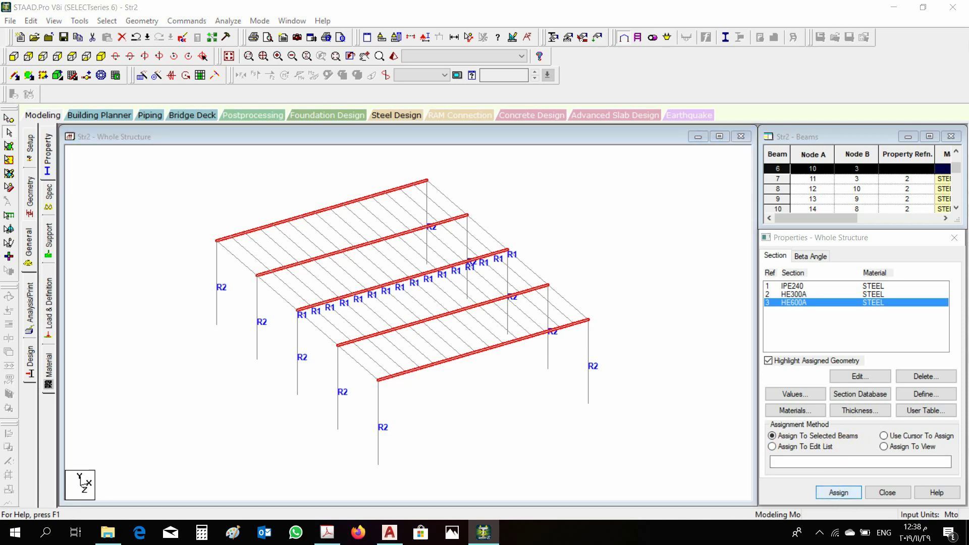
left_click(881, 402)
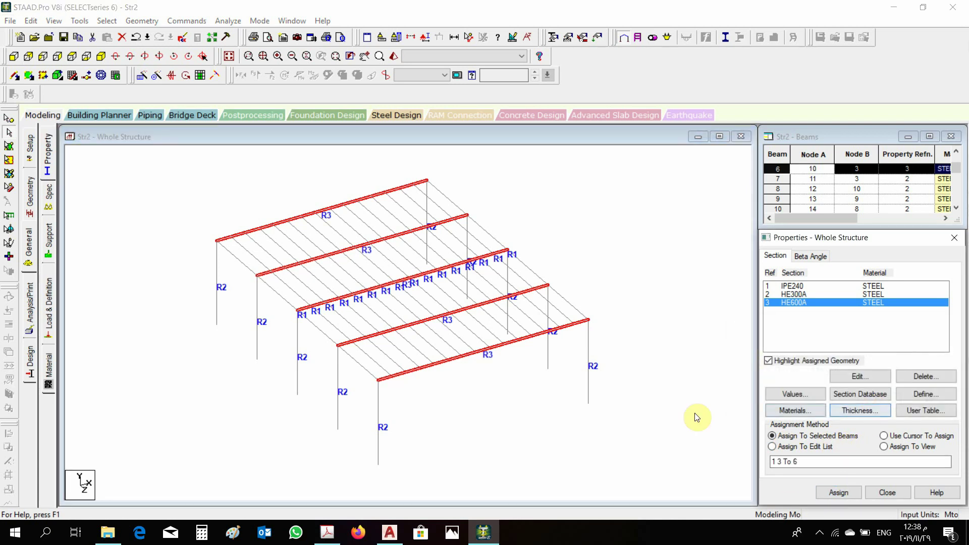
left_click(551, 422)
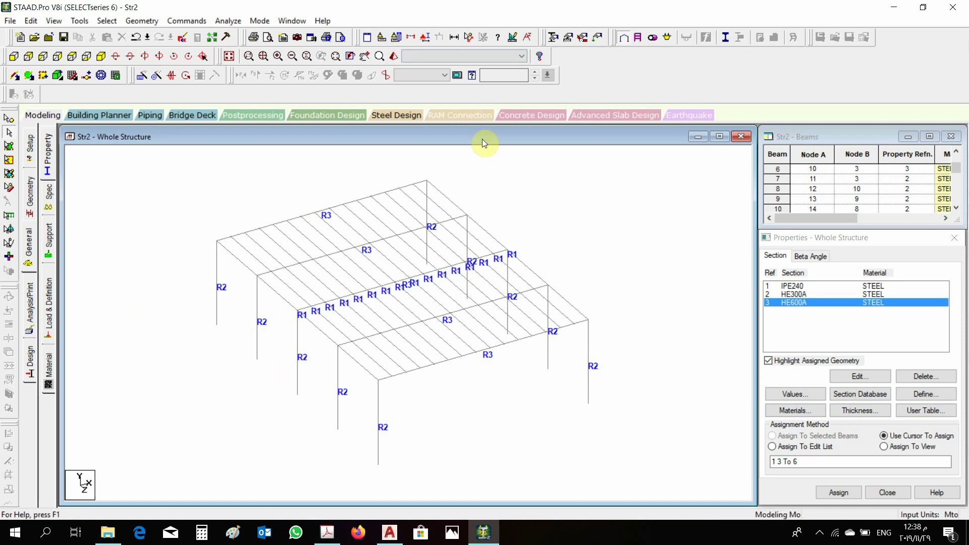
Show the whole structure as a 3D rendering in a maximized view to inspect the assigned sections.
left_click(394, 56)
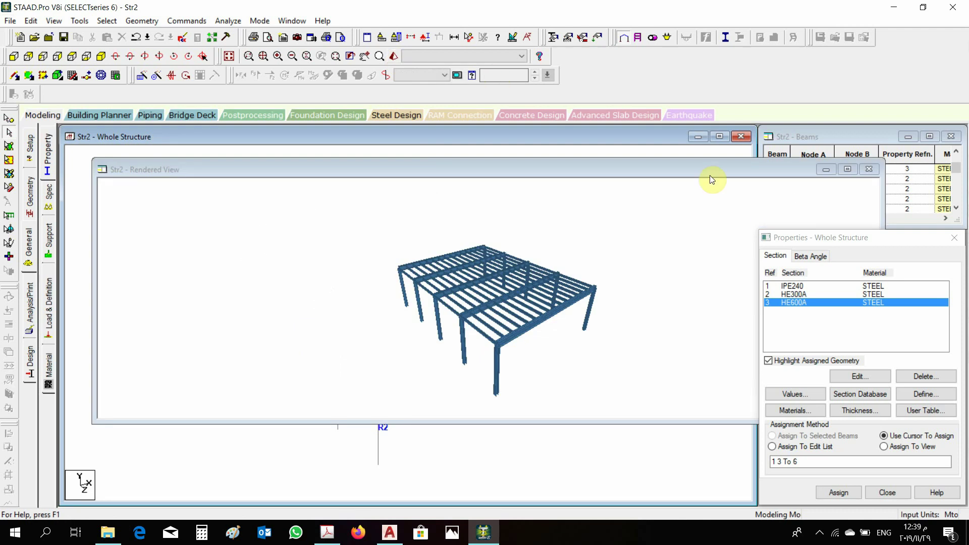
left_click(847, 169)
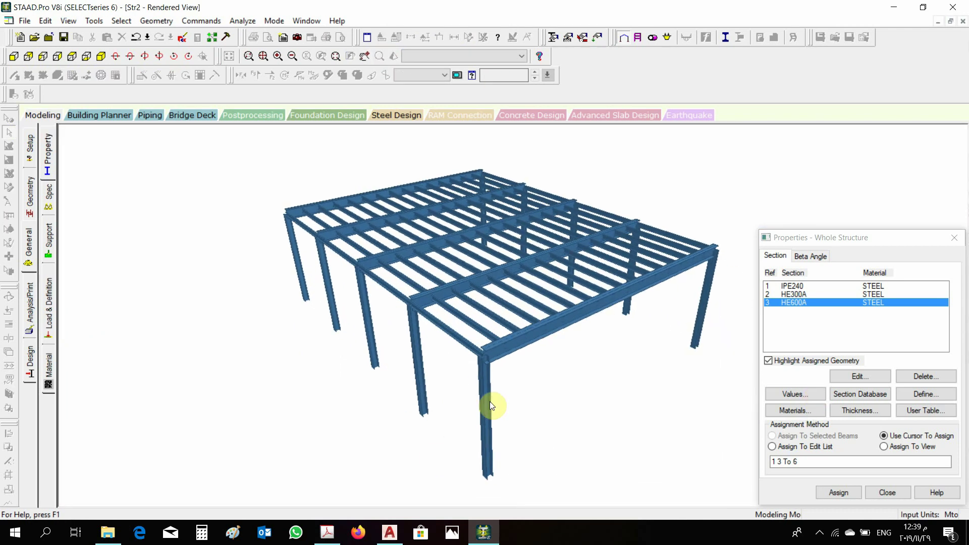
left_click(797, 532)
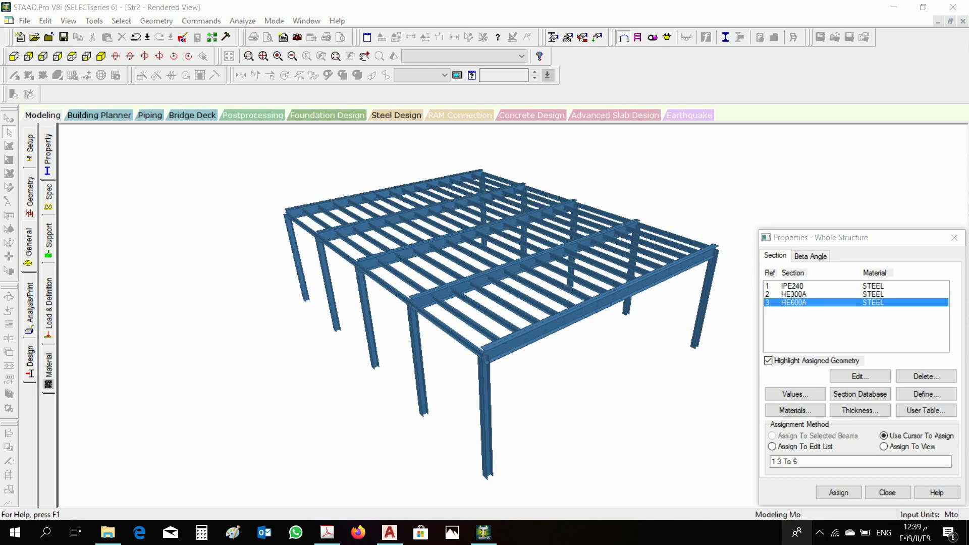
left_click(592, 479)
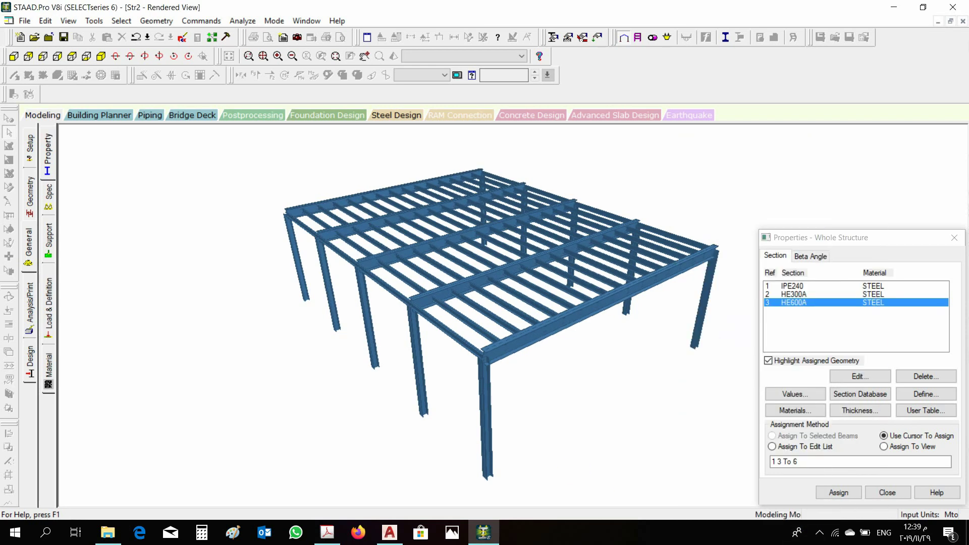
left_click(819, 533)
left_click(735, 480)
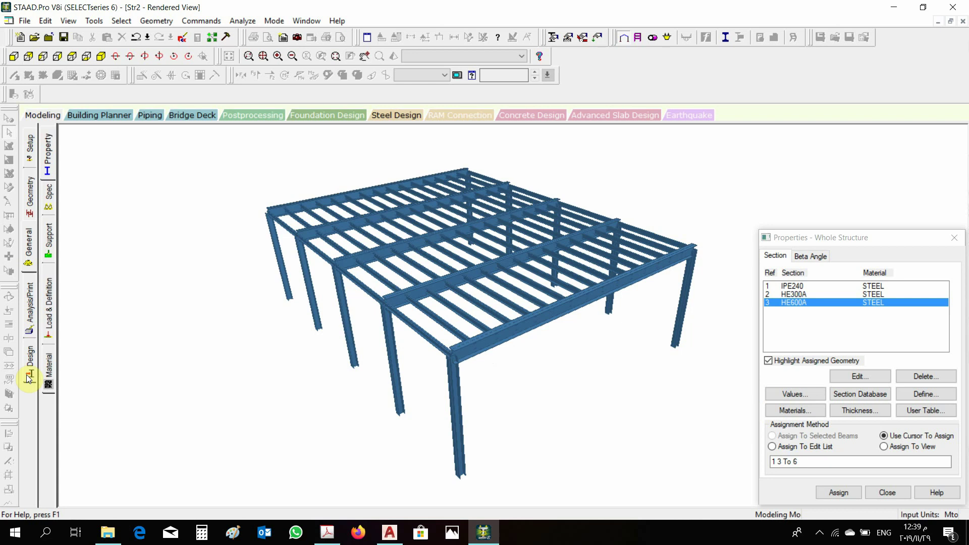
Create a pinned support definition for the structure, restraining FX, FY and FZ.
left_click(57, 202)
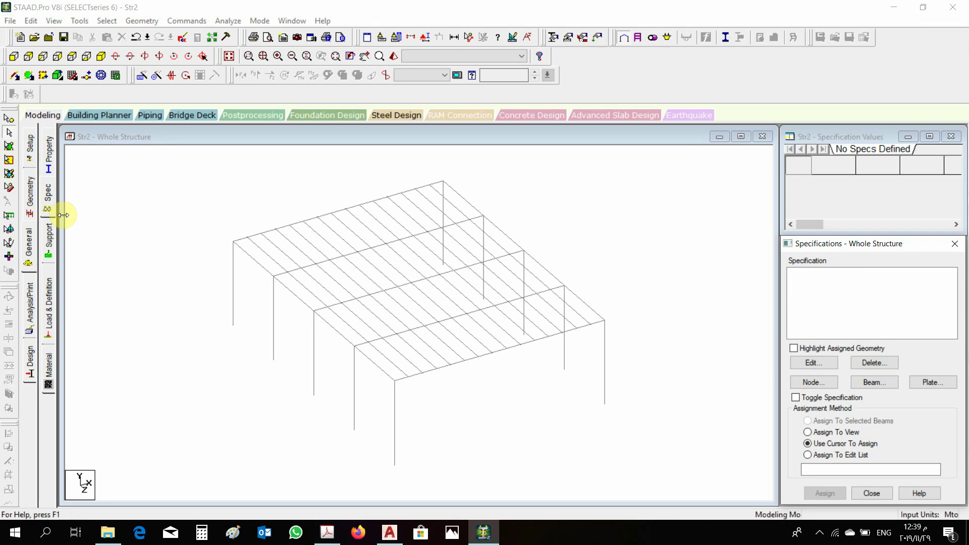
left_click(49, 233)
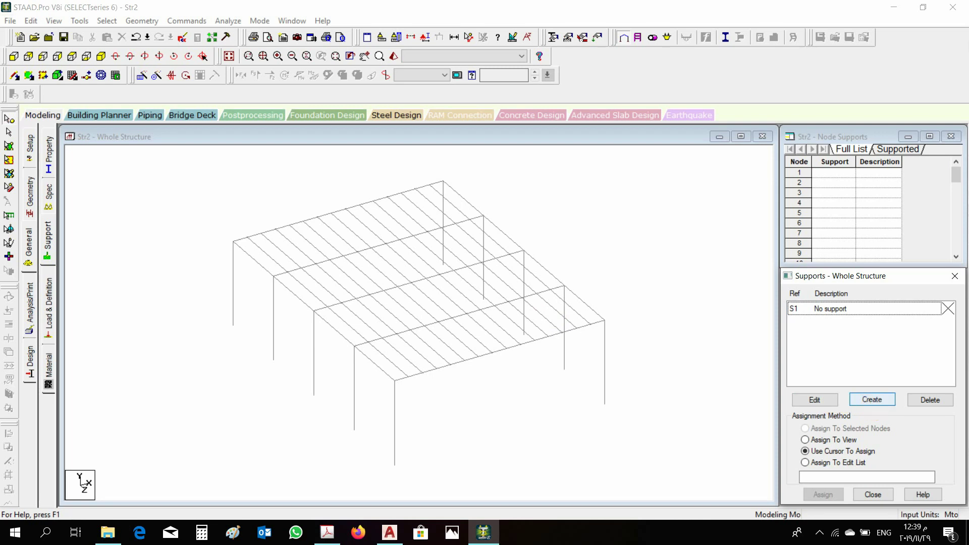
left_click(872, 399)
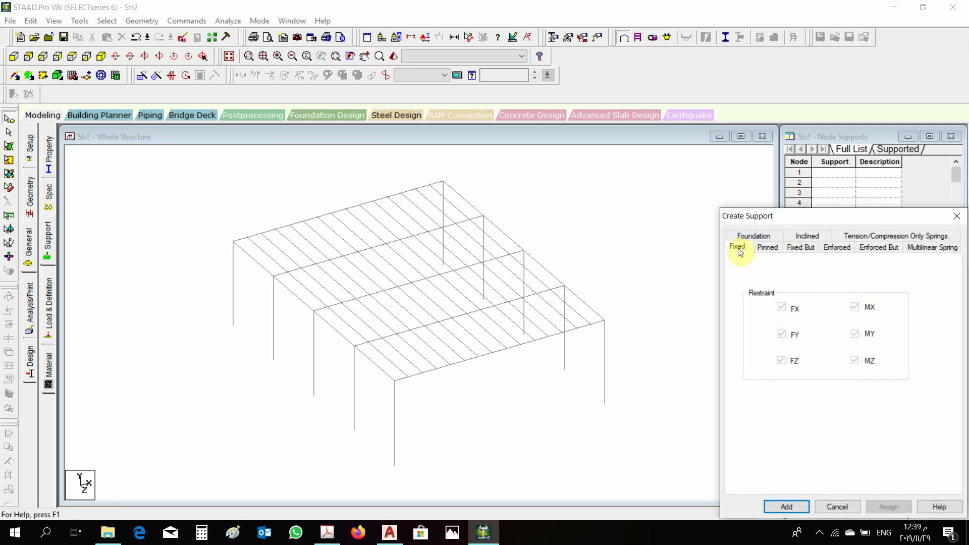
left_click(763, 248)
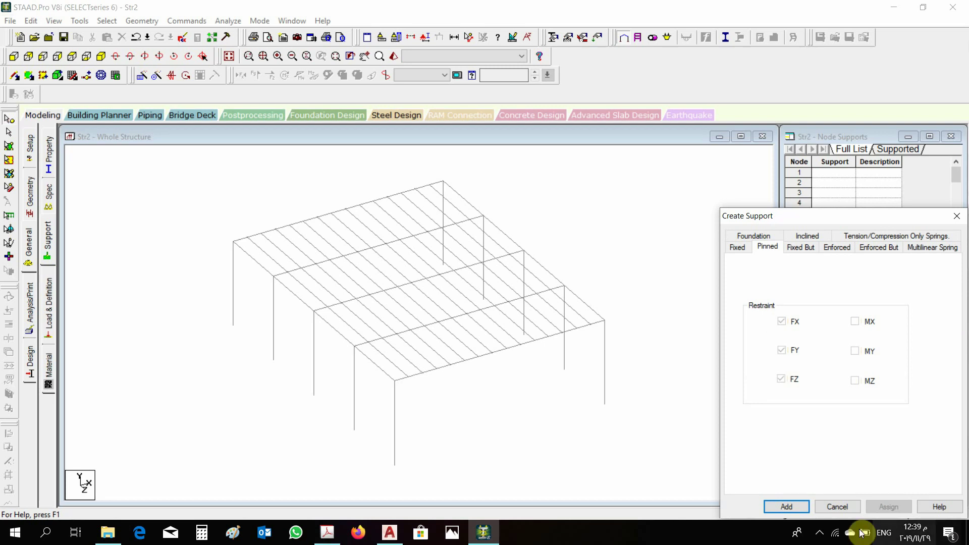
left_click_drag(861, 214, 846, 108)
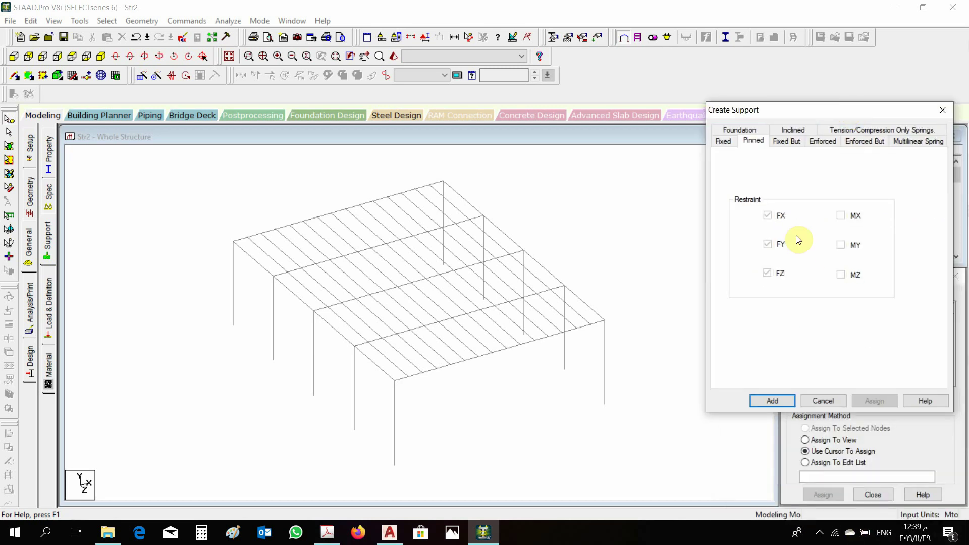
left_click(772, 400)
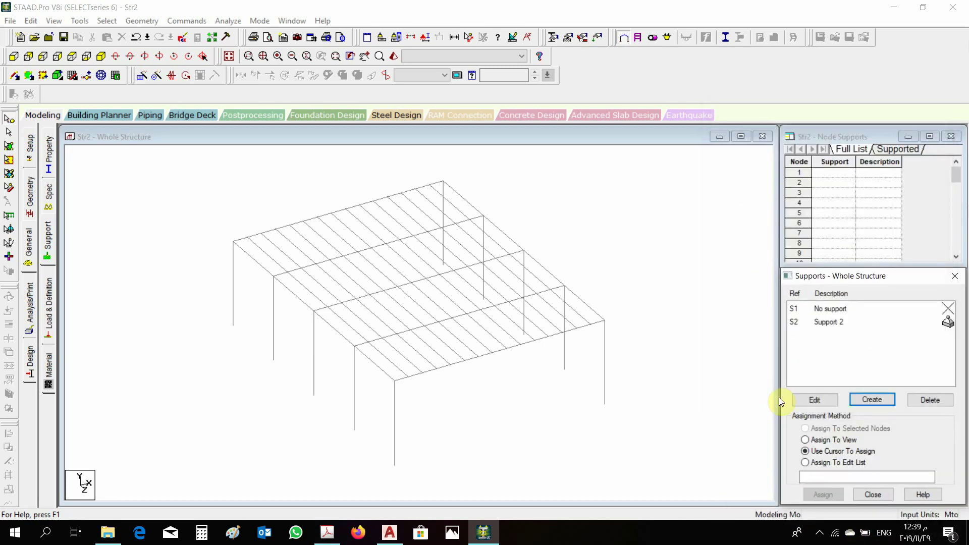
Assign the pinned support to the base nodes of all ten columns and clear the selection.
left_click(796, 323)
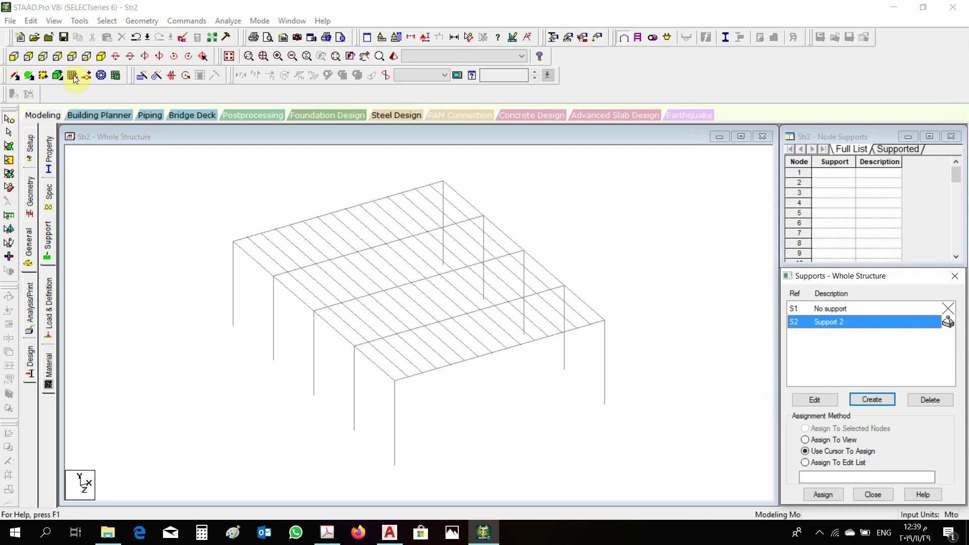
left_click(26, 76)
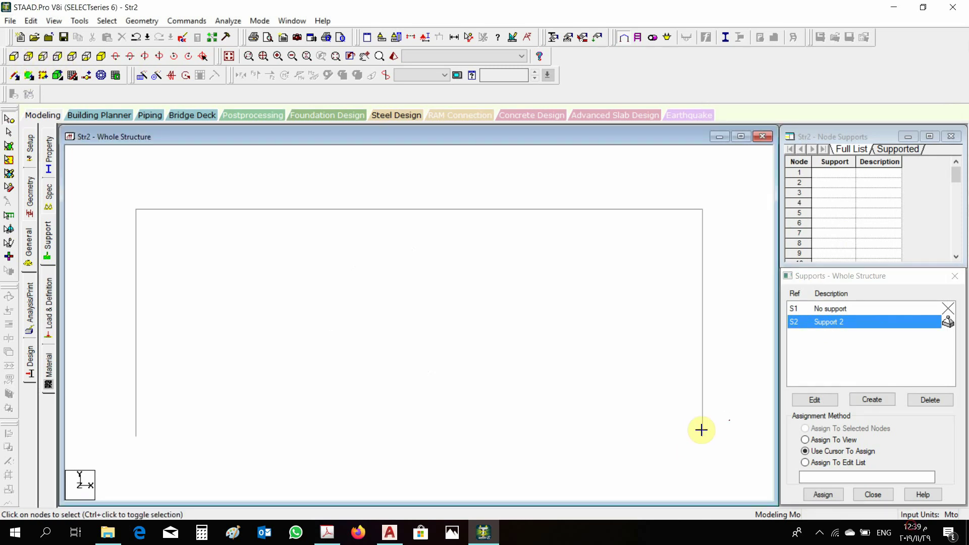
left_click_drag(729, 419, 98, 488)
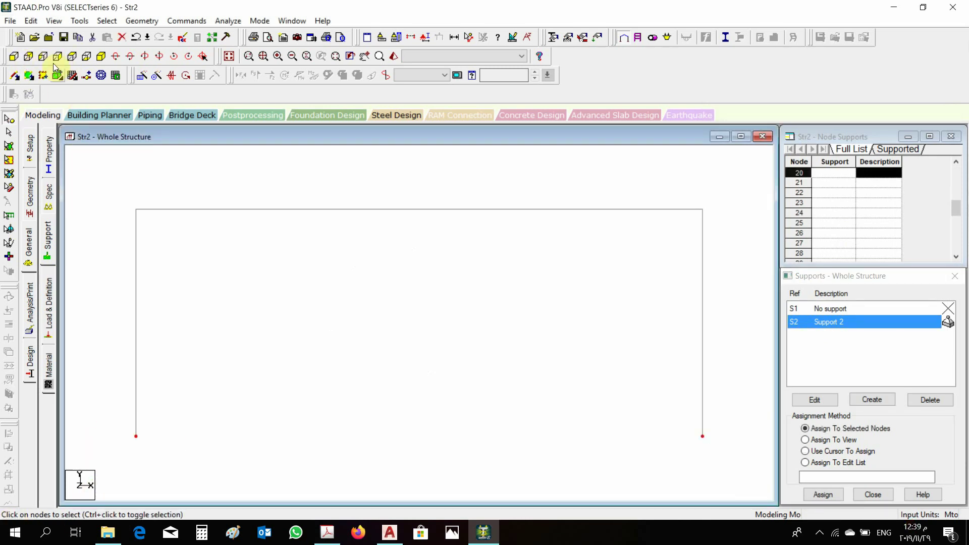
left_click(116, 74)
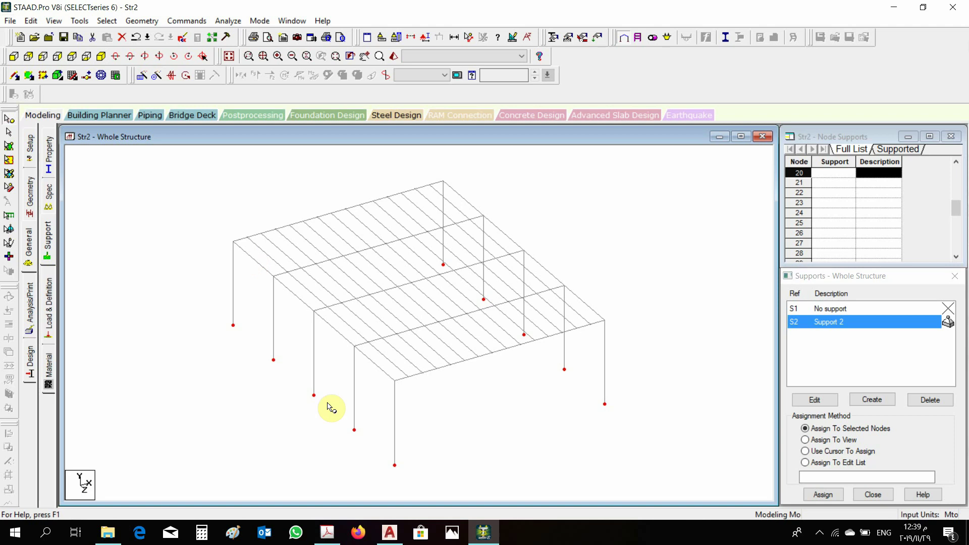
left_click(831, 496)
left_click(873, 423)
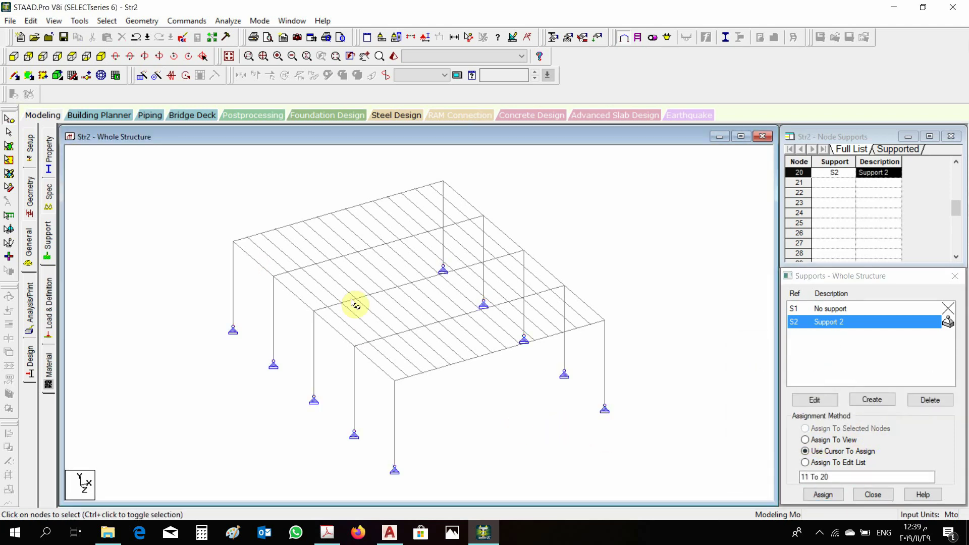
Add primary load case 1 with the Dead loading type and the title DL.
left_click(49, 309)
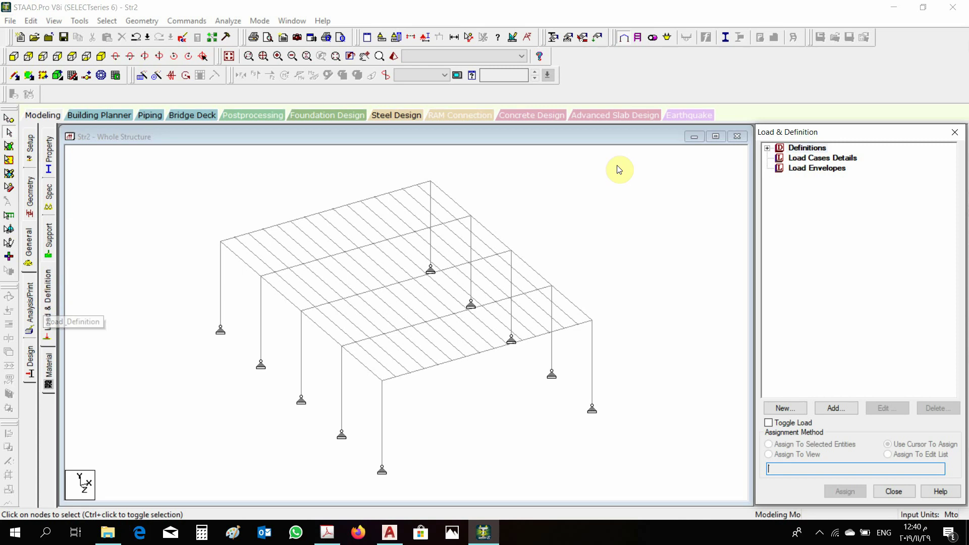
left_click(821, 159)
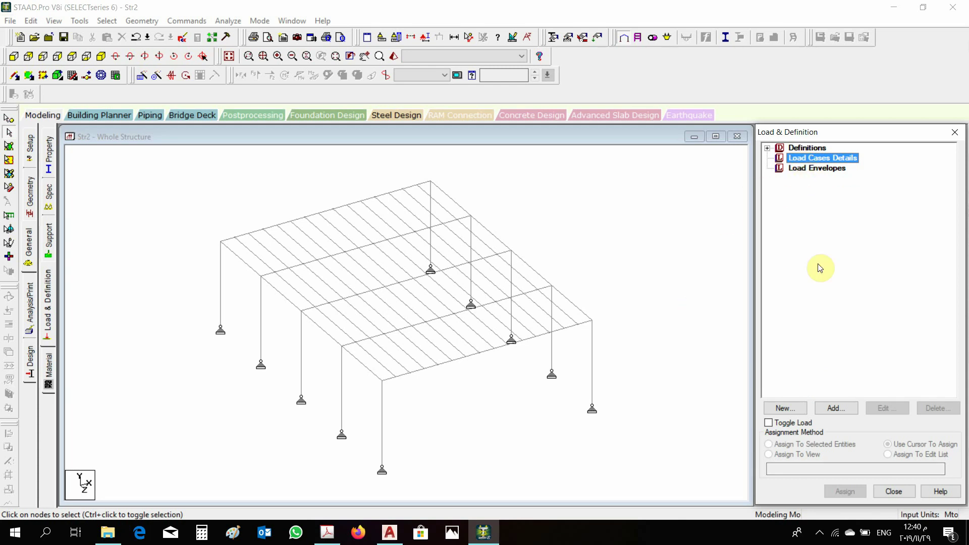
left_click(840, 406)
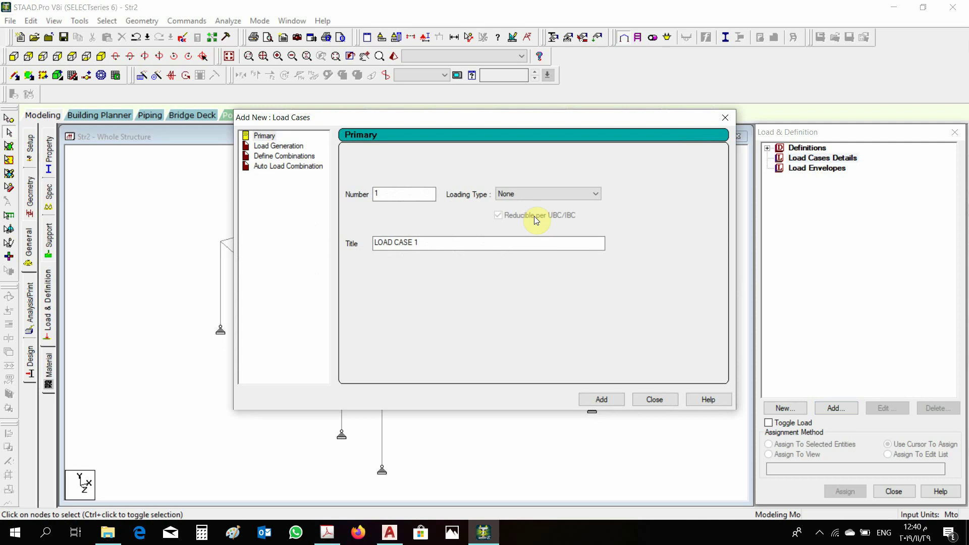
left_click(526, 195)
left_click(522, 207)
key("Tab")
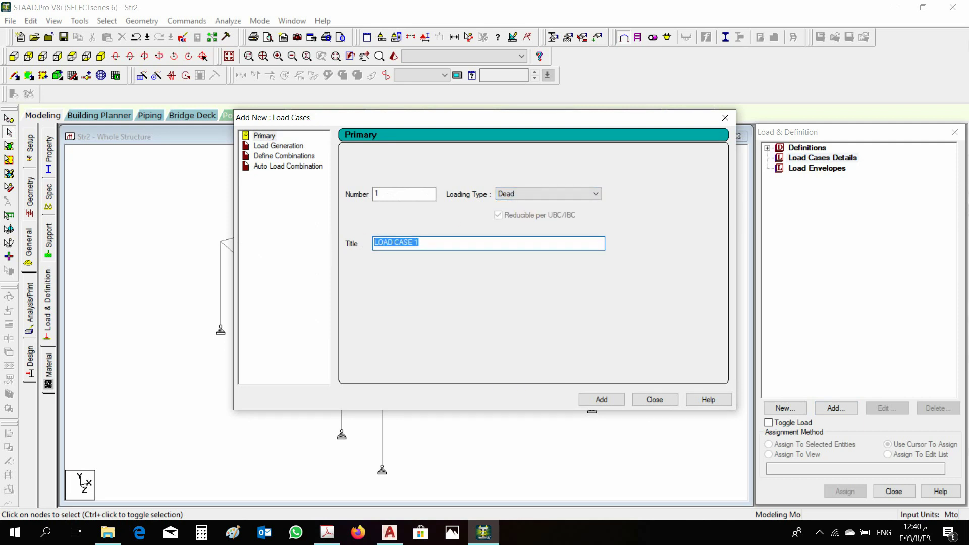
type("DL")
left_click(600, 399)
Set the loading type of load case 2 to Live.
left_click(550, 194)
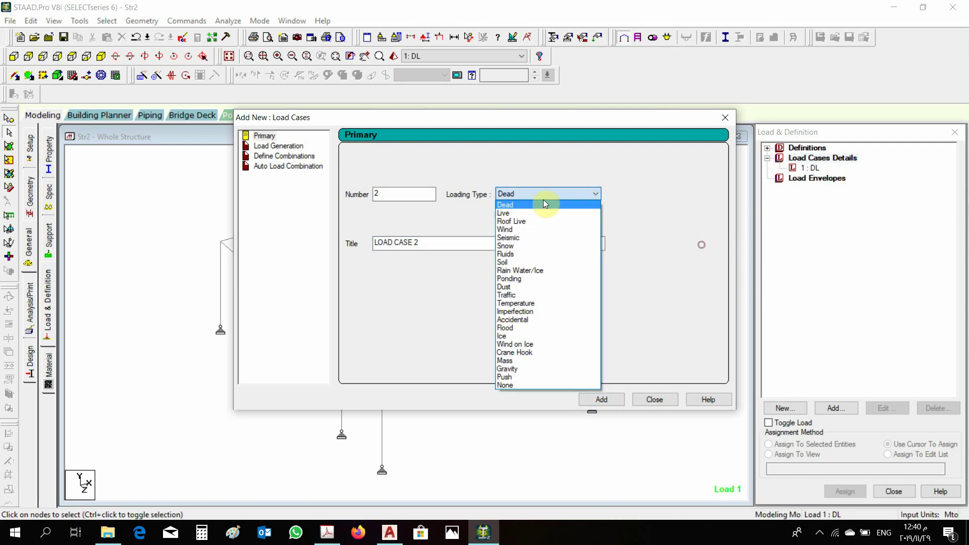
left_click(654, 265)
left_click(435, 244)
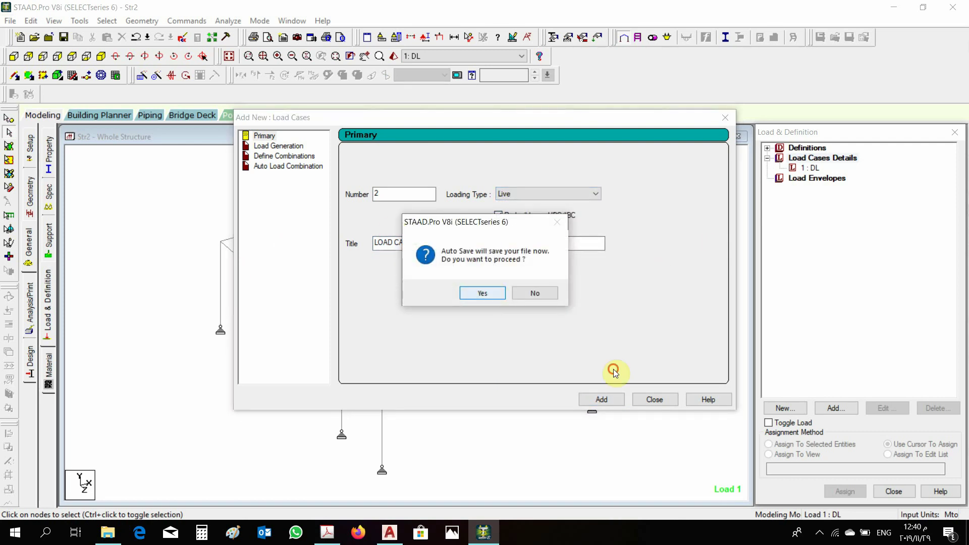
Accept the auto save and save the model as Room-00 in the staad files folder, replacing the existing file.
left_click(482, 293)
left_click(405, 283)
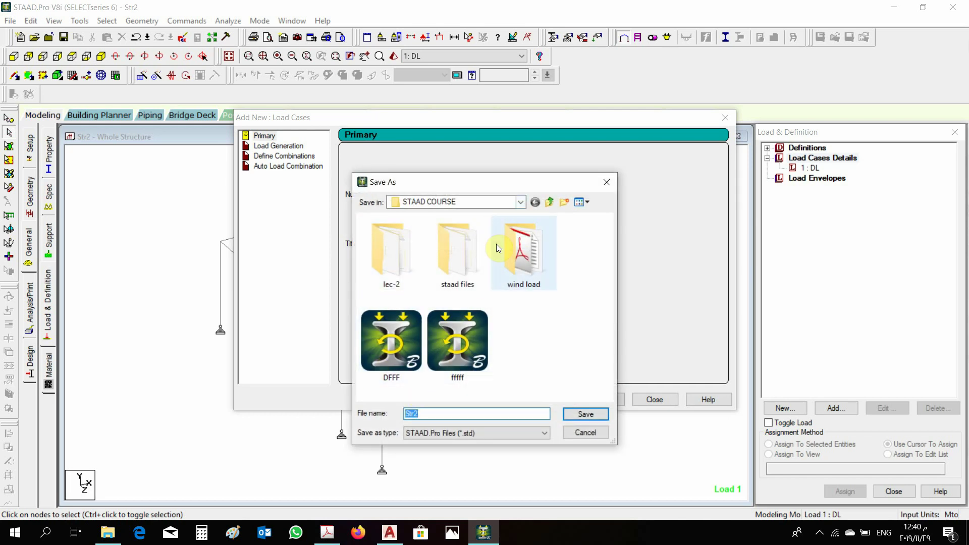
double_click(457, 252)
scroll(431, 335, "down", 5)
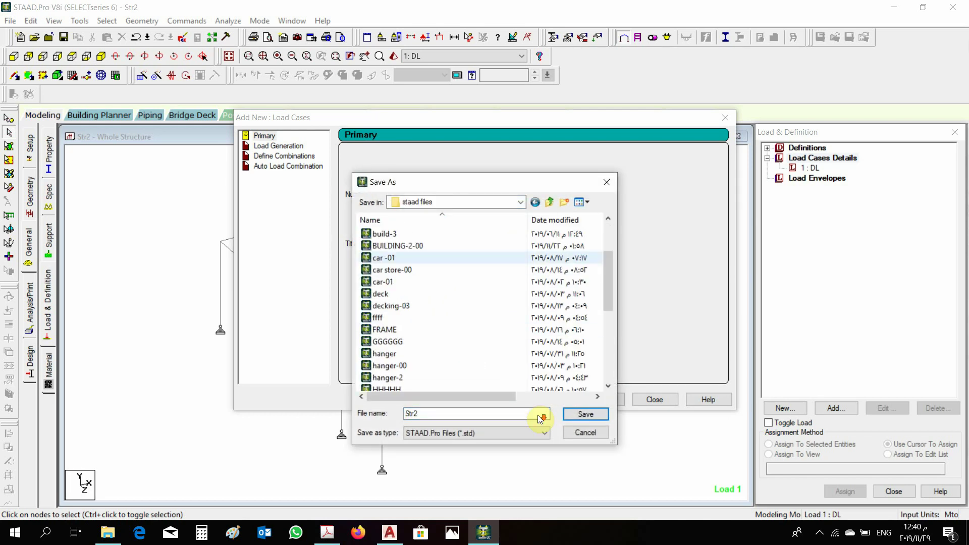
left_click(400, 358)
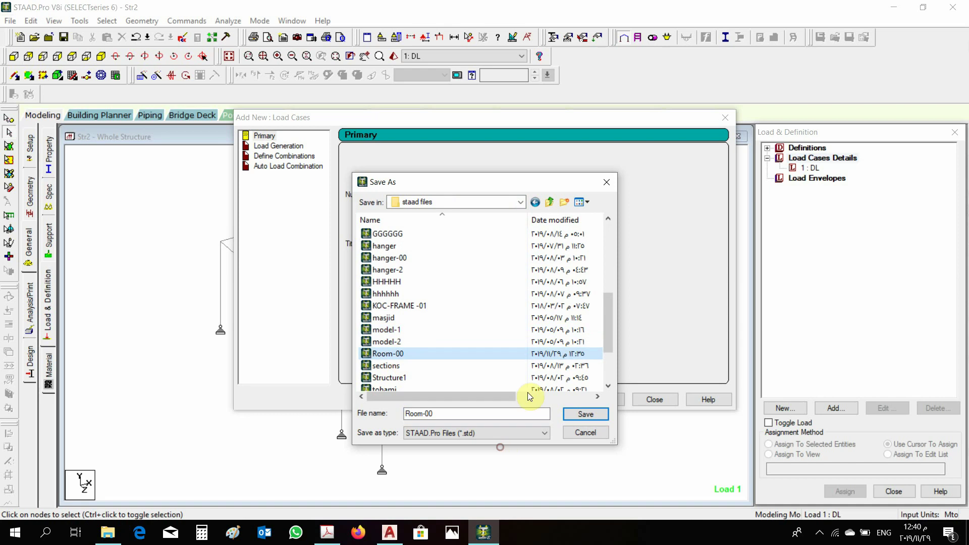
left_click(585, 414)
key("y")
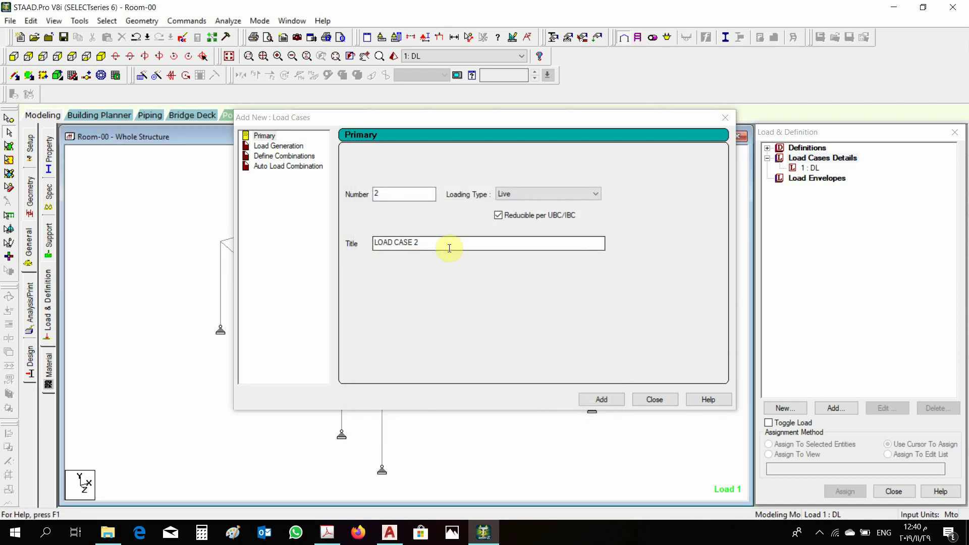
Turn off the UBC/IBC reduction for the live load case, title it LL and add it.
left_click(514, 219)
left_click_drag(456, 249, 338, 244)
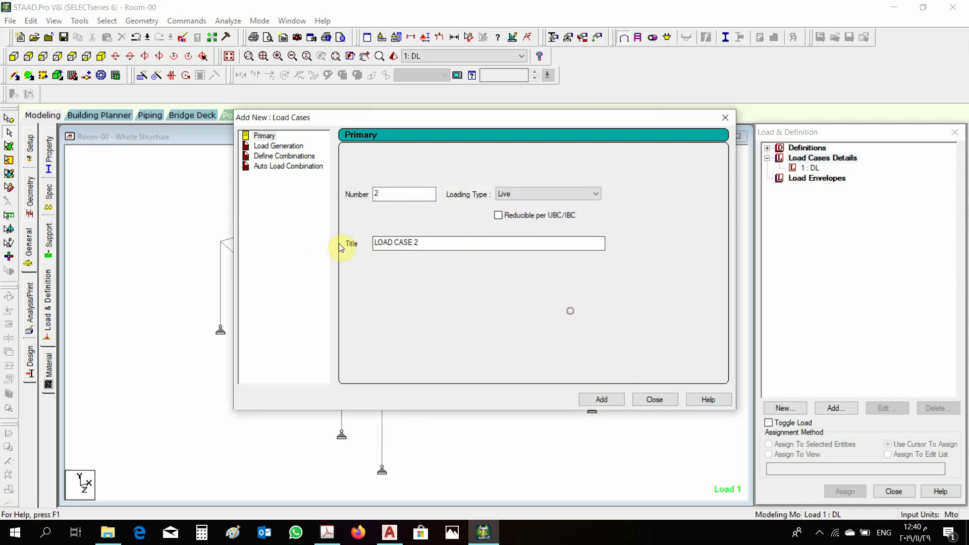
type("LL")
left_click(599, 400)
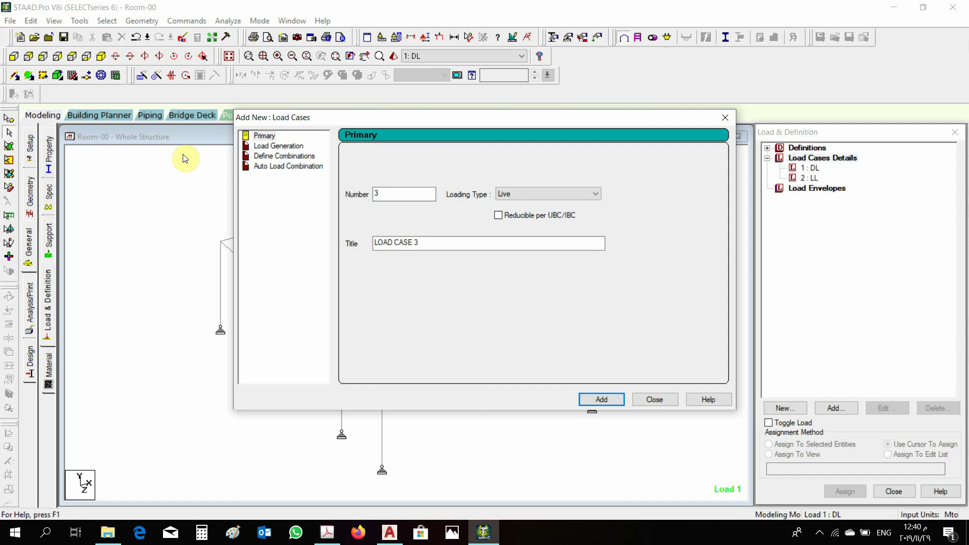
Define normal load combination 3 named DL + LL from load cases 1 and 2 with factor 1 each, and finish adding load cases.
left_click(303, 156)
key("Tab")
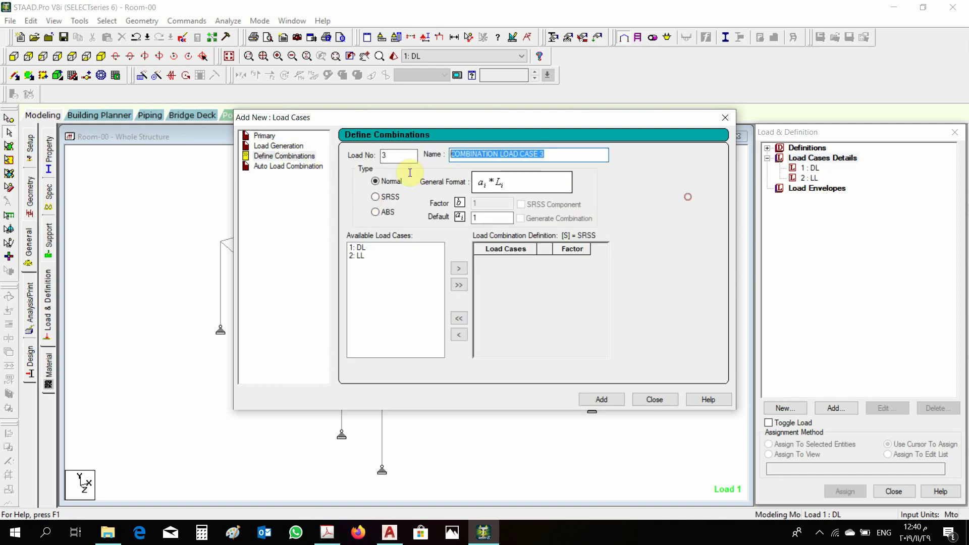
type("DL + LL")
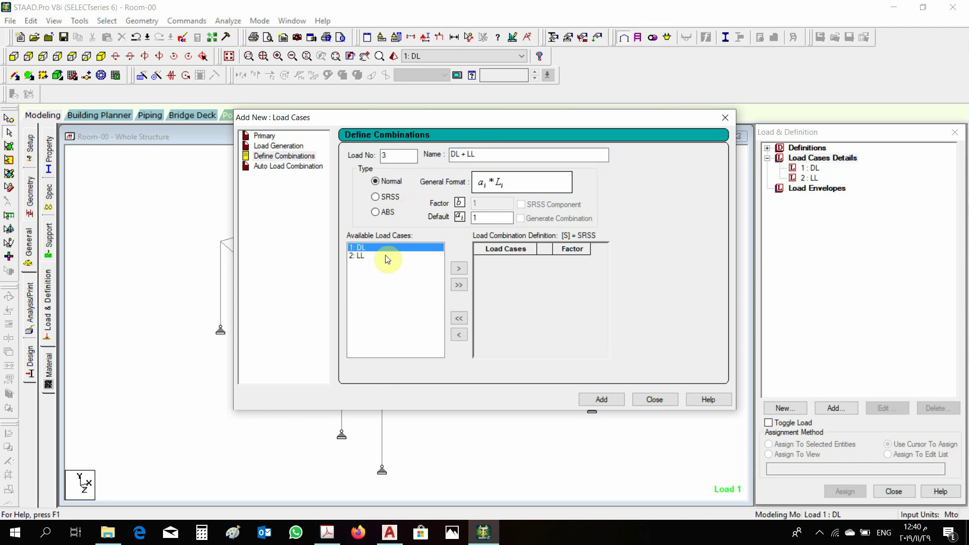
left_click(455, 321)
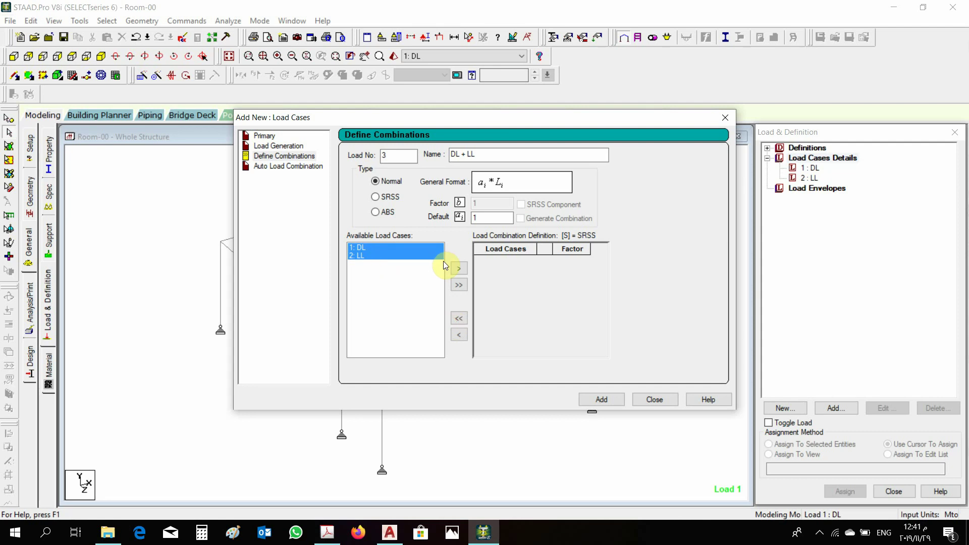
left_click(459, 269)
left_click(602, 400)
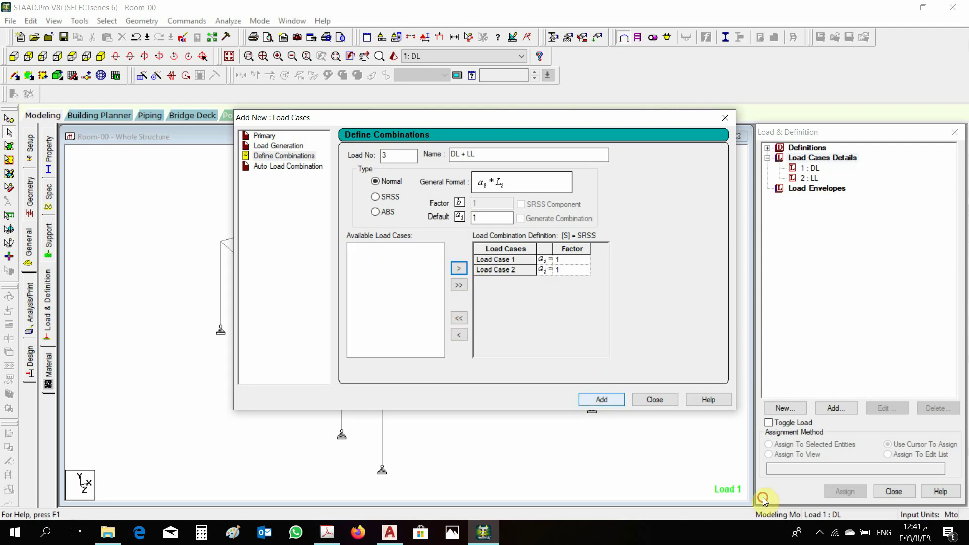
left_click(654, 400)
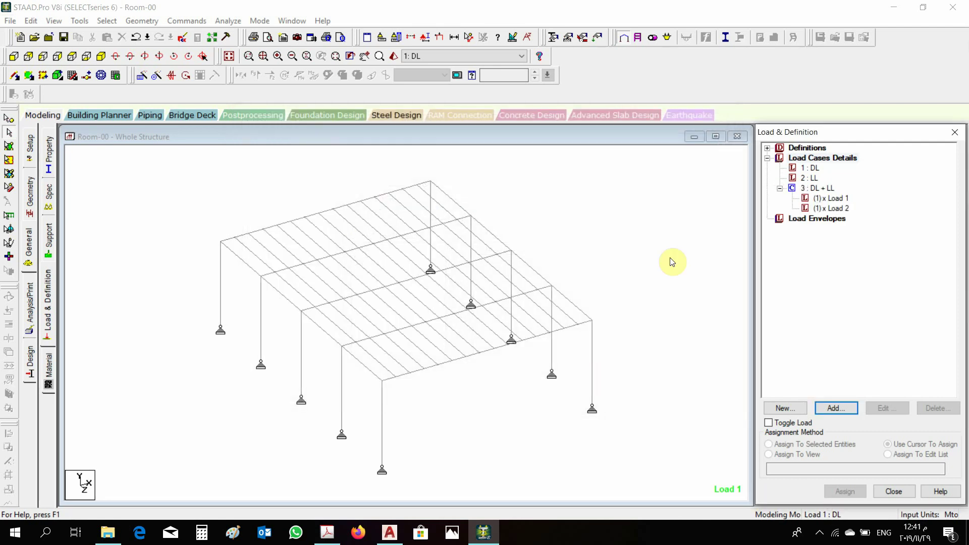
Add a selfweight load in the Y direction with factor -1 to the DL load case.
left_click(807, 168)
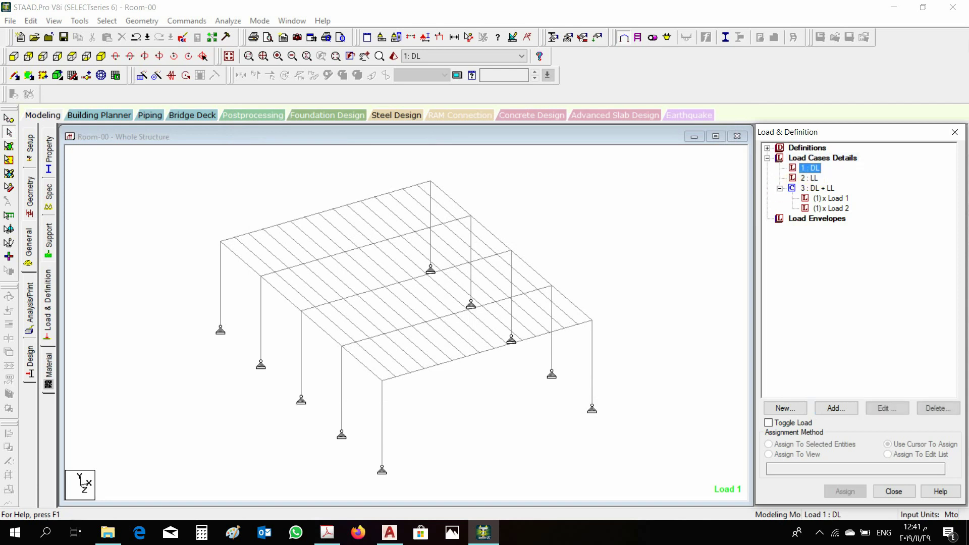
left_click(836, 407)
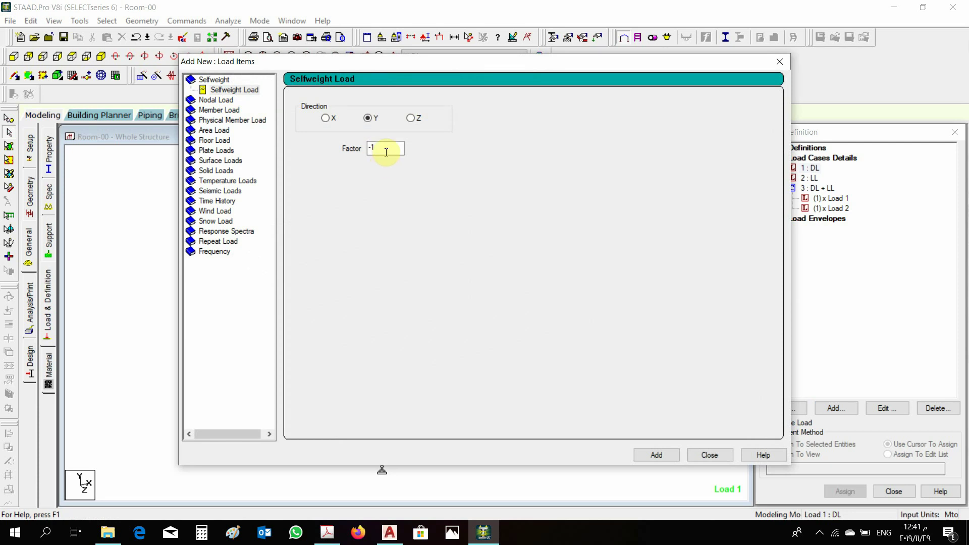
left_click(665, 454)
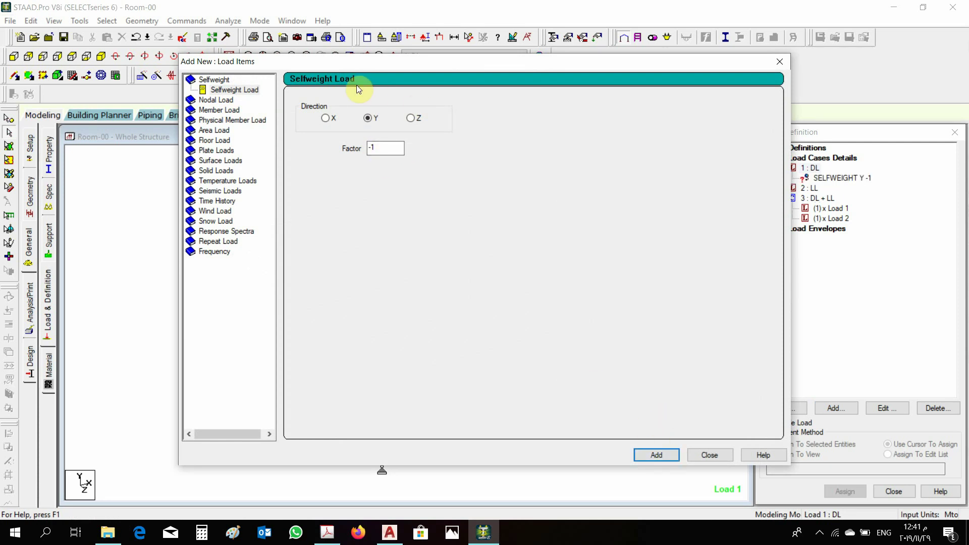
left_click(218, 110)
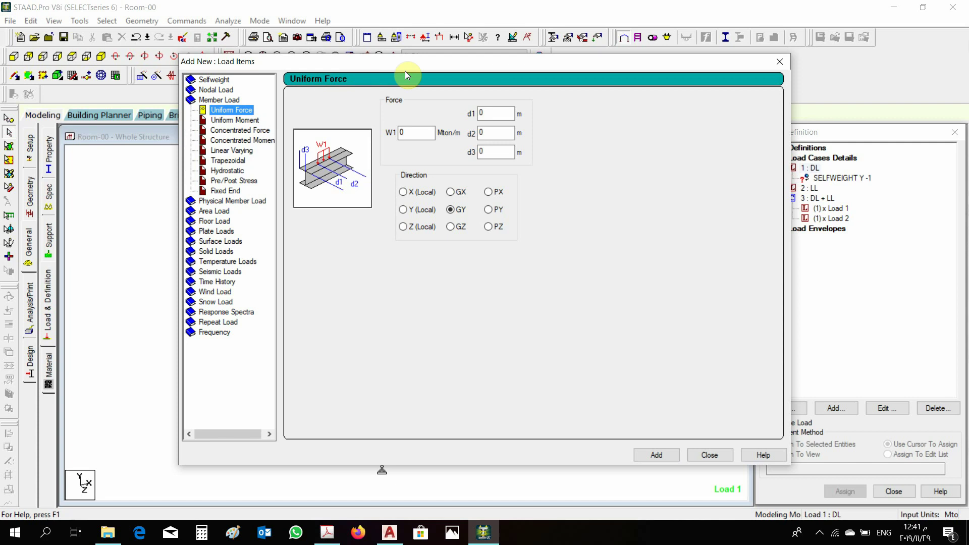
left_click_drag(405, 65, 353, 79)
left_click(728, 76)
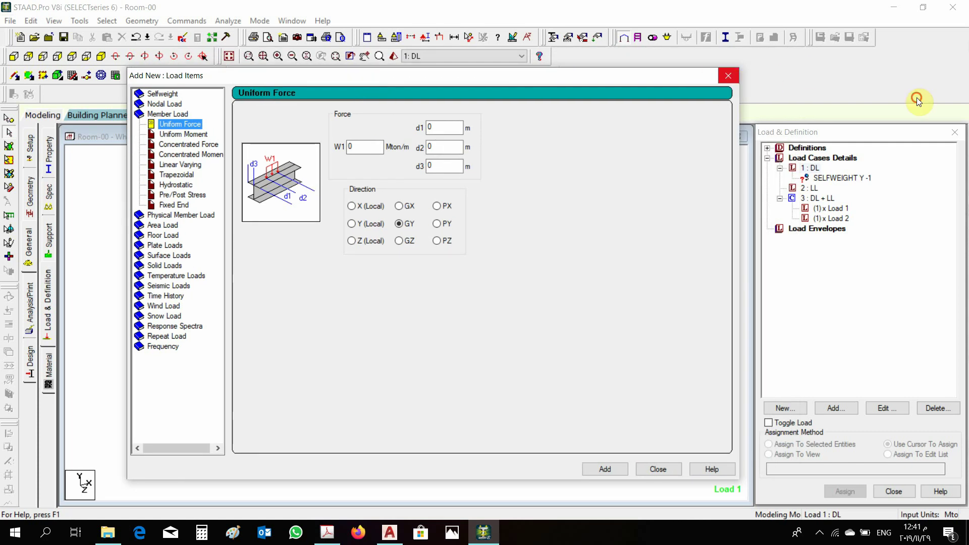
middle_click_drag(701, 297, 520, 257)
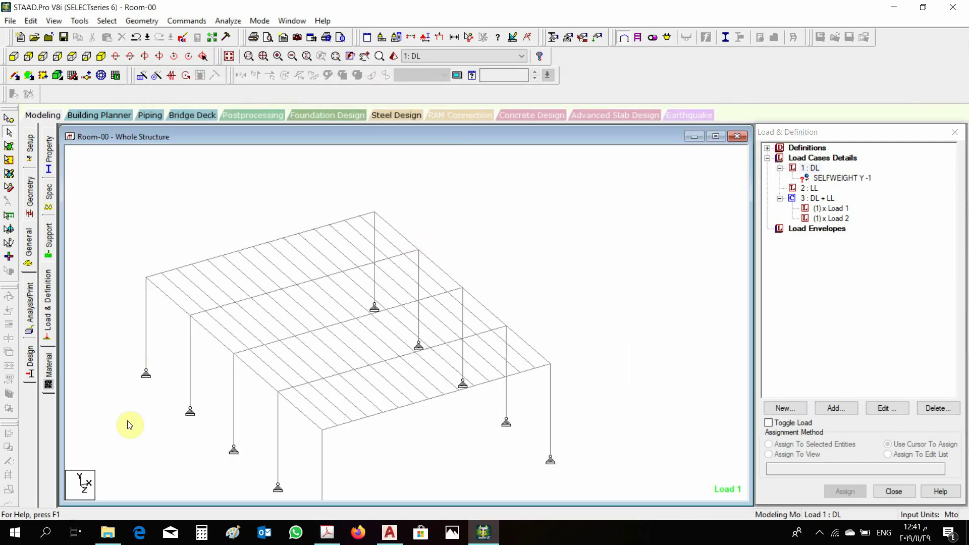
middle_click_drag(666, 383, 682, 380)
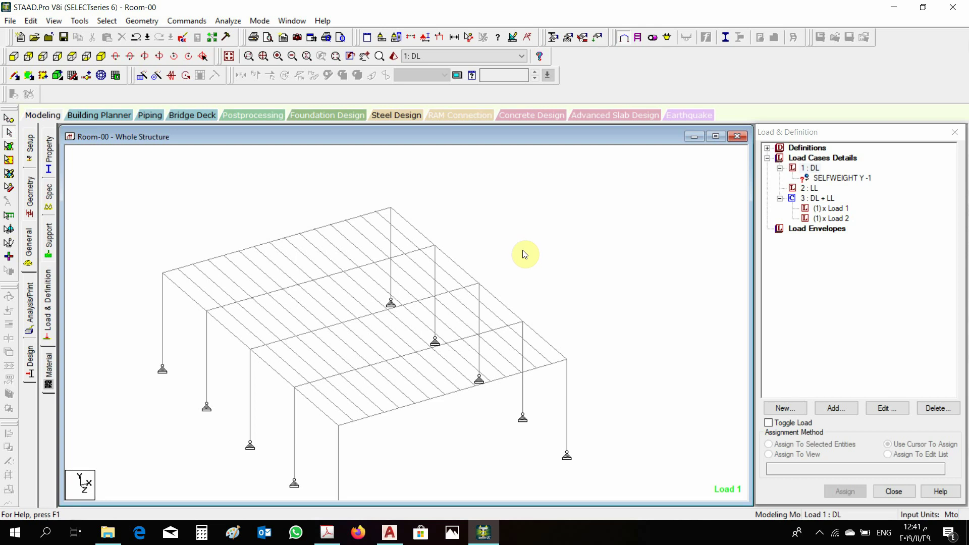
Add a uniform member force of -0.250 Mton/m in the GY direction to the DL load case.
left_click(811, 170)
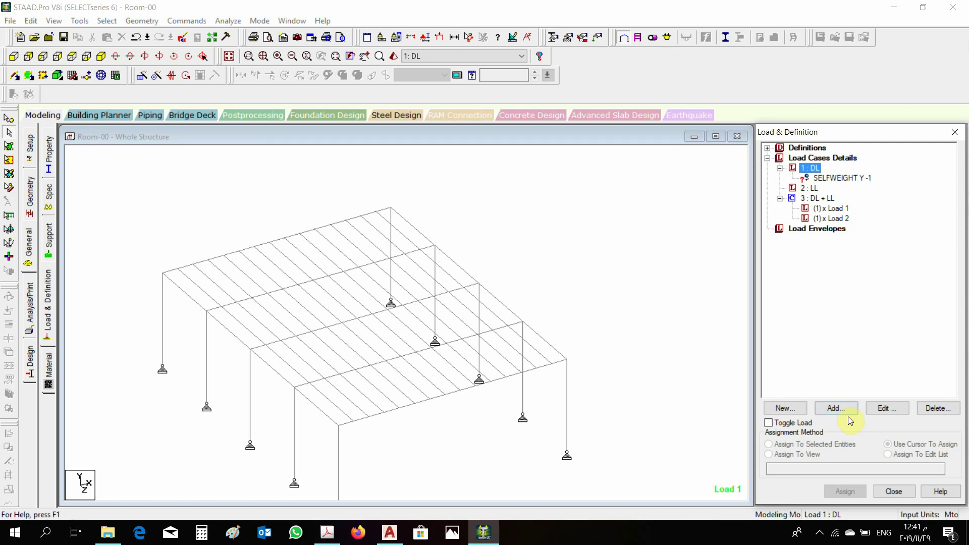
left_click(833, 408)
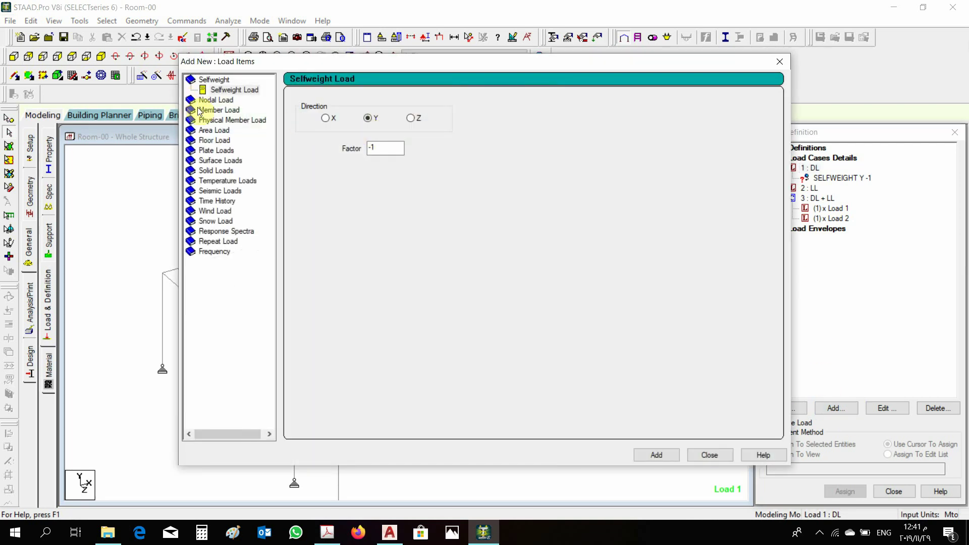
left_click(219, 110)
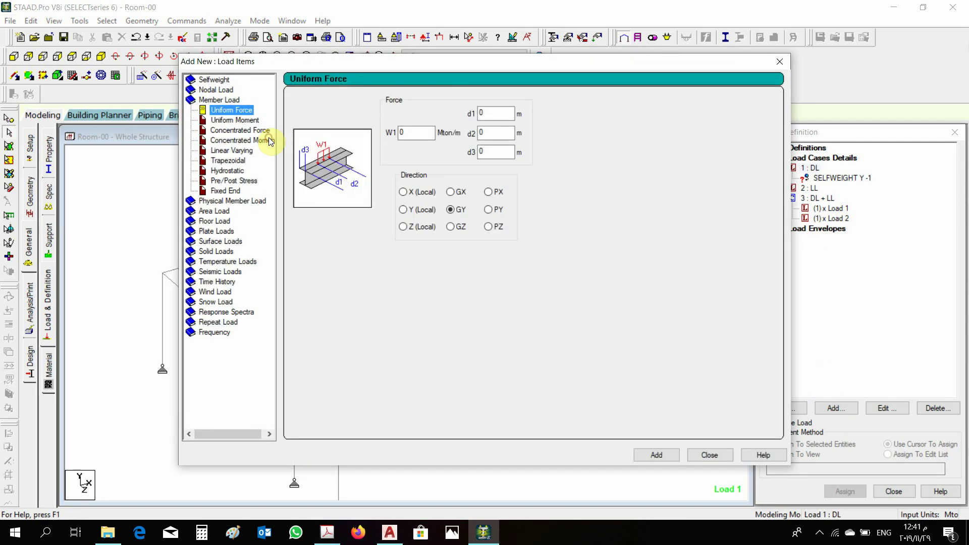
left_click(407, 133)
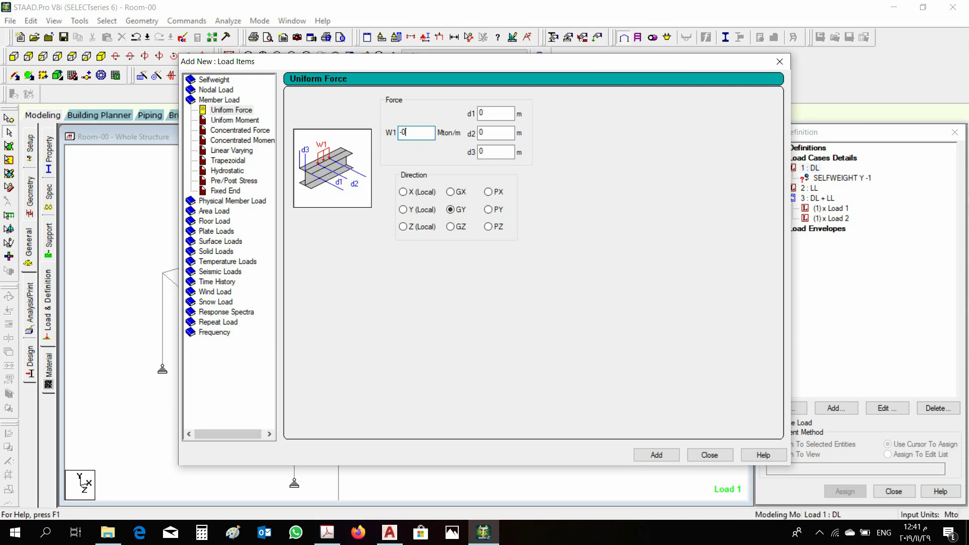
left_click(410, 133)
left_click(656, 453)
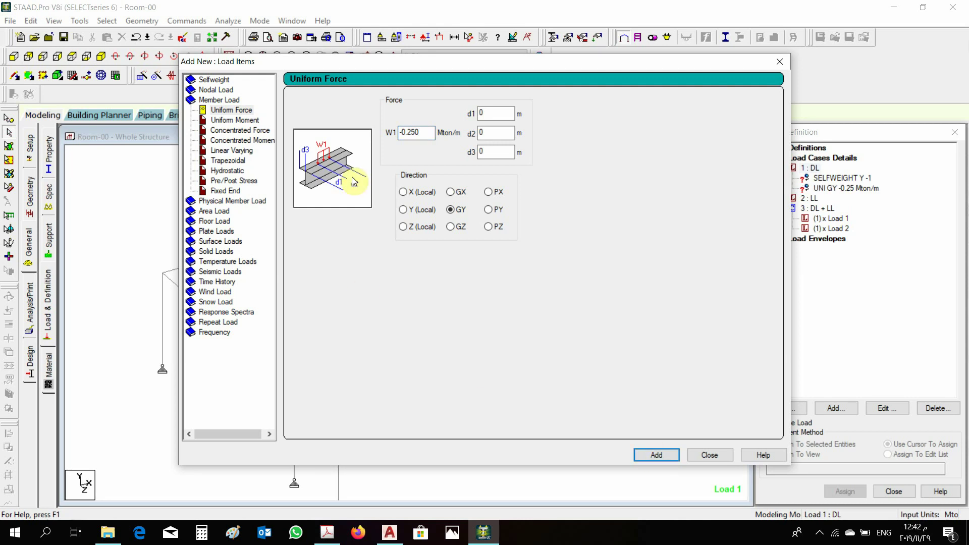
Add a second uniform member force of -0.150 Mton/m in GY to the DL load case and finish adding items.
left_click(420, 138)
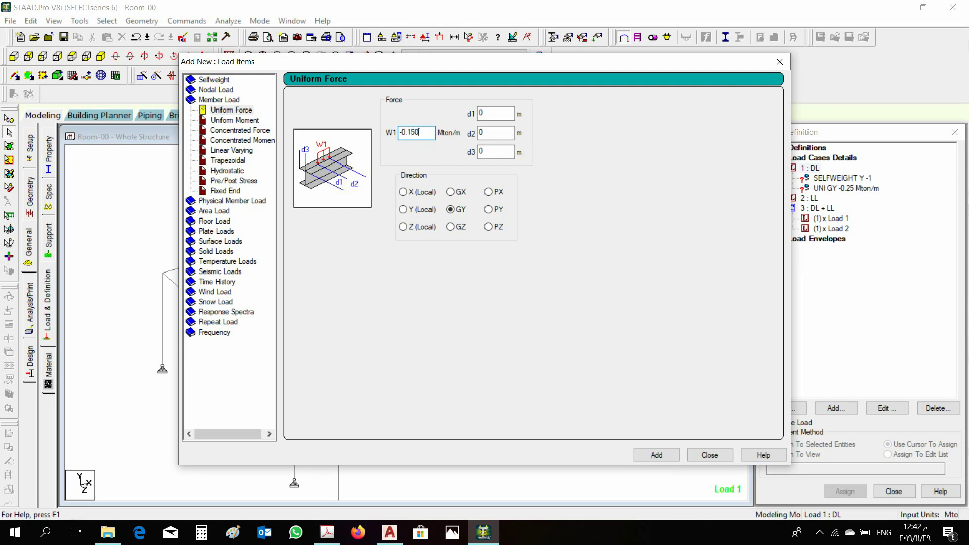
left_click(656, 455)
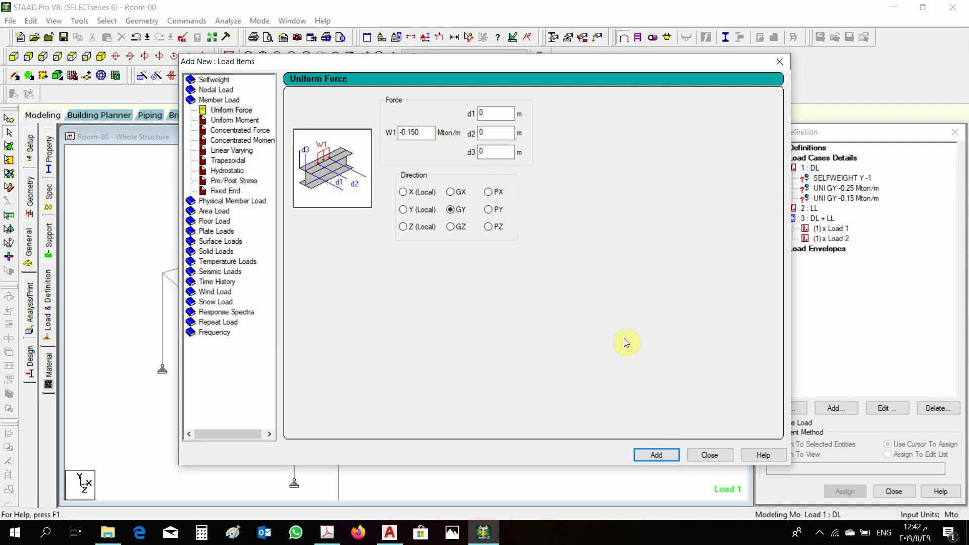
left_click(704, 455)
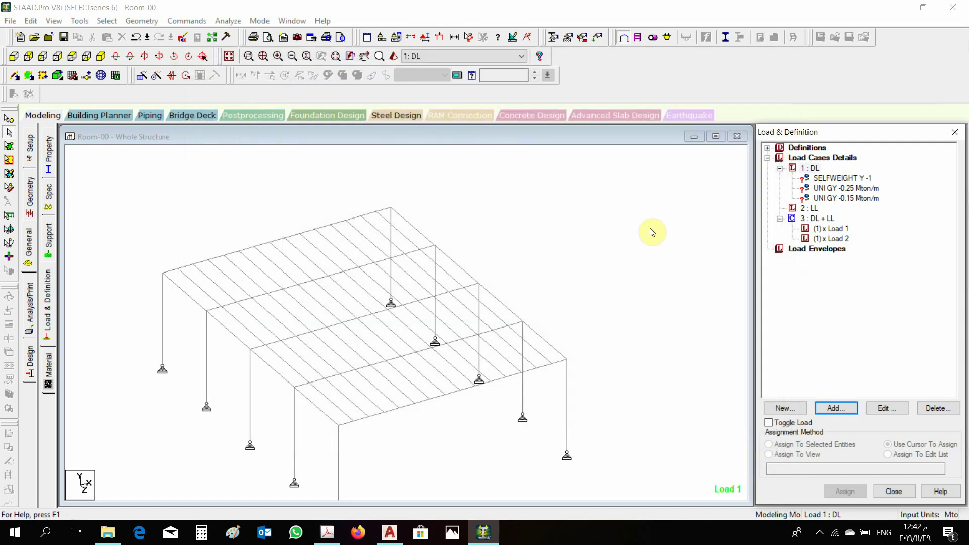
Add a uniform member force of -0.250 Mton/m in the GY direction to the LL load case.
left_click(813, 209)
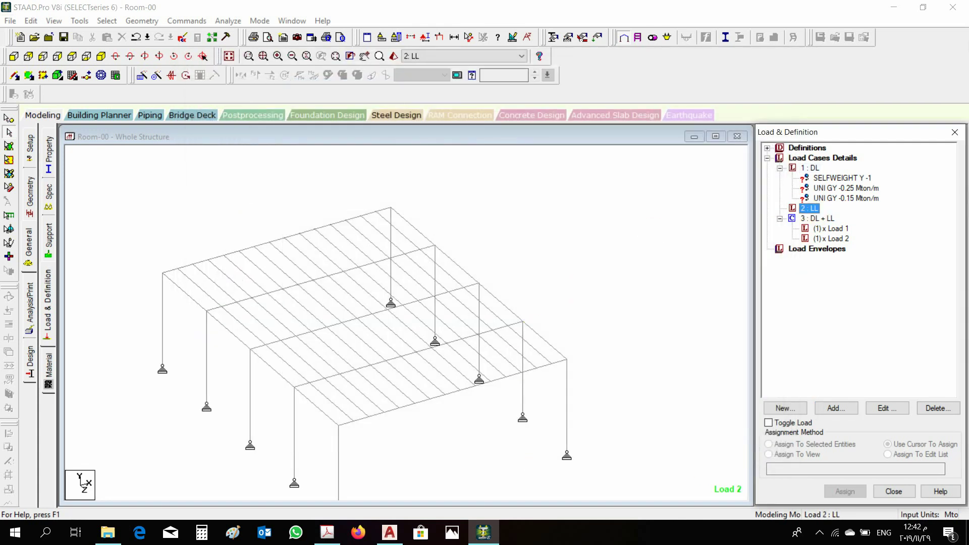
left_click(842, 412)
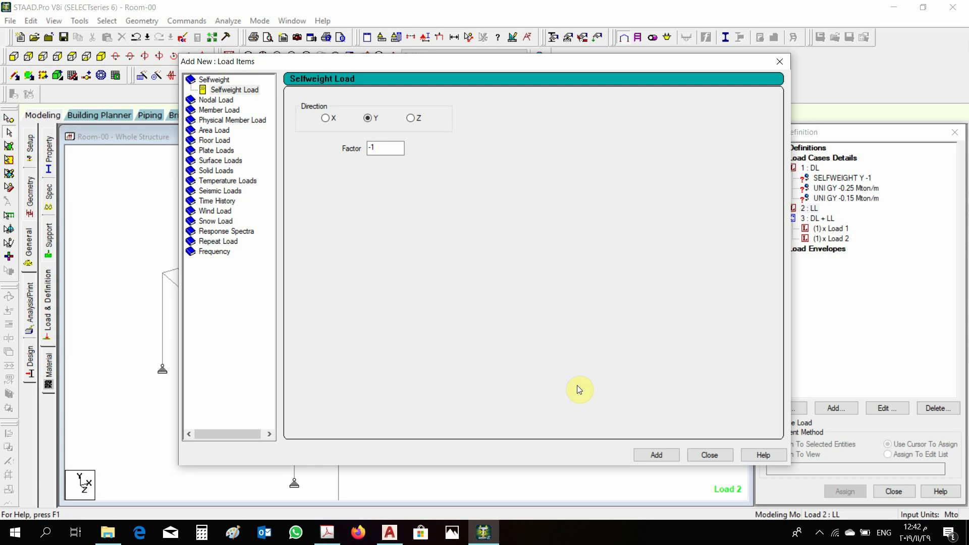
left_click(230, 110)
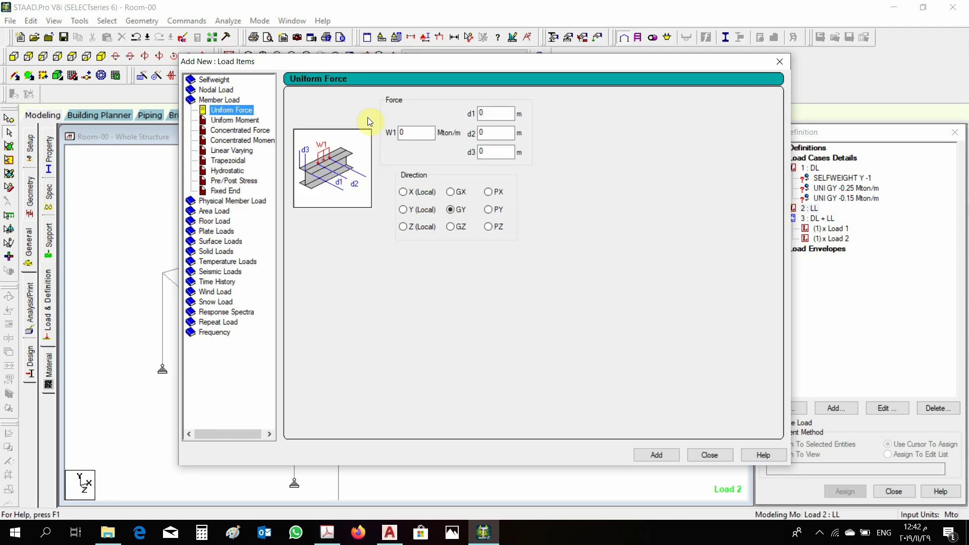
double_click(416, 133)
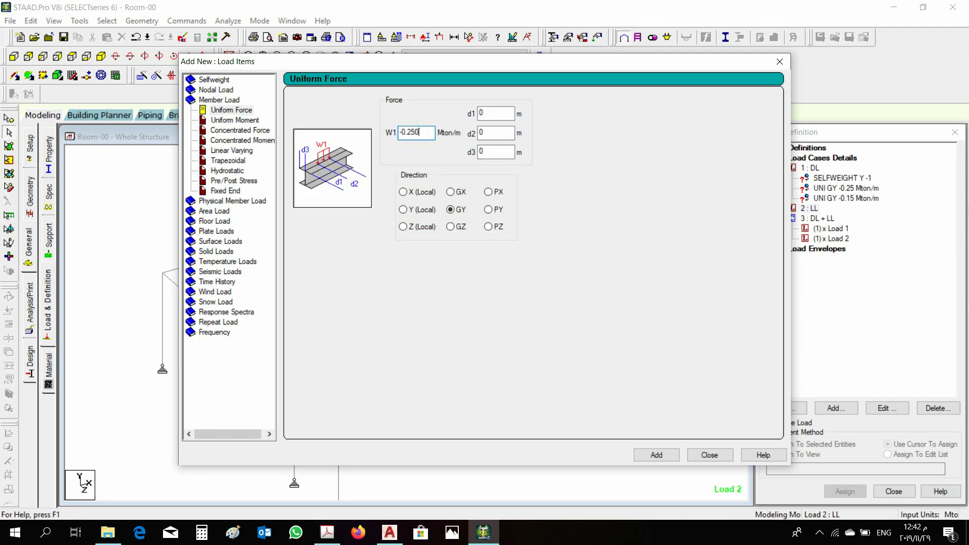
left_click(677, 455)
left_click(709, 455)
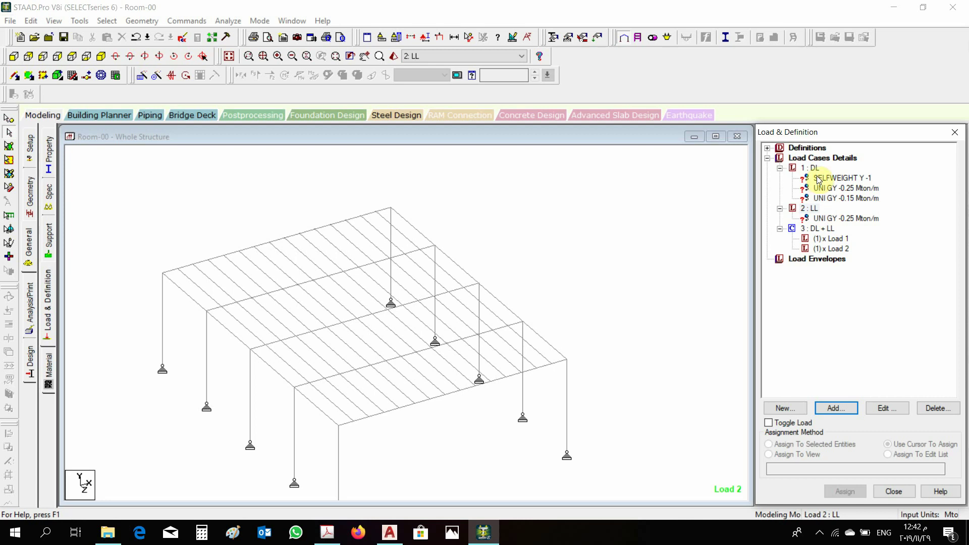
Select all roof beams that use the IPE240 section through the section properties.
left_click(447, 276)
left_click_drag(447, 276, 457, 260)
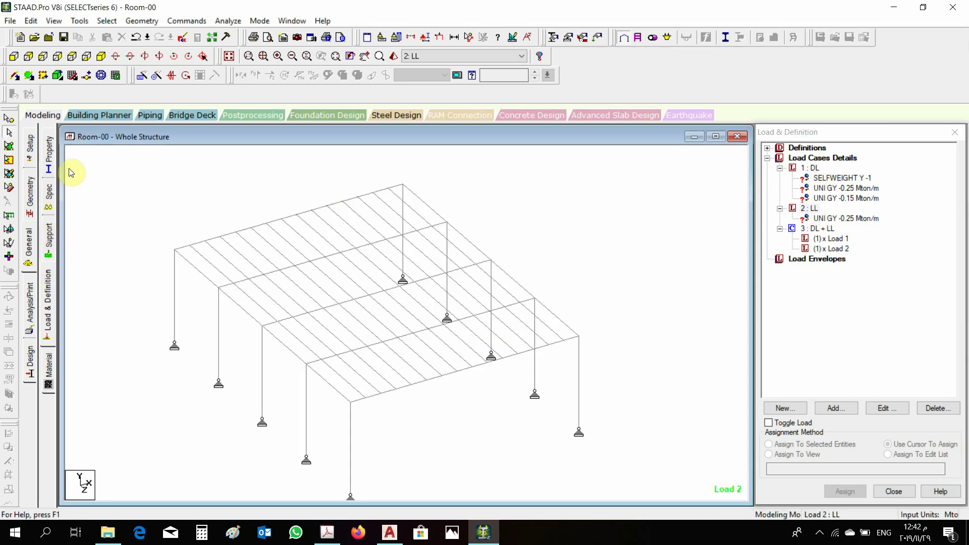
left_click(67, 203)
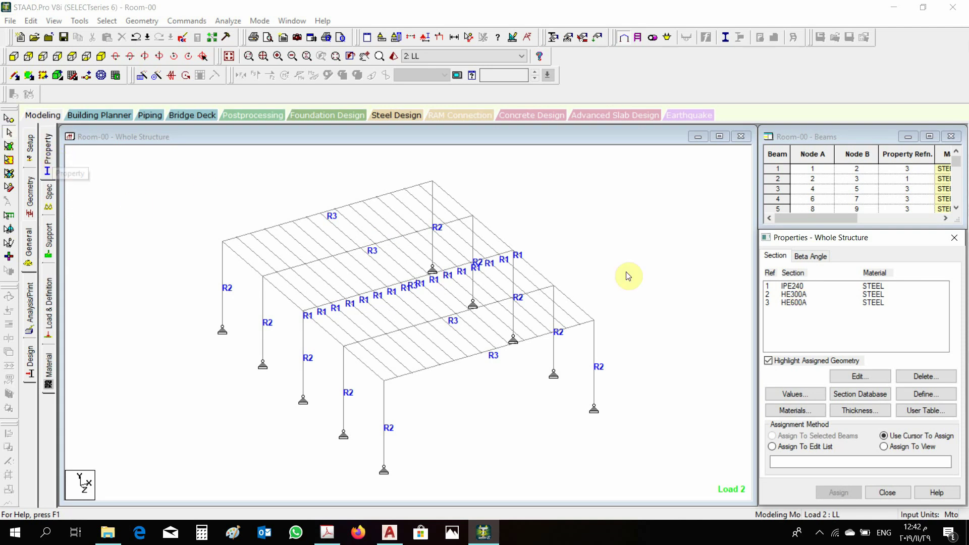
left_click(788, 286)
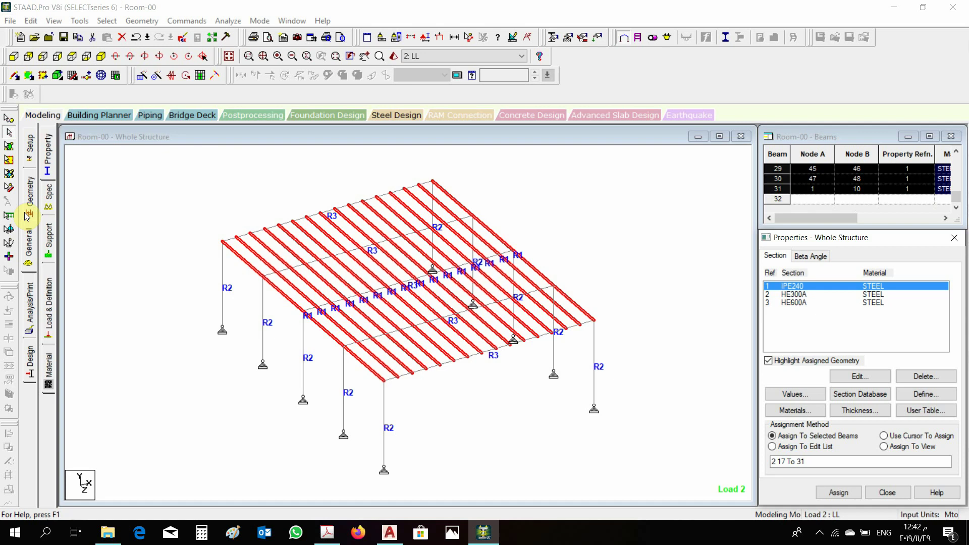
Assign the DL case's uniform GY load of -0.25 Mton/m to the selected IPE240 roof beams.
left_click(50, 298)
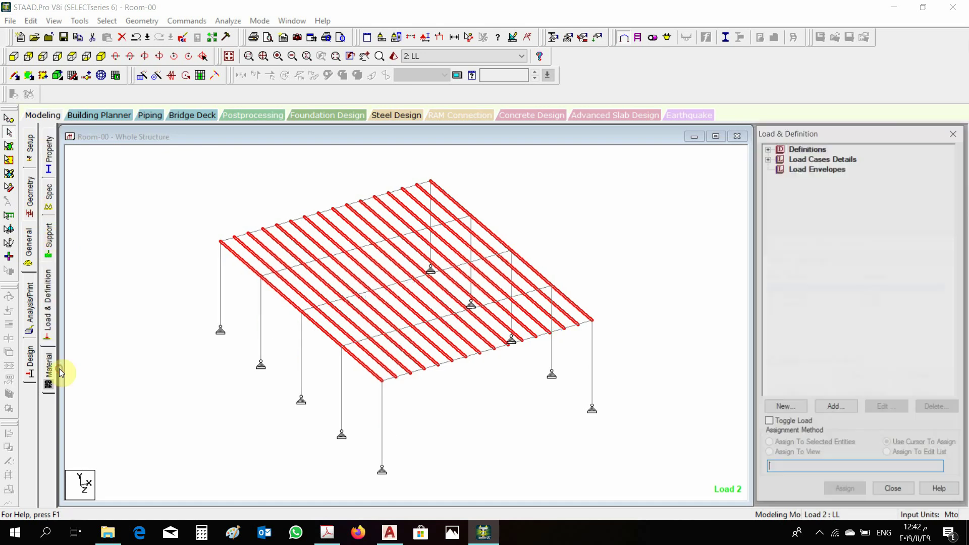
left_click(767, 157)
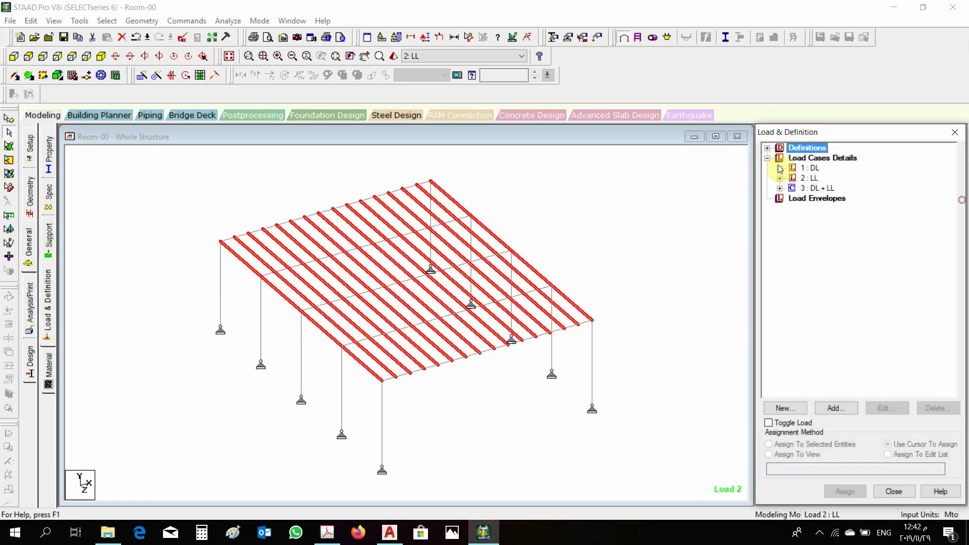
left_click(780, 167)
left_click(779, 208)
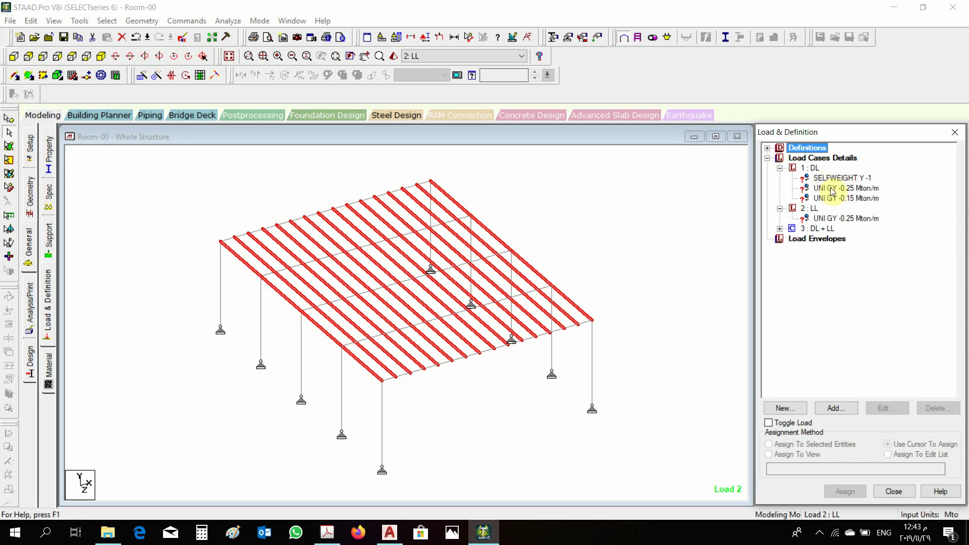
left_click(833, 190)
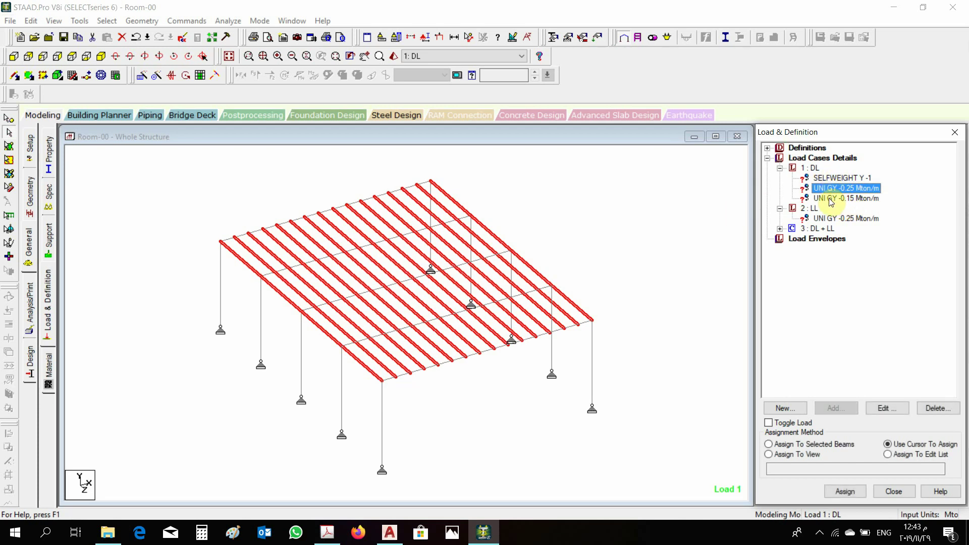
left_click(805, 446)
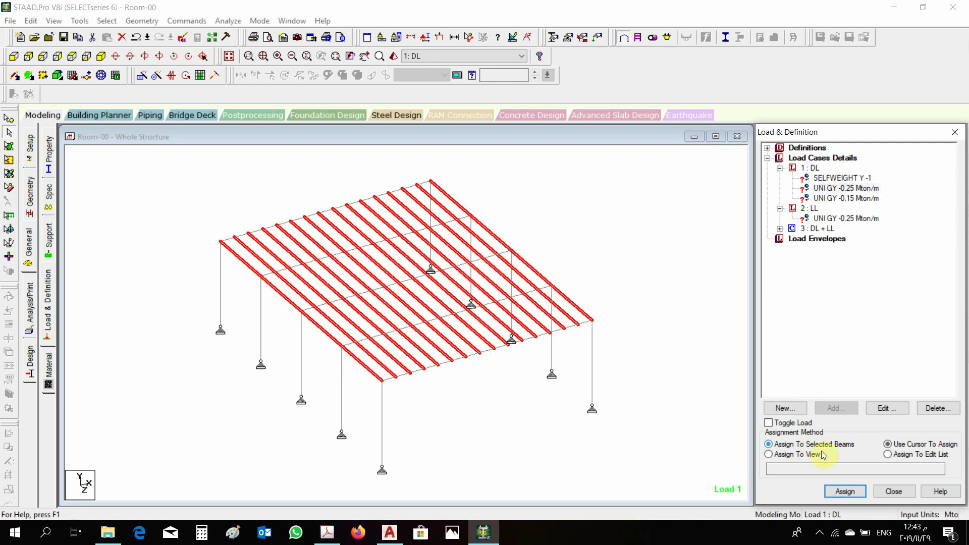
left_click(845, 490)
left_click(880, 349)
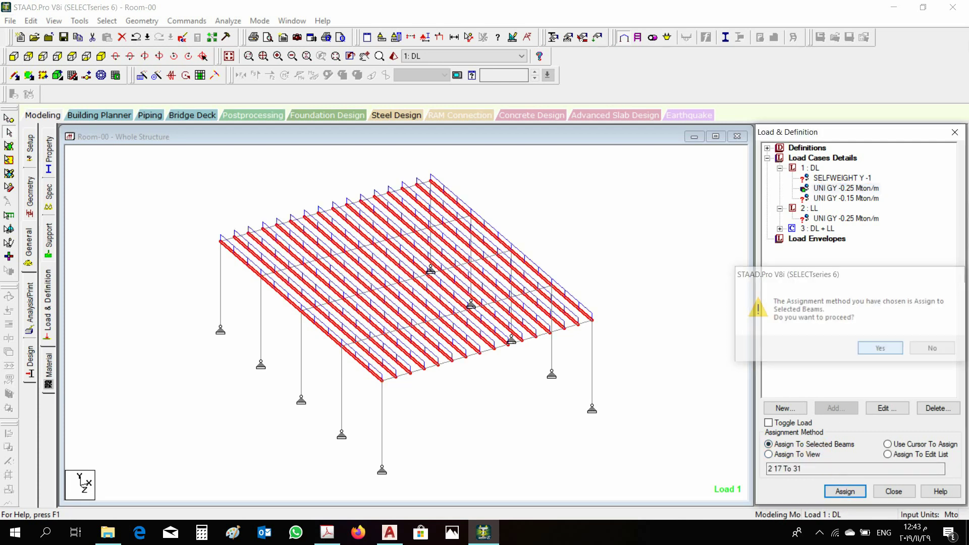
Assign the DL case's uniform GY load of -0.15 Mton/m to the same selected roof beams.
left_click(845, 198)
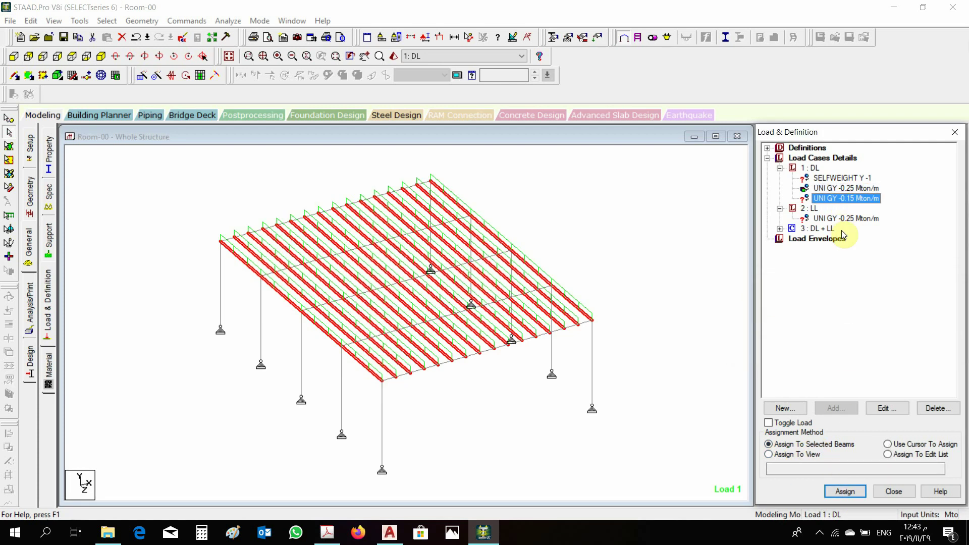
left_click(846, 490)
left_click(880, 349)
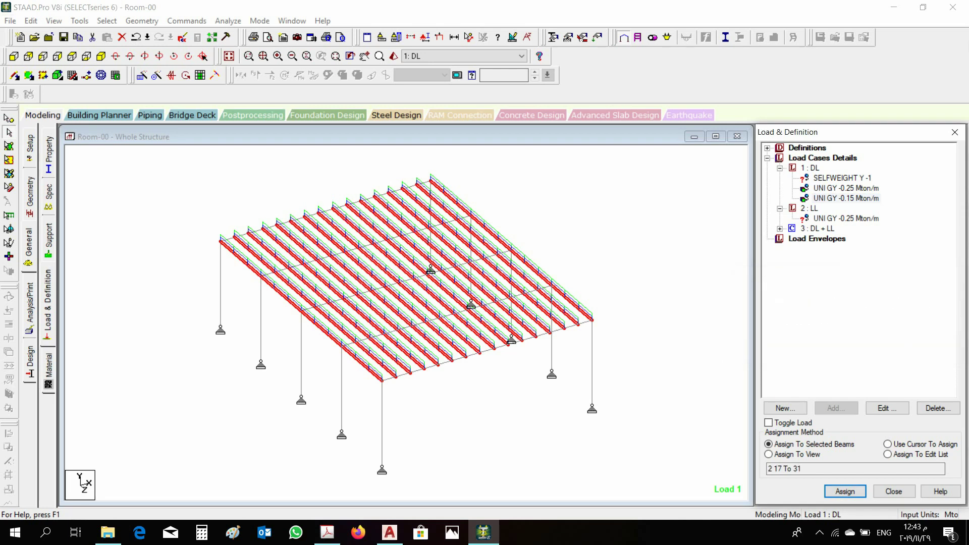
Assign the LL case's uniform GY load of -0.25 Mton/m to the selected roof beams.
left_click(845, 218)
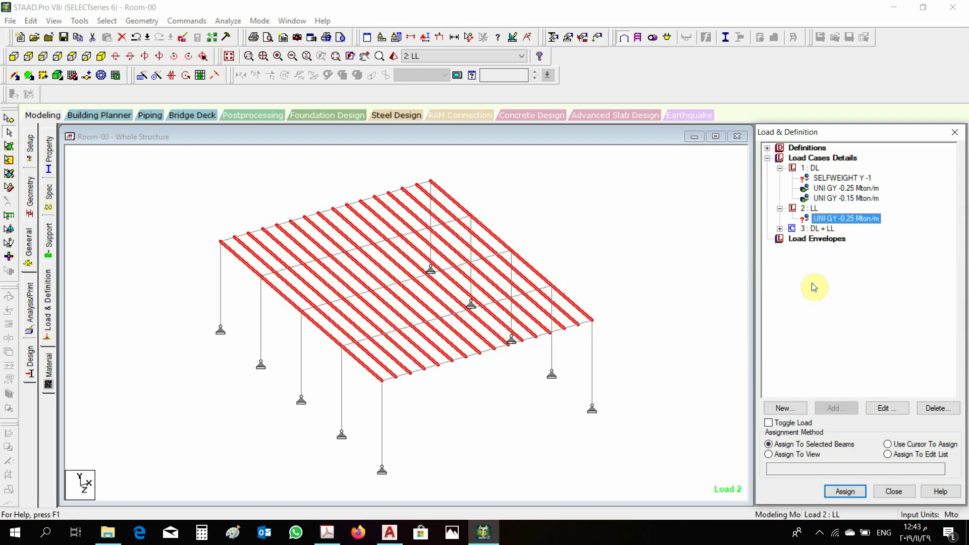
left_click(840, 492)
left_click(880, 348)
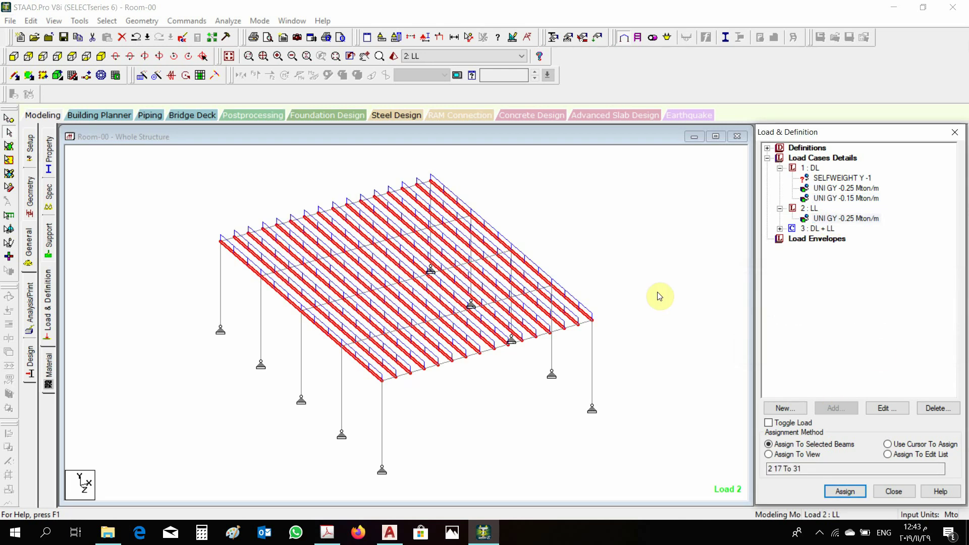
Display the DL case's loads on the enlarged whole-structure view and pick out one loaded roof beam.
left_click(819, 180)
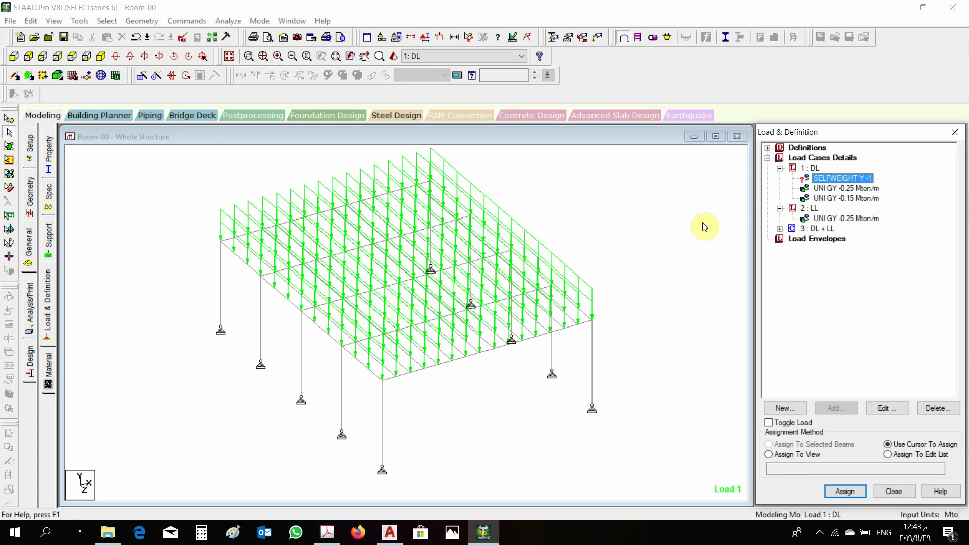
left_click(762, 300)
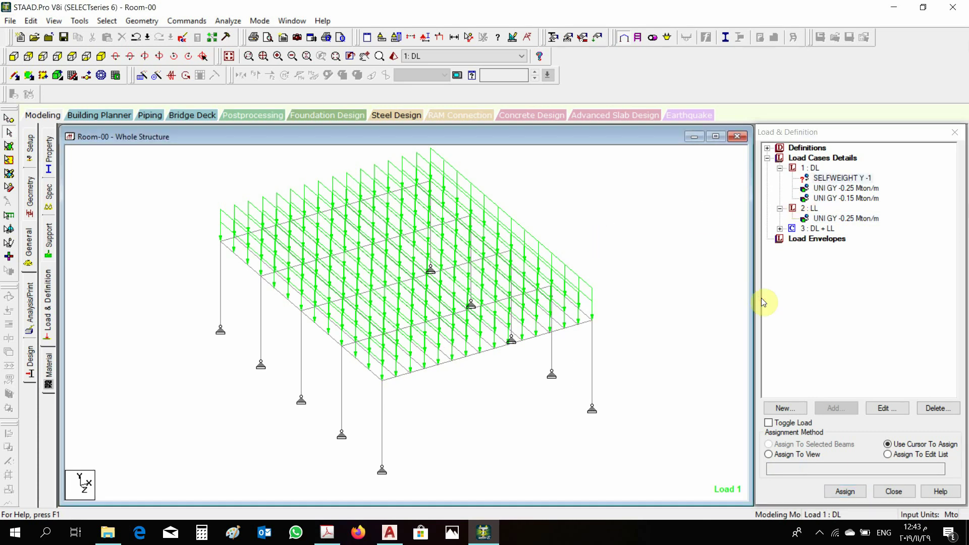
left_click(566, 285)
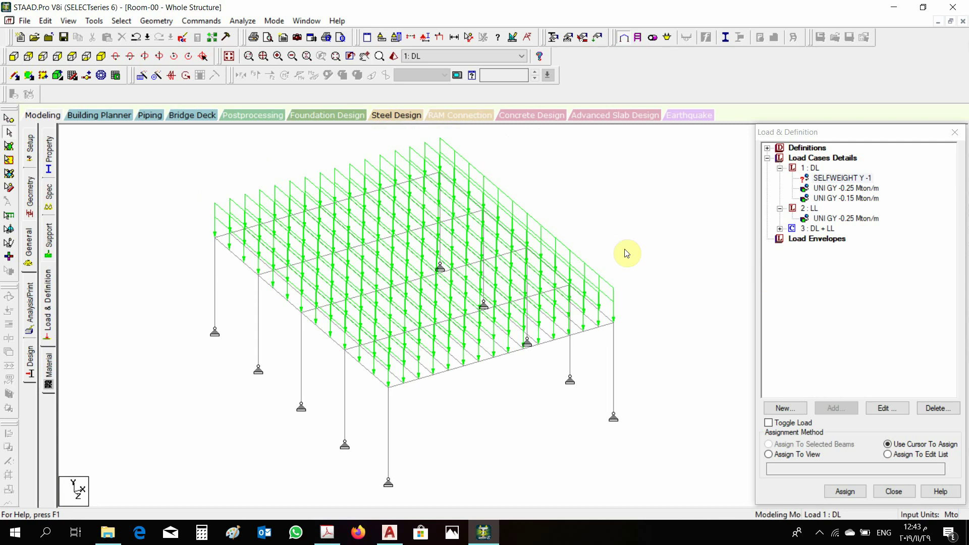
left_click(412, 371)
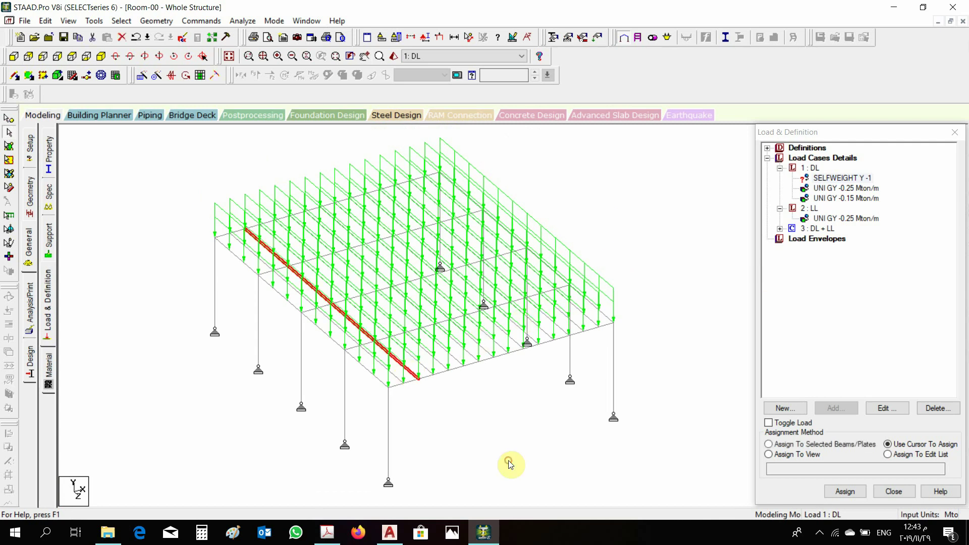
Examine in the section properties view whether the roof beams and the frame beams they cross are continuous single members.
left_click(48, 154)
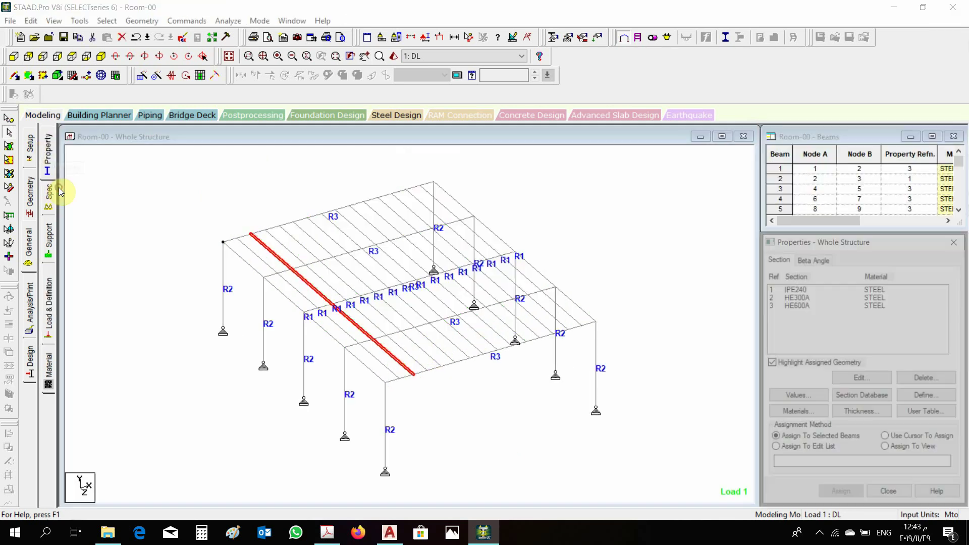
left_click(599, 189)
scroll(696, 396, "up", 2)
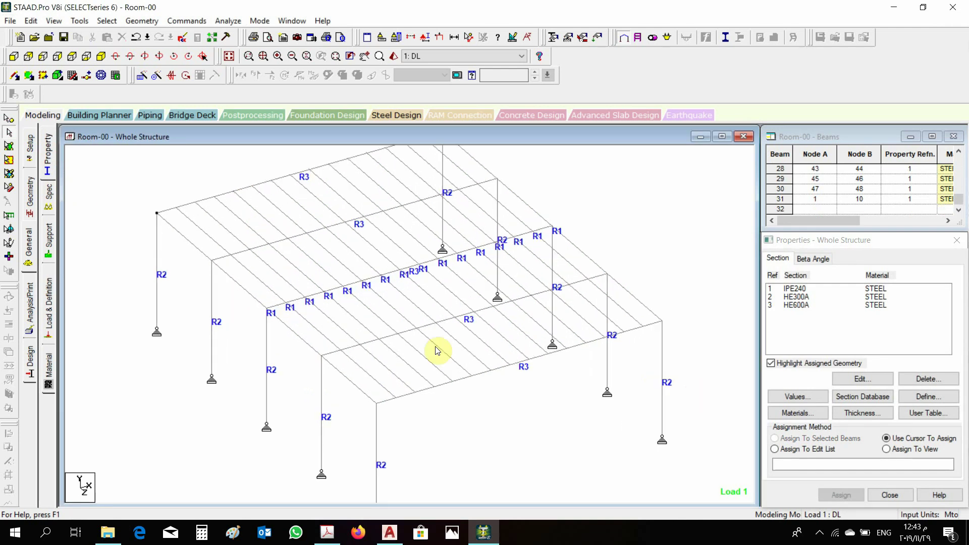
left_click(387, 346)
left_click(432, 341)
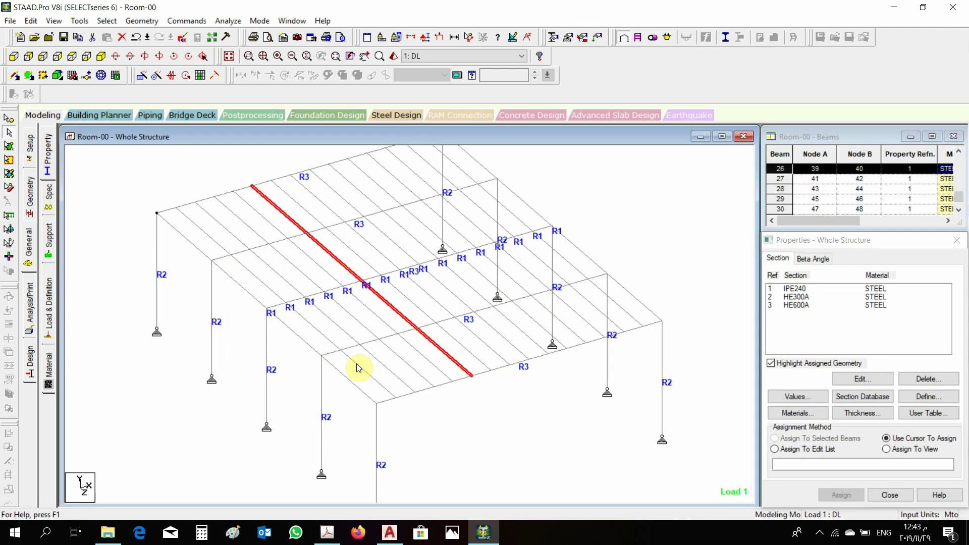
left_click(335, 354)
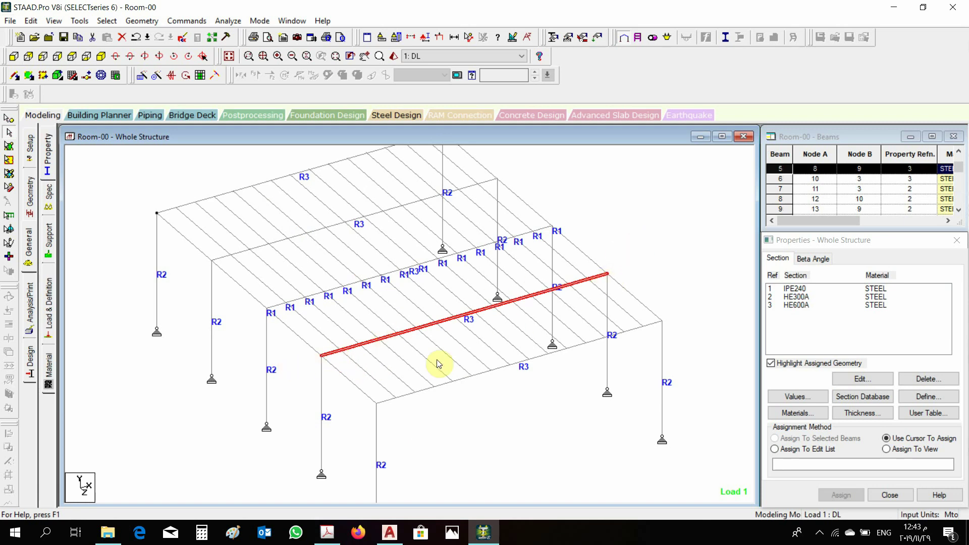
middle_click_drag(544, 449, 465, 343)
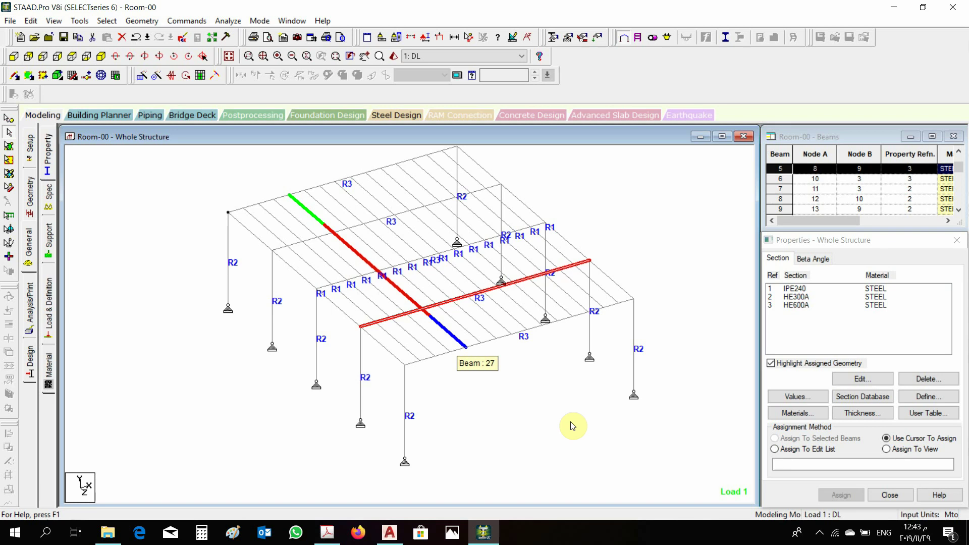
scroll(573, 424, "down", 1)
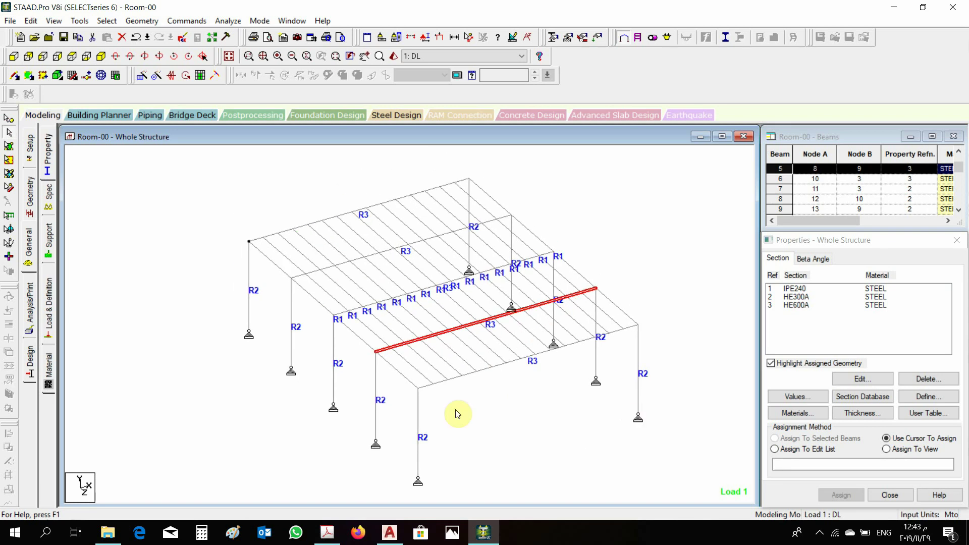
scroll(444, 391, "up", 1)
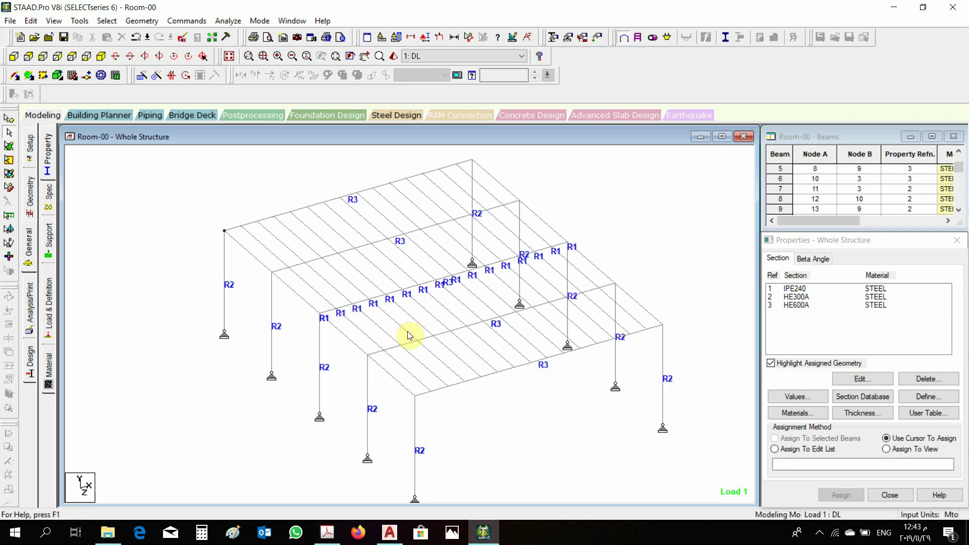
scroll(440, 331, "down", 1)
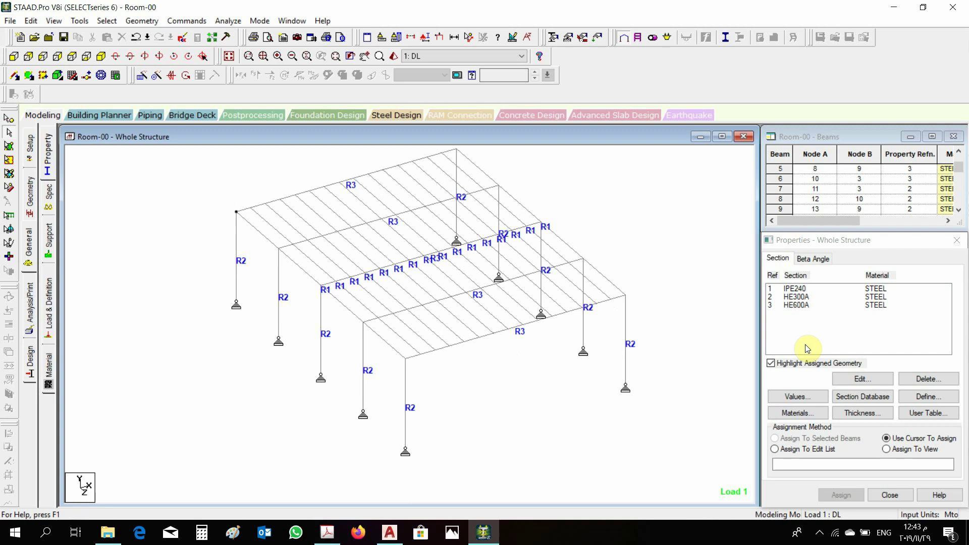
Select all members of the structure in the enlarged view and start the Intersect operation on them.
left_click(722, 134)
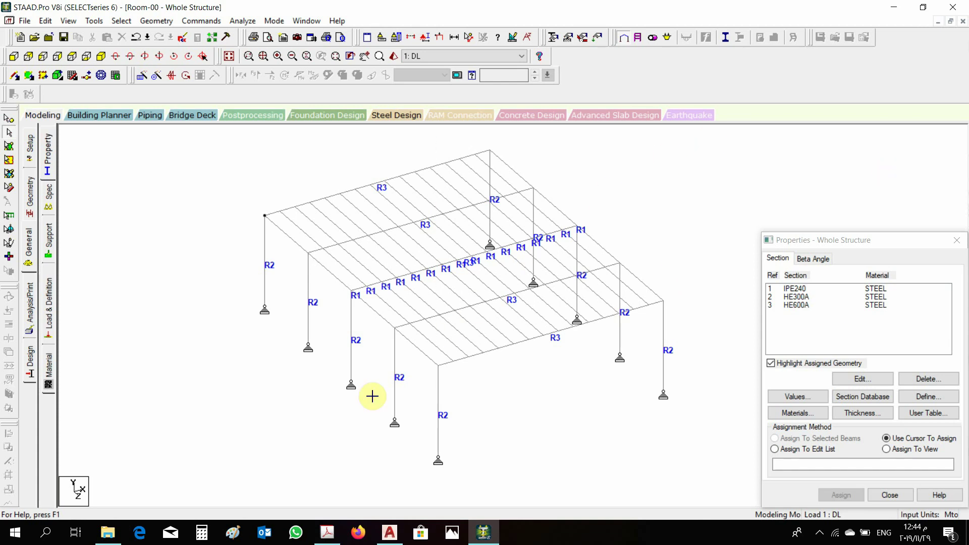
key("ctrl+a")
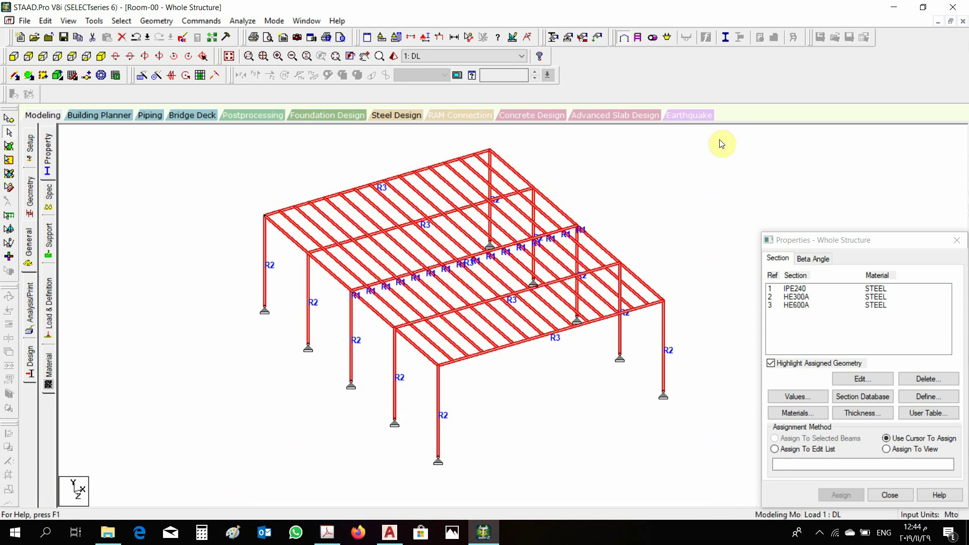
left_click(886, 193)
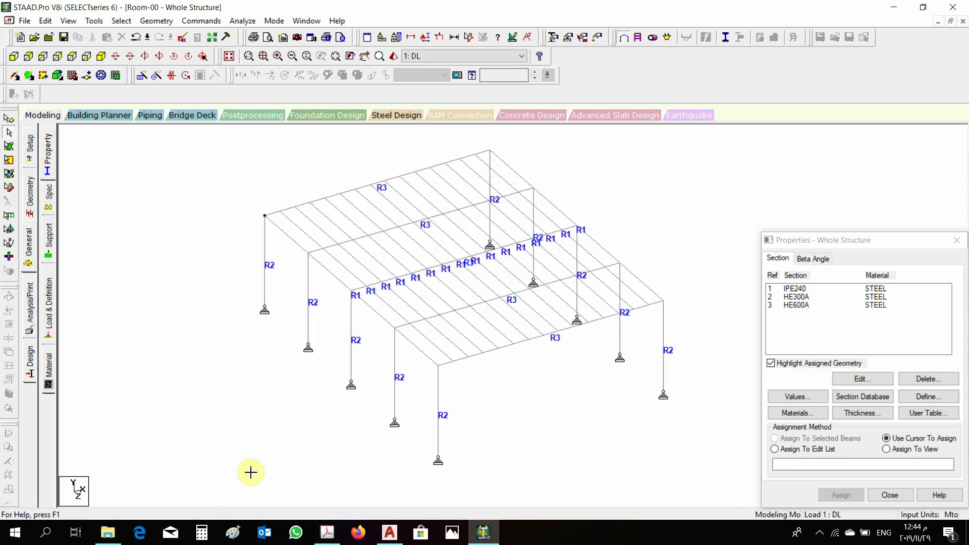
key("ctrl+a")
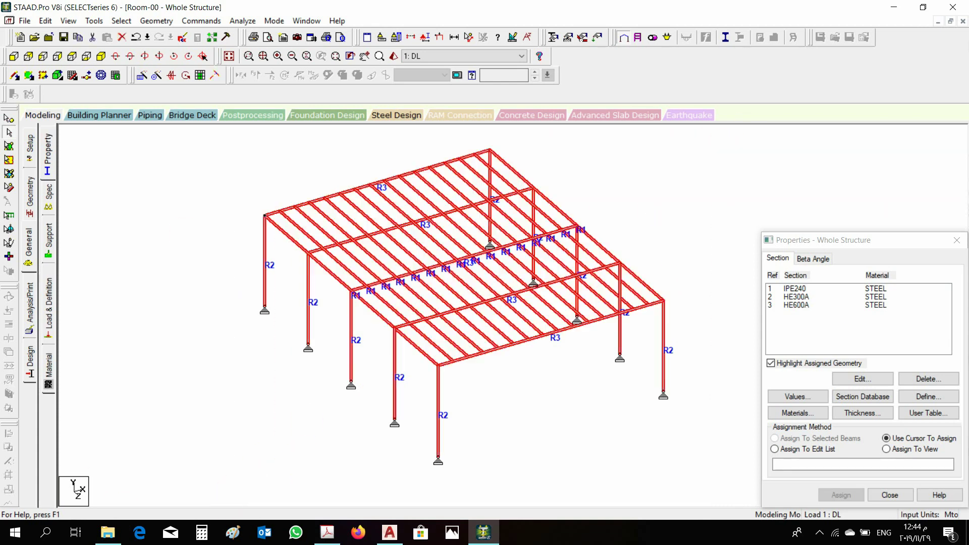
left_click(160, 22)
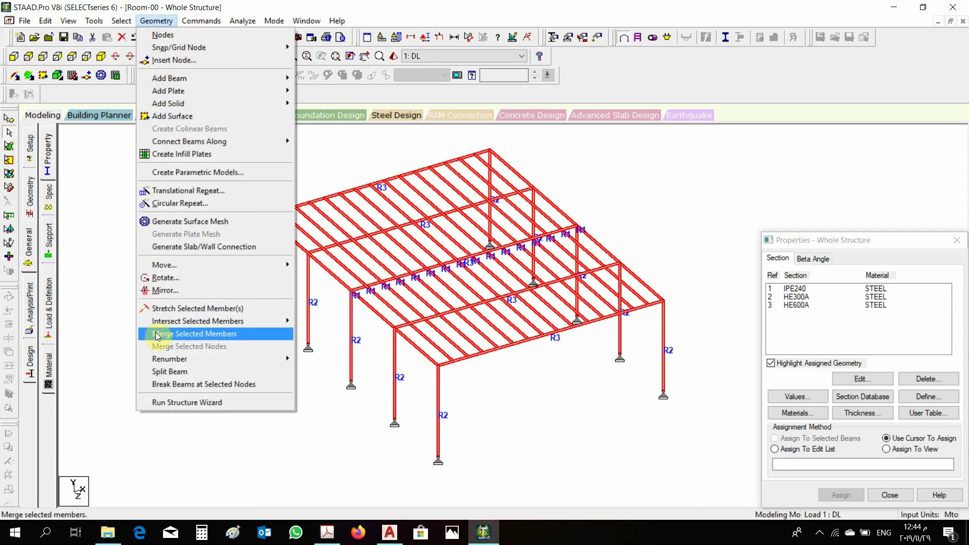
mouse_move(158, 327)
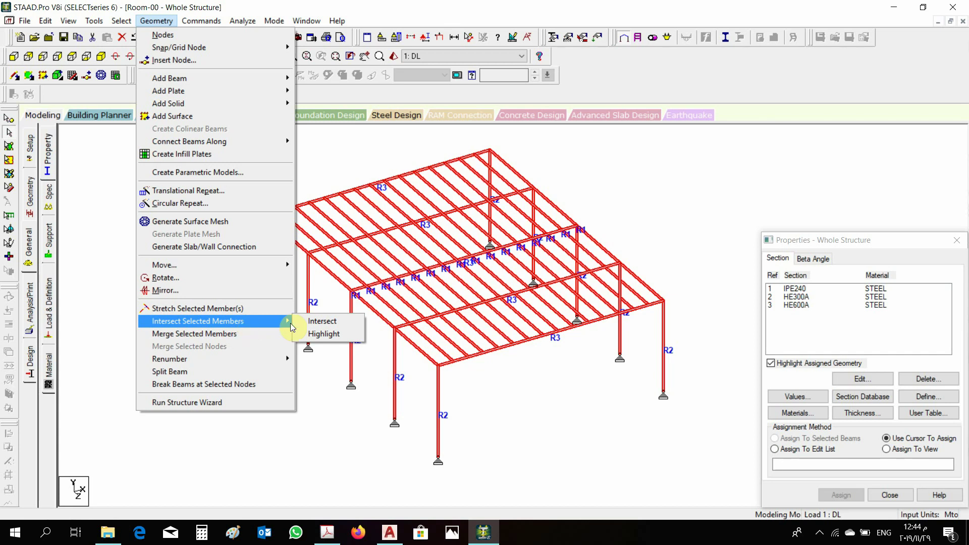
left_click(303, 324)
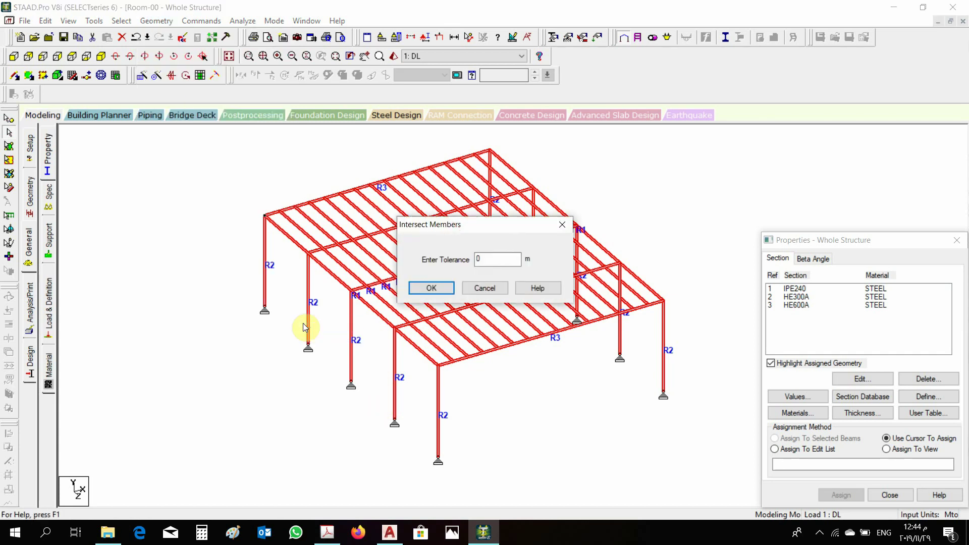